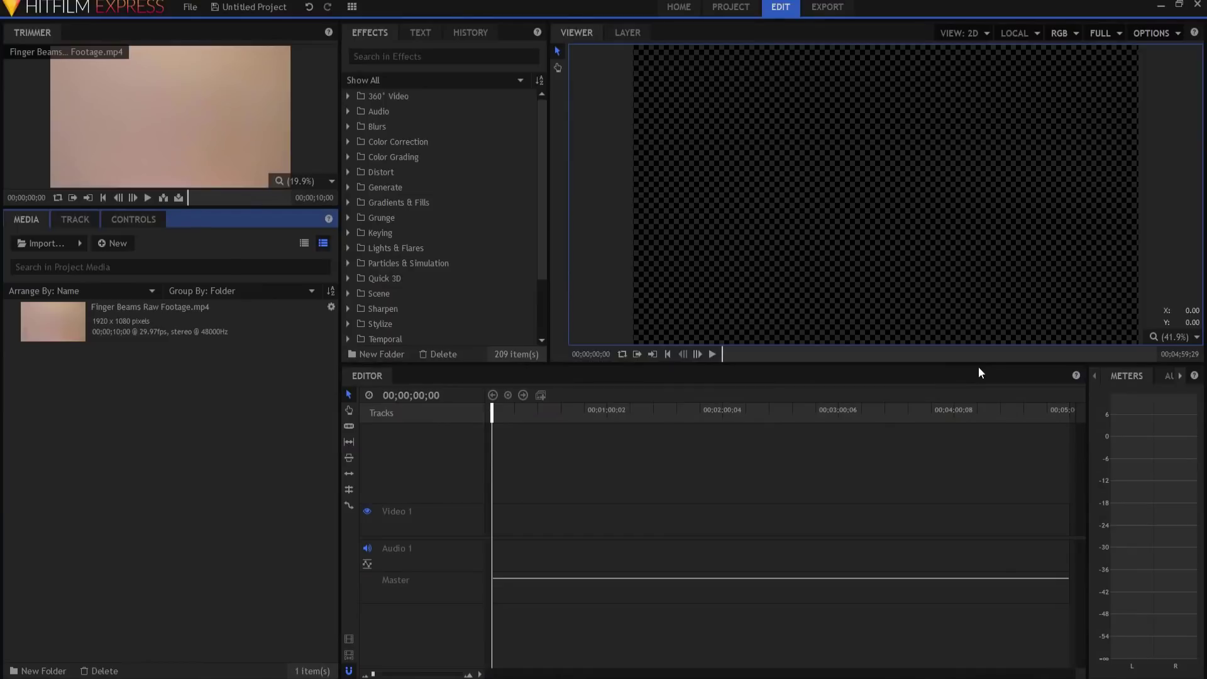
Step: Place Finger Beams Raw Footage.mp4 at the start of the editor timeline
left_click_drag(53, 321, 496, 530)
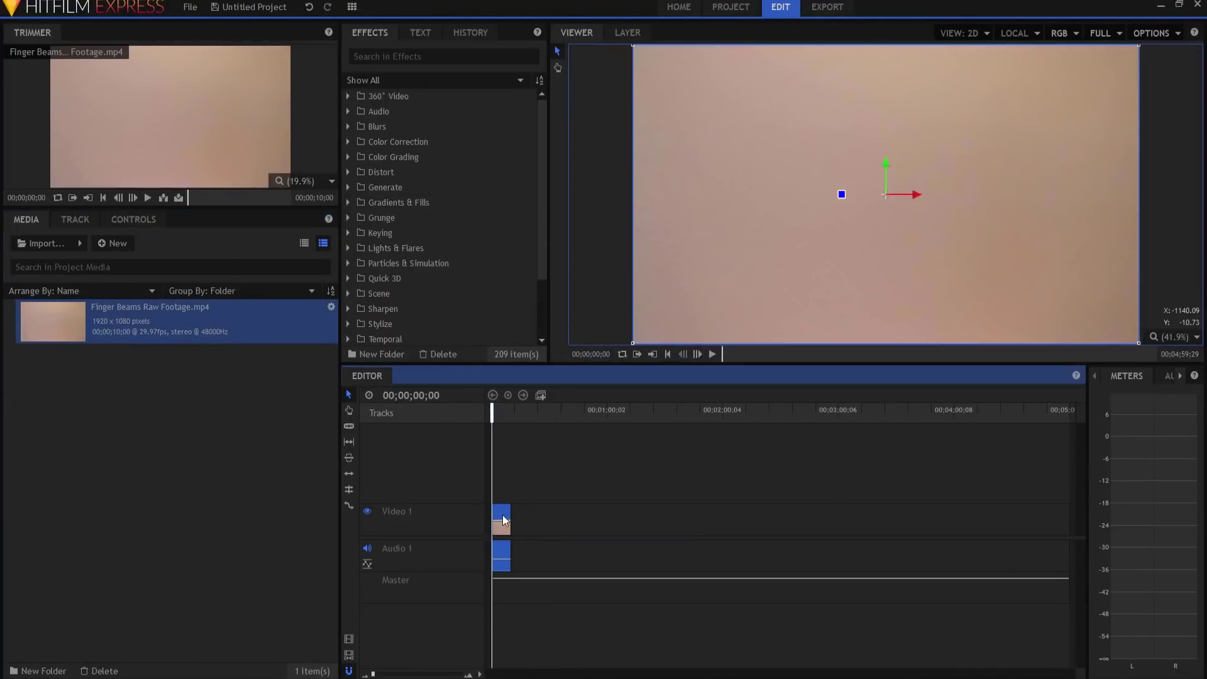
Step: Turn the footage clip into a composite shot and scrub ahead to show the hand
right_click(503, 518)
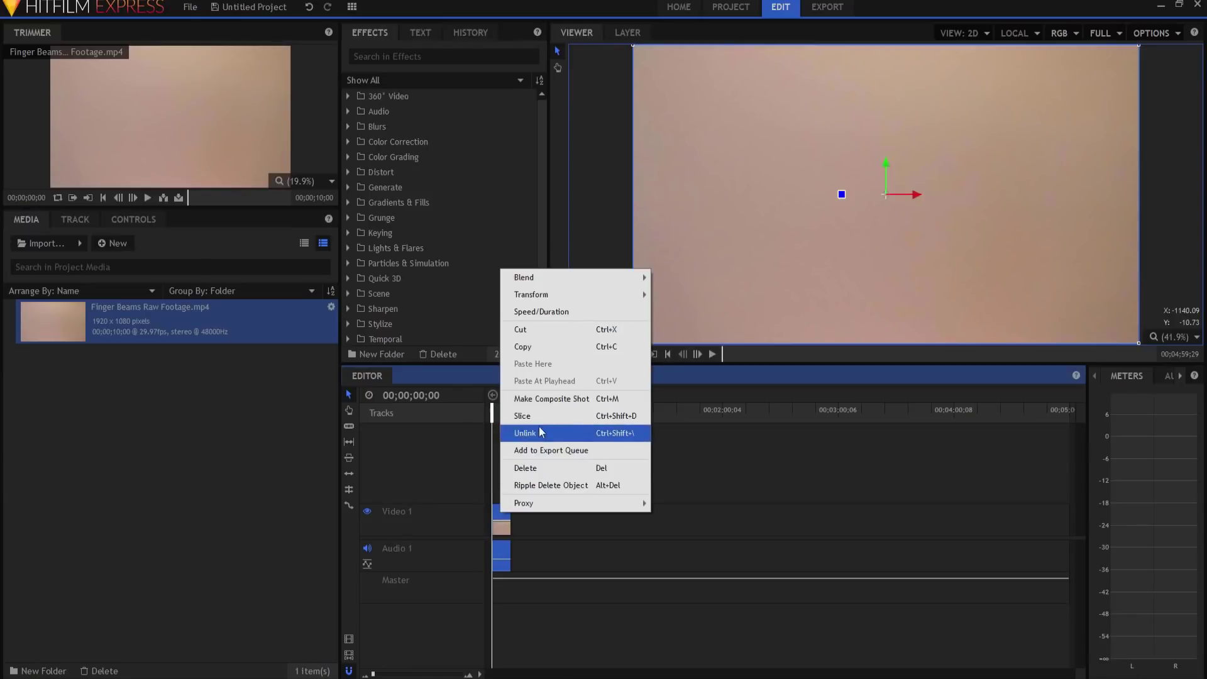
left_click(539, 400)
left_click(673, 377)
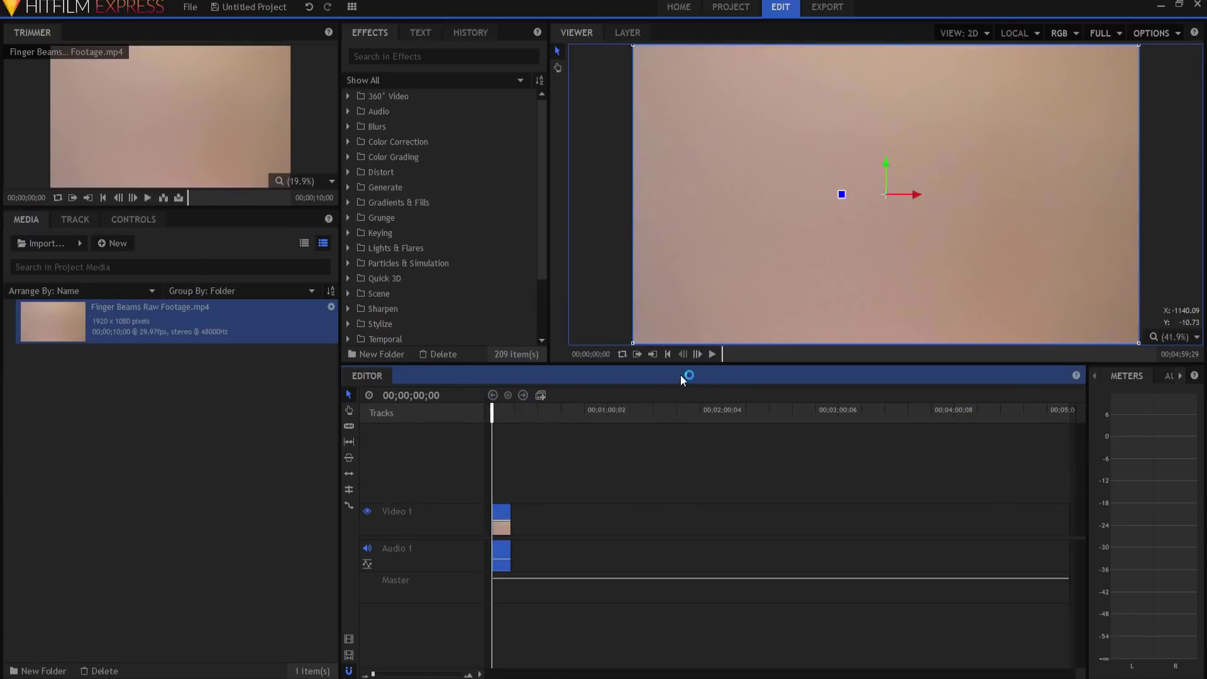
left_click_drag(642, 413, 811, 403)
Step: Slice the footage layer at 00;00;04;00 into two separate layers
left_click(813, 405)
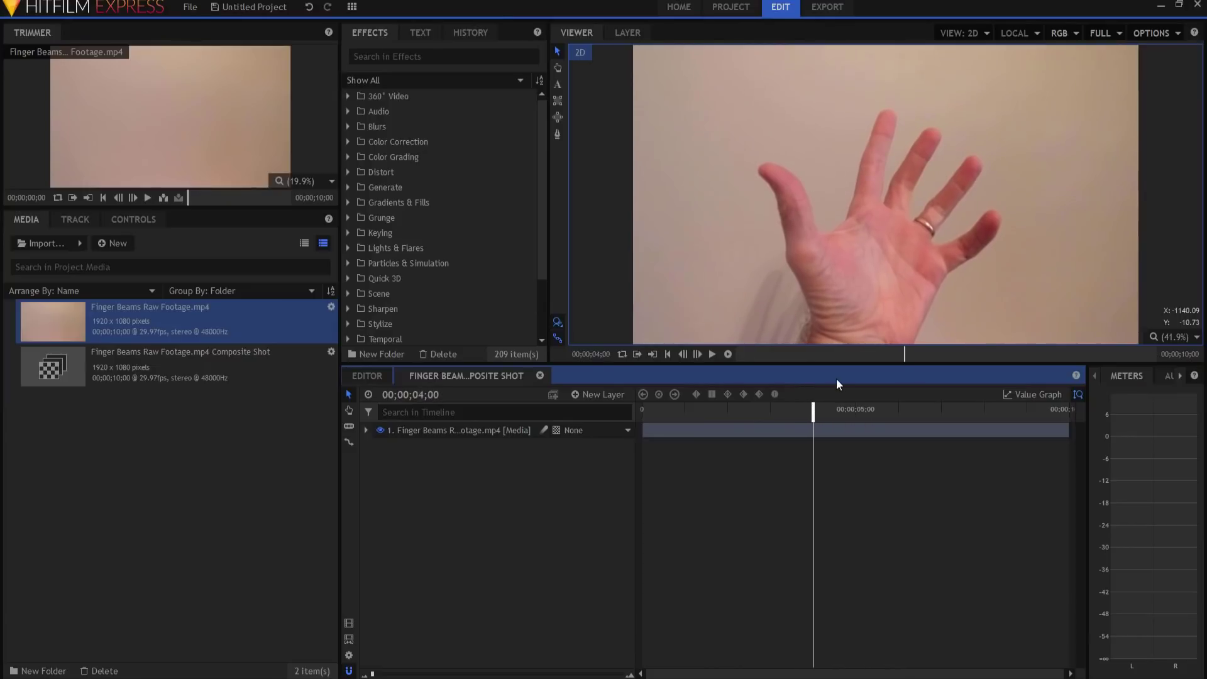
right_click(811, 428)
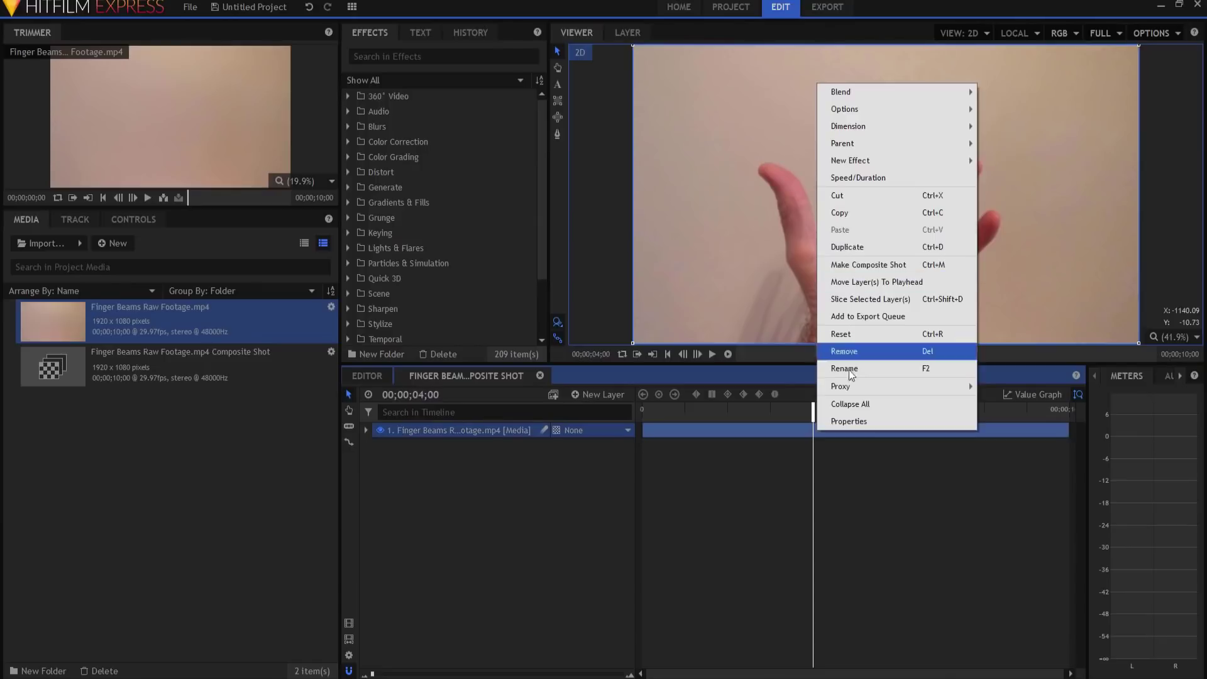
left_click(849, 299)
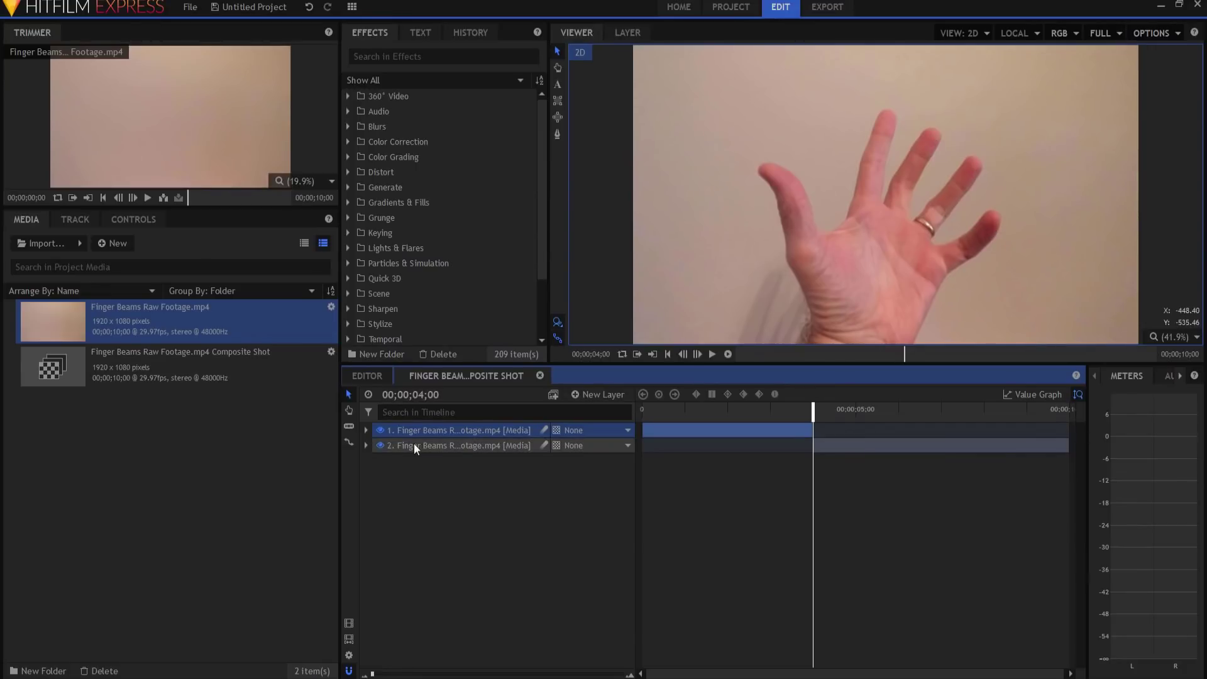
Step: Add a tracker named Thumb to the second footage layer
left_click(430, 445)
left_click(365, 446)
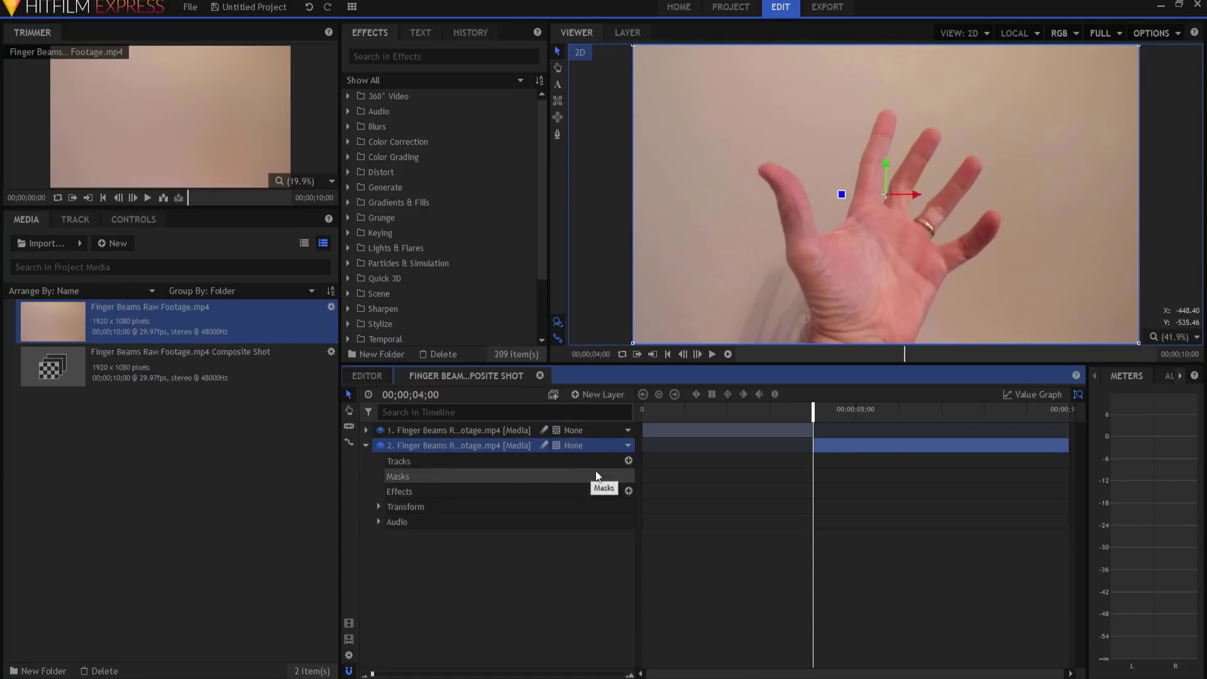
left_click(628, 461)
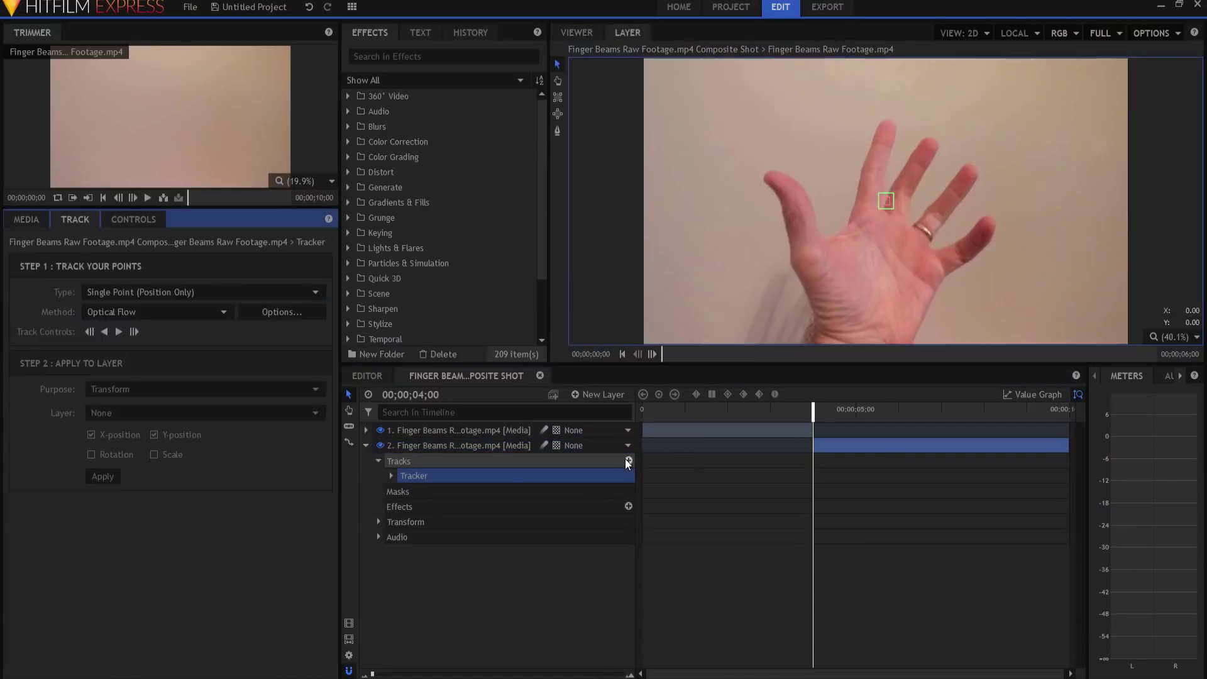
double_click(420, 477)
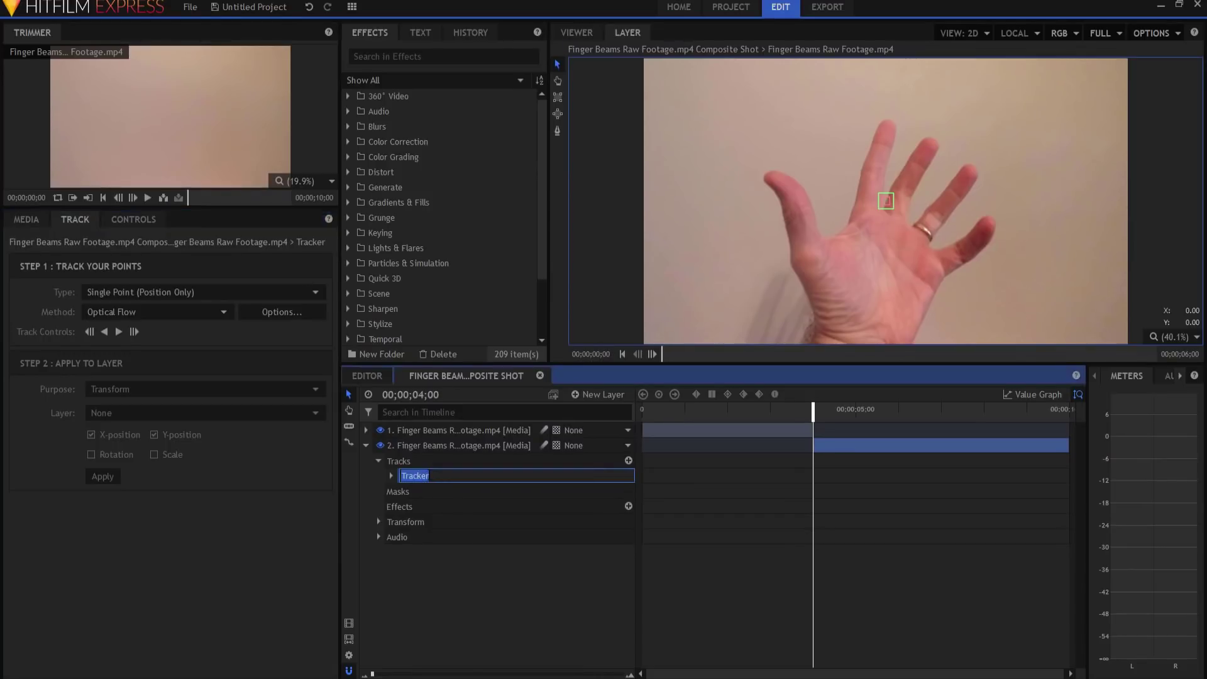
type("Thumb")
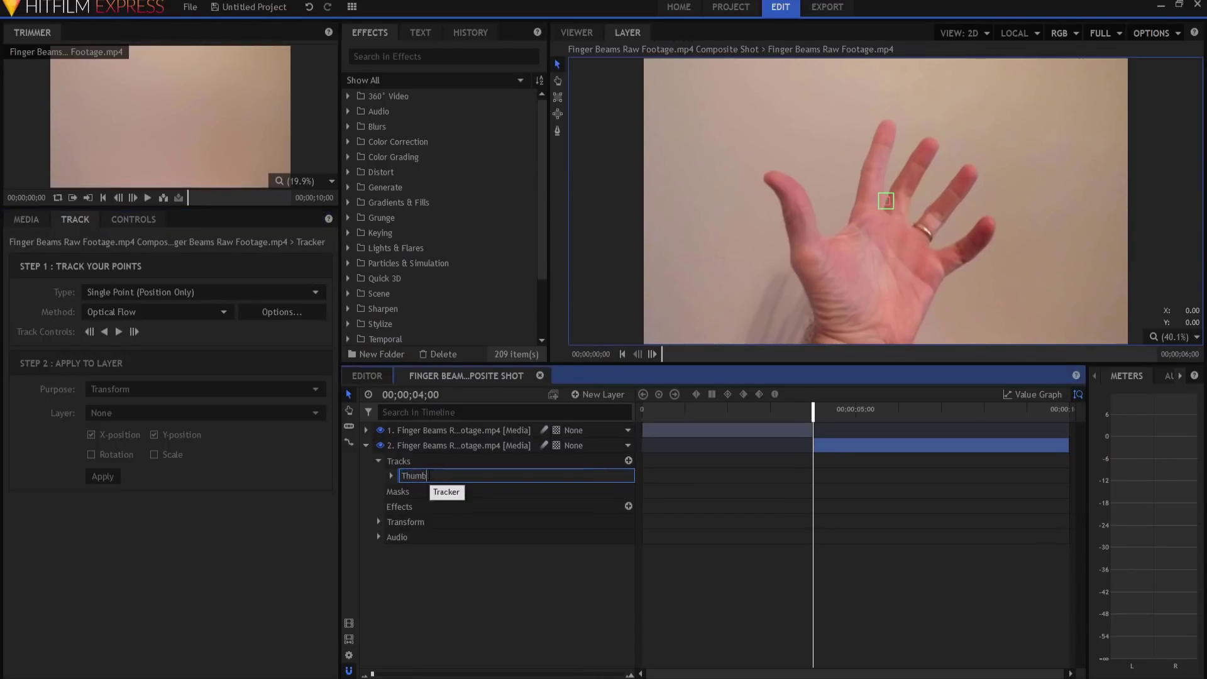
key("Return")
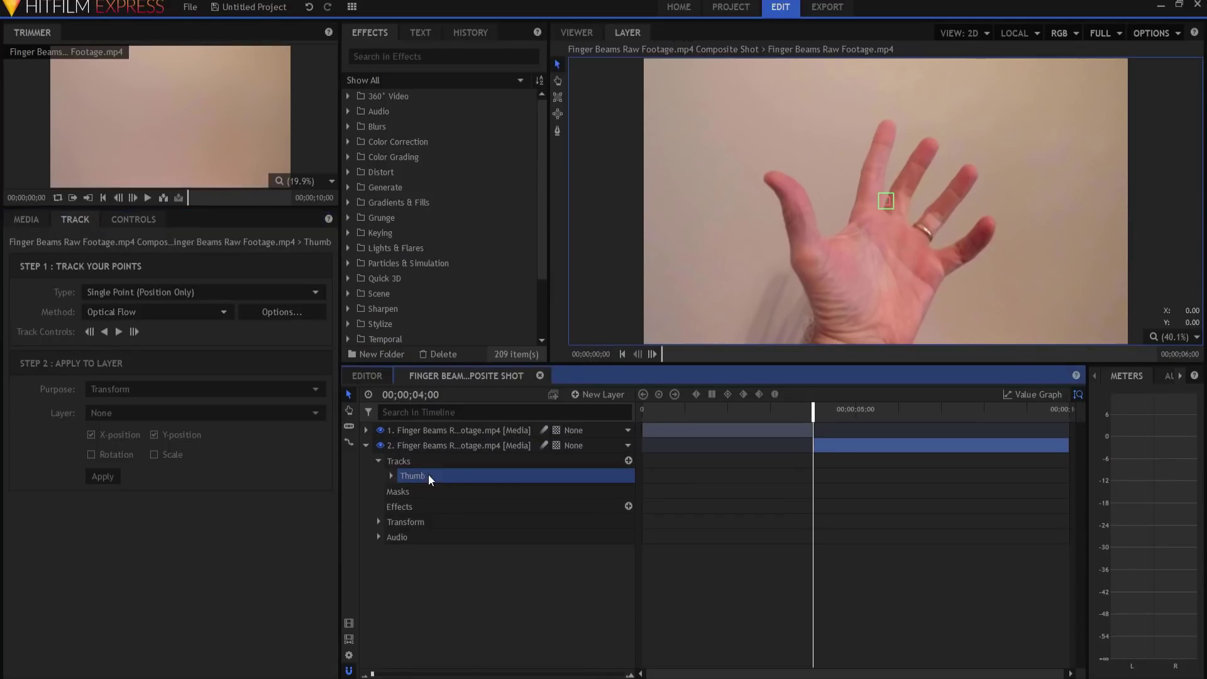
Step: Fit the Thumb tracker's search area around the thumb tip and track it forward
left_click(891, 209)
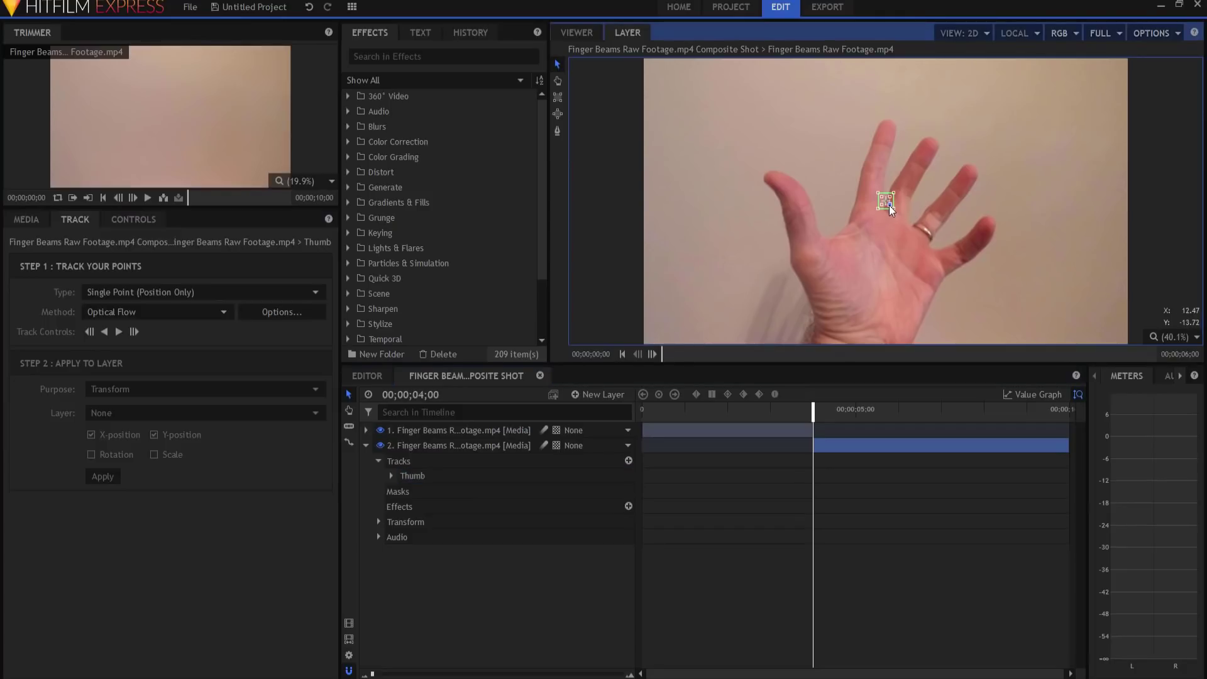
left_click_drag(891, 208, 773, 189)
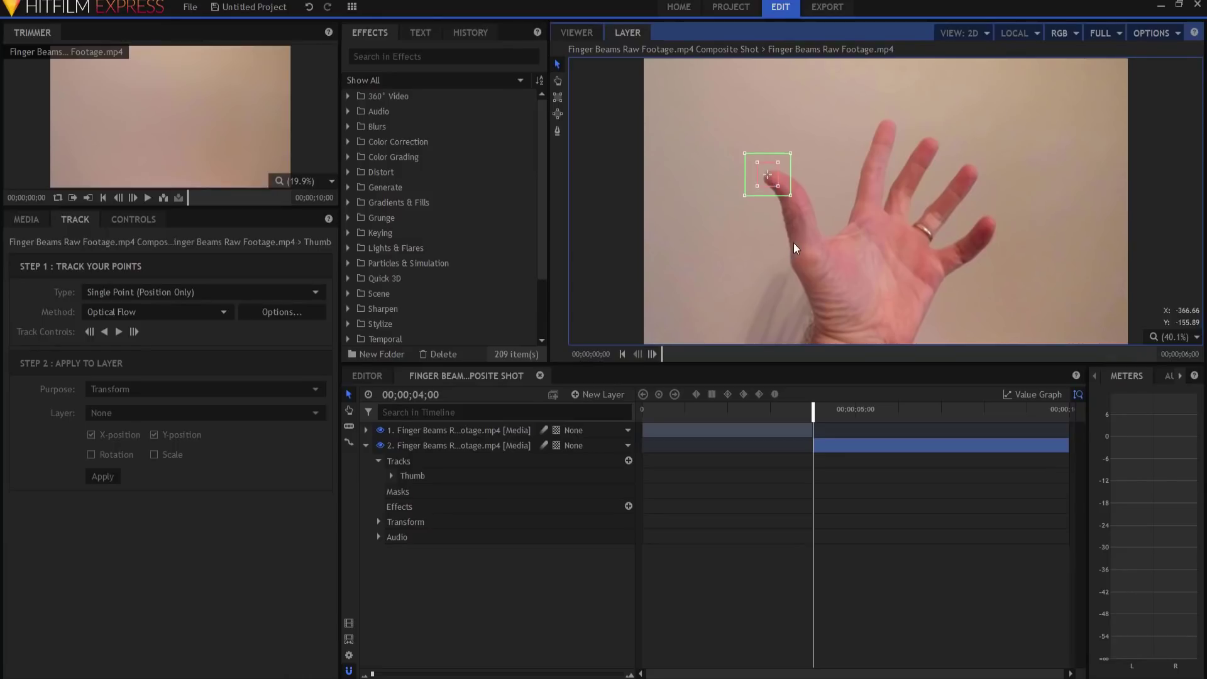
left_click(119, 332)
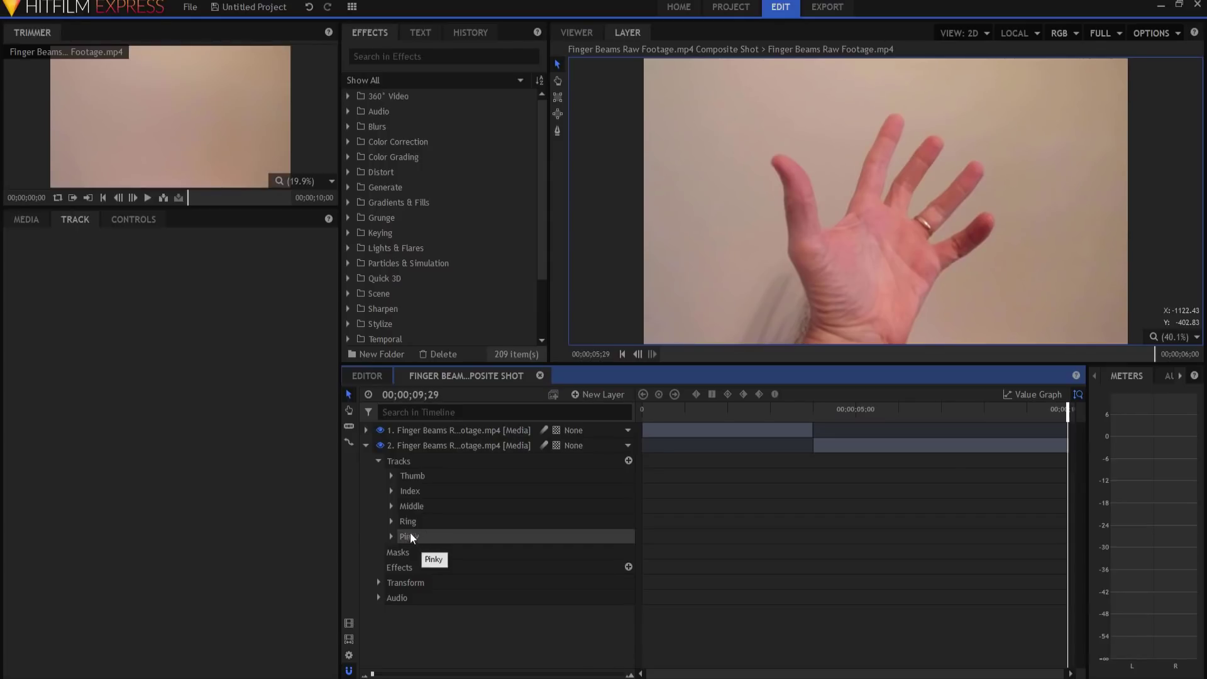
Step: Select the fingertip tracks and add a new point layer
left_click(411, 522)
left_click(410, 507)
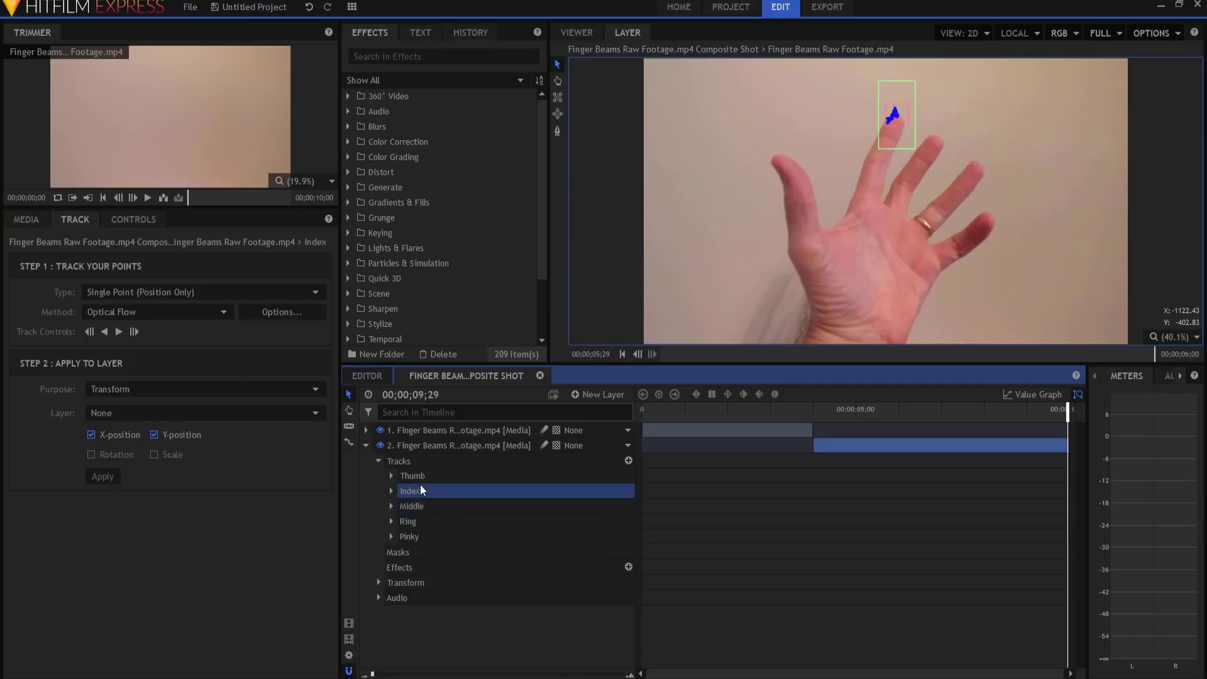
left_click(410, 491)
left_click(412, 476)
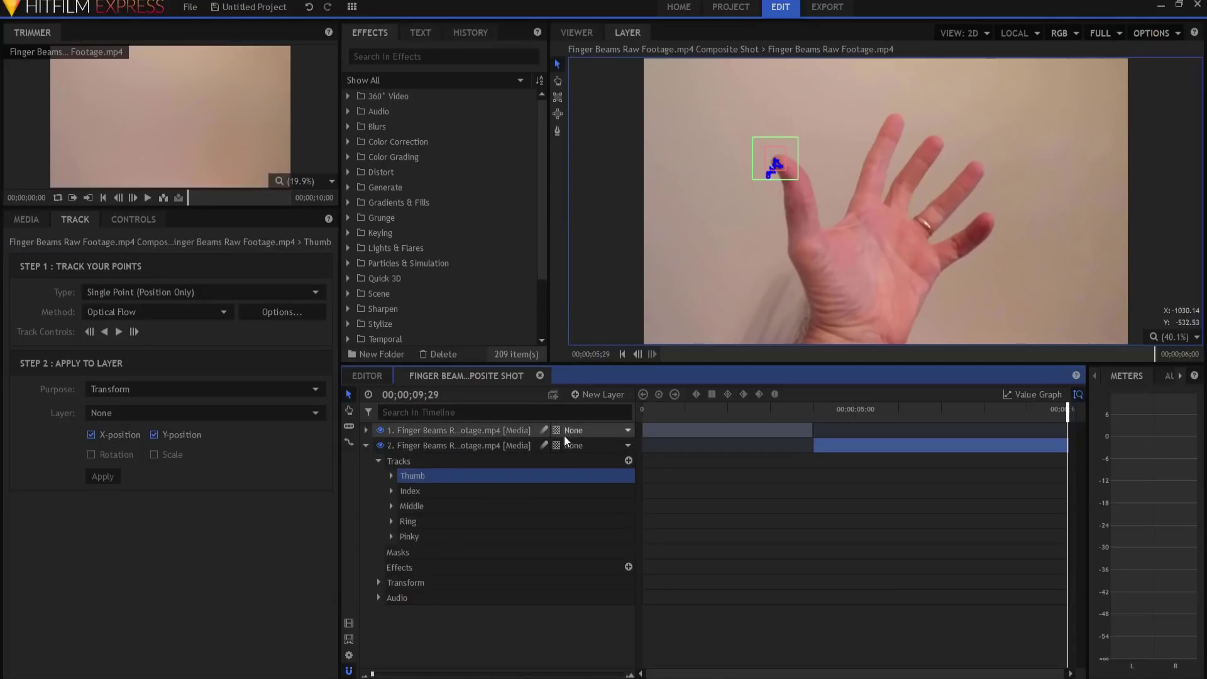
left_click(602, 395)
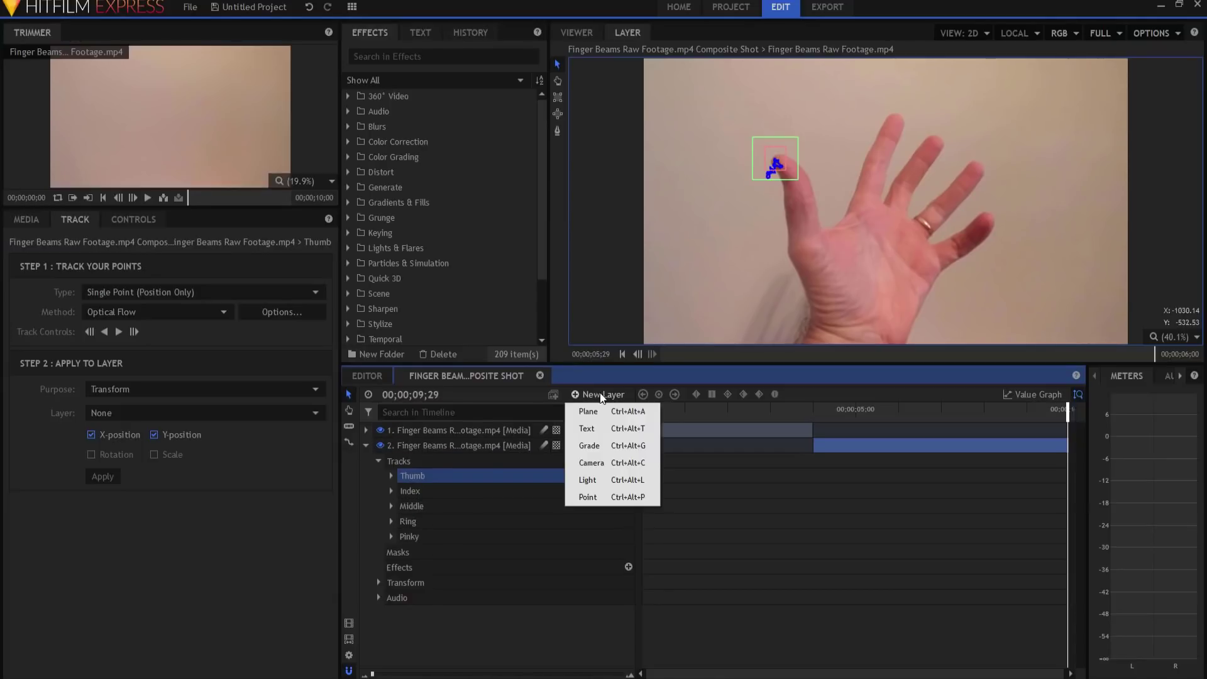
left_click(589, 497)
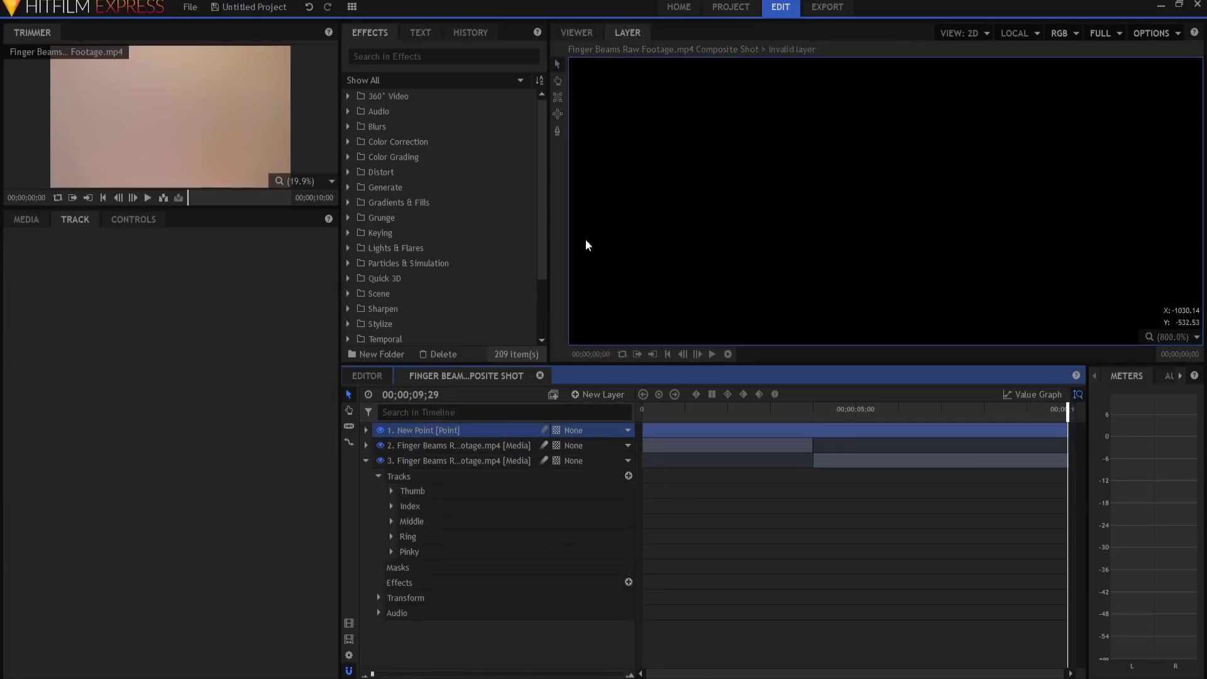
Step: Name the point layer Thumb and duplicate it with Ctrl+D for the other fingers
left_click(576, 34)
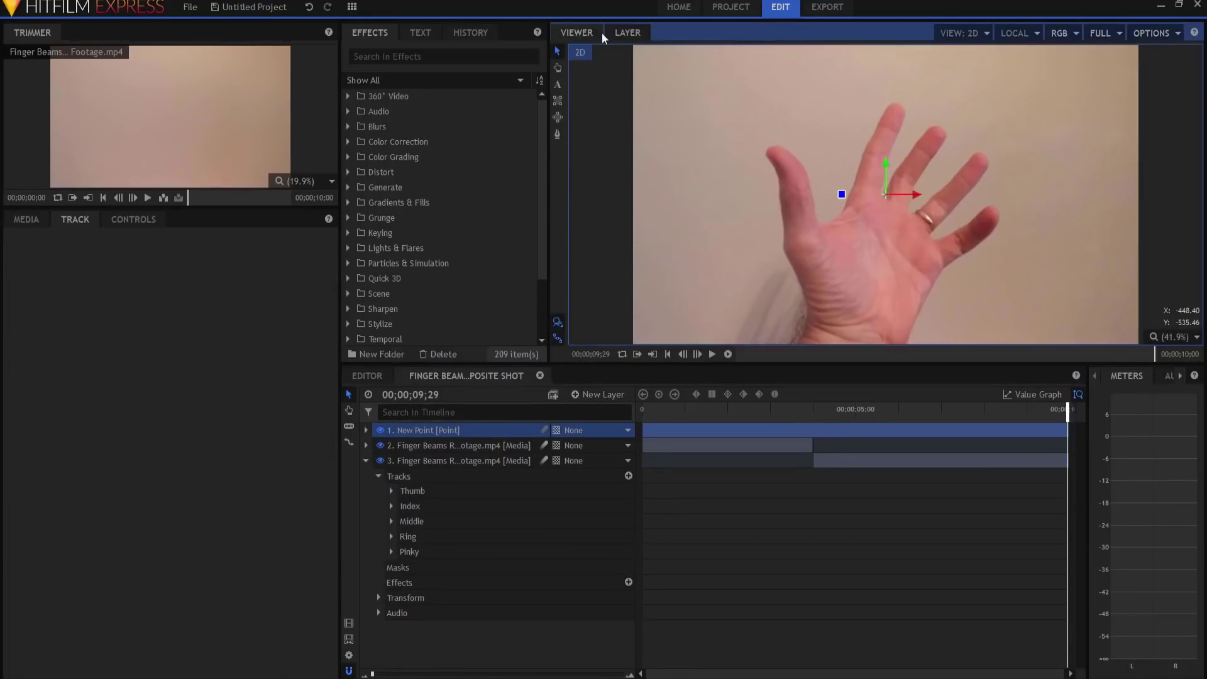
double_click(426, 431)
type("Thumb")
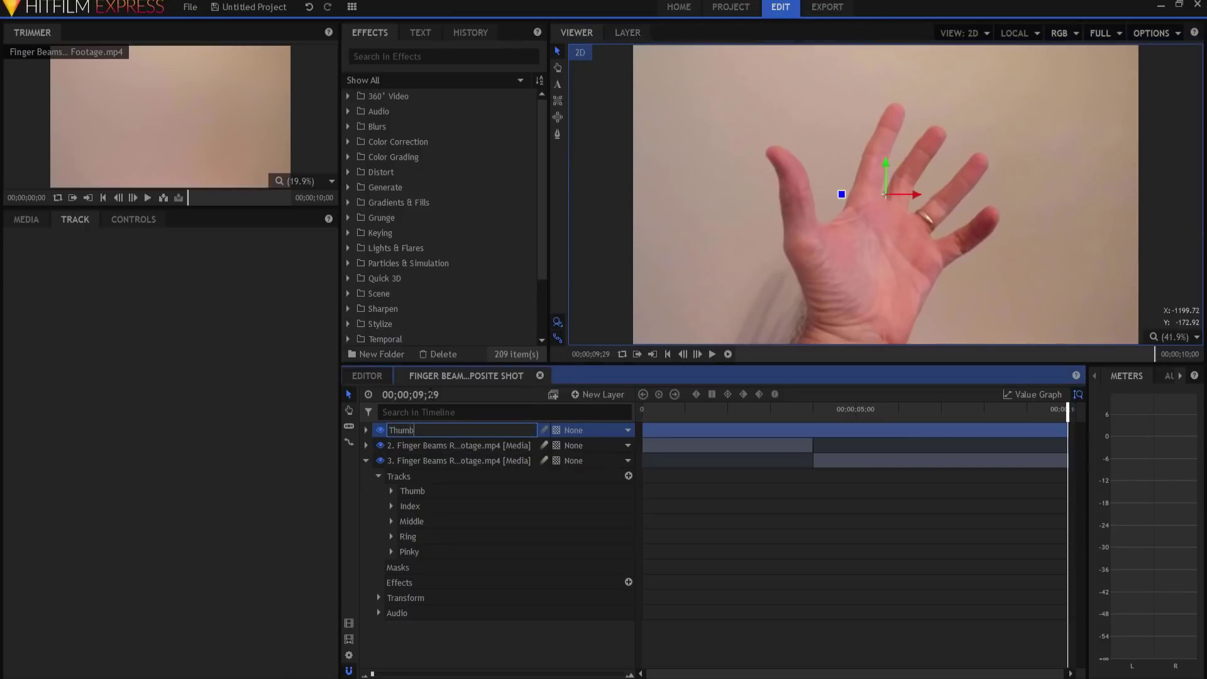
key("Return")
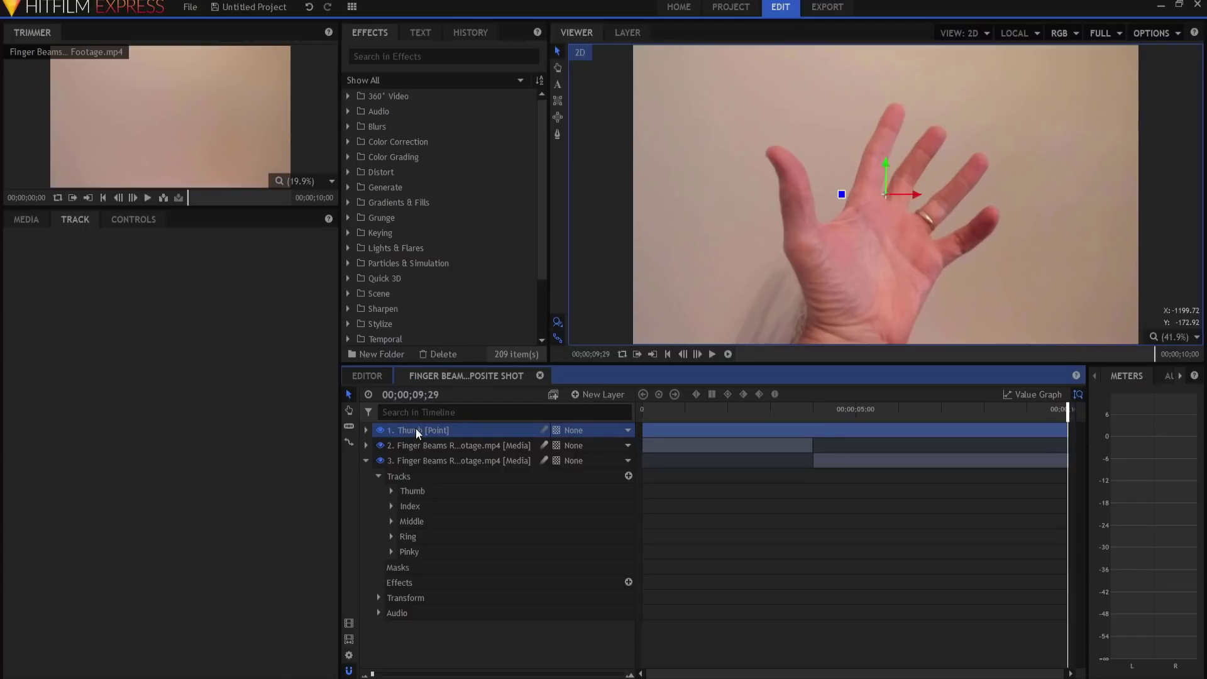
key("ctrl+d")
key("ctrl+d")
key("ctrl+d")
key("ctrl+d")
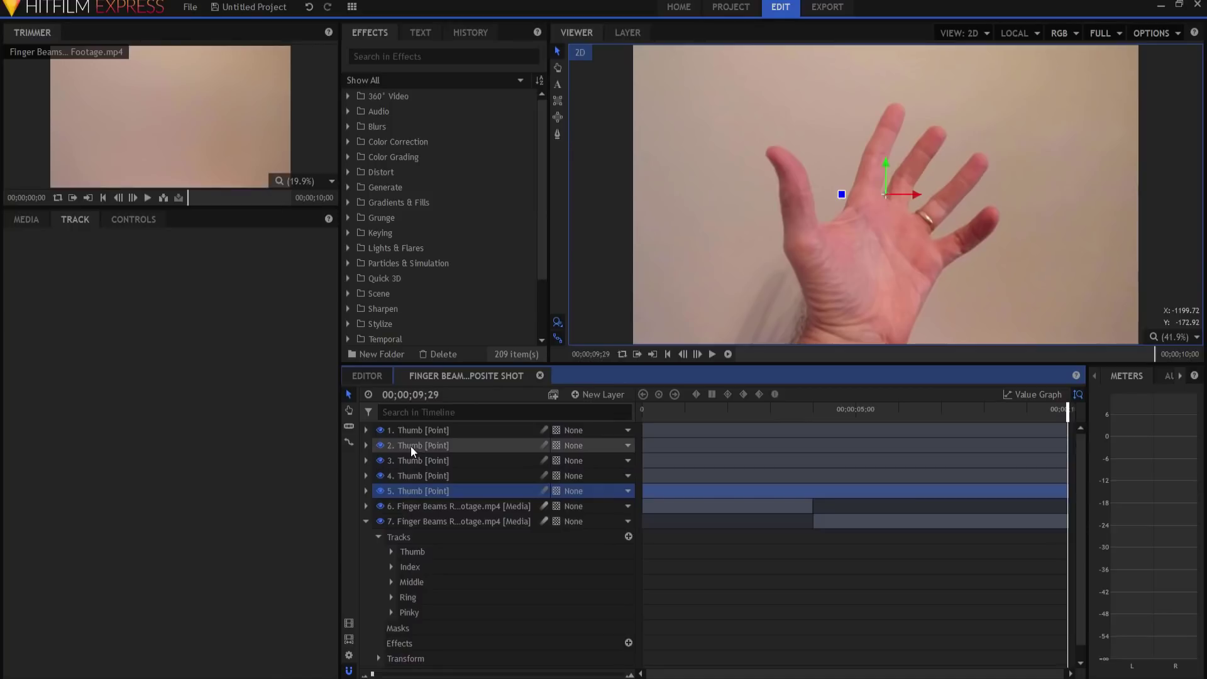
left_click(415, 447)
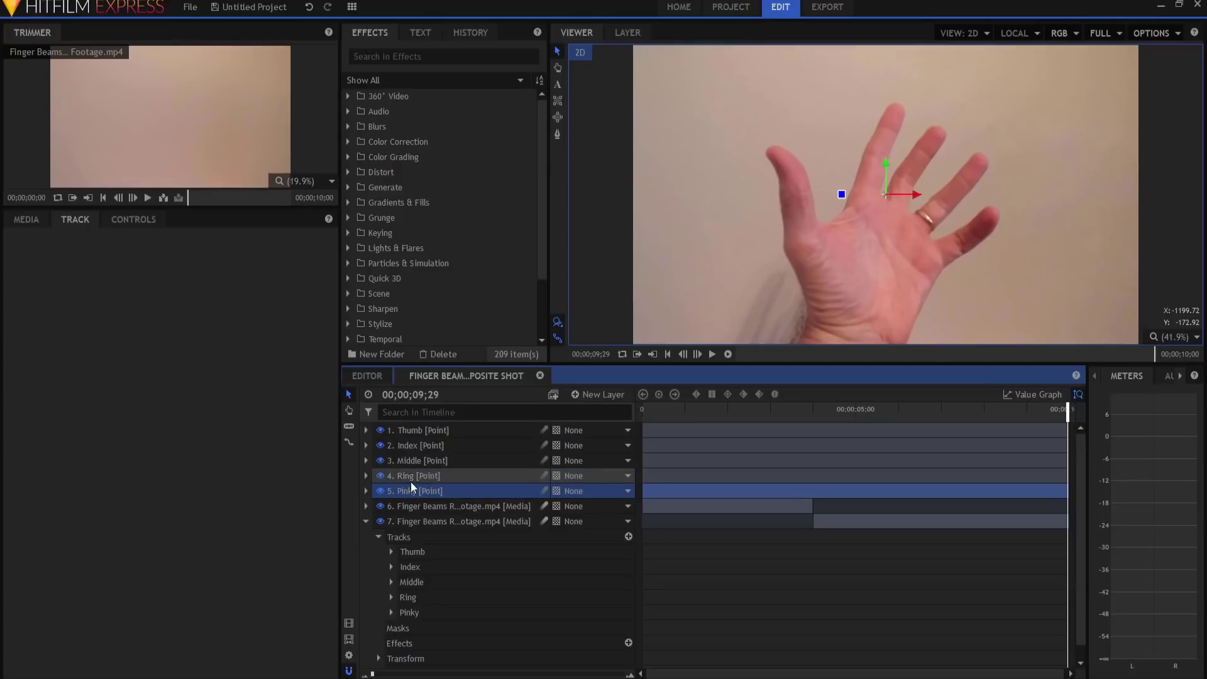
left_click(413, 551)
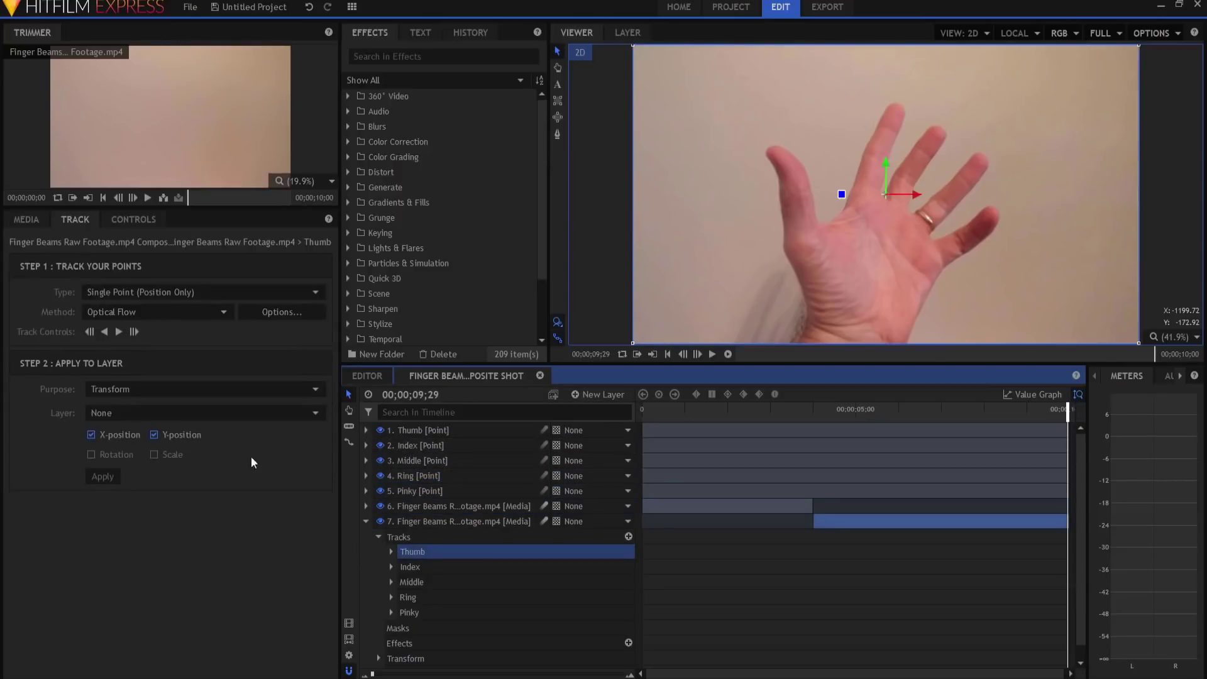
Step: Link the Thumb and Index tracks to the Thumb and Index point layers
left_click(139, 414)
left_click(131, 440)
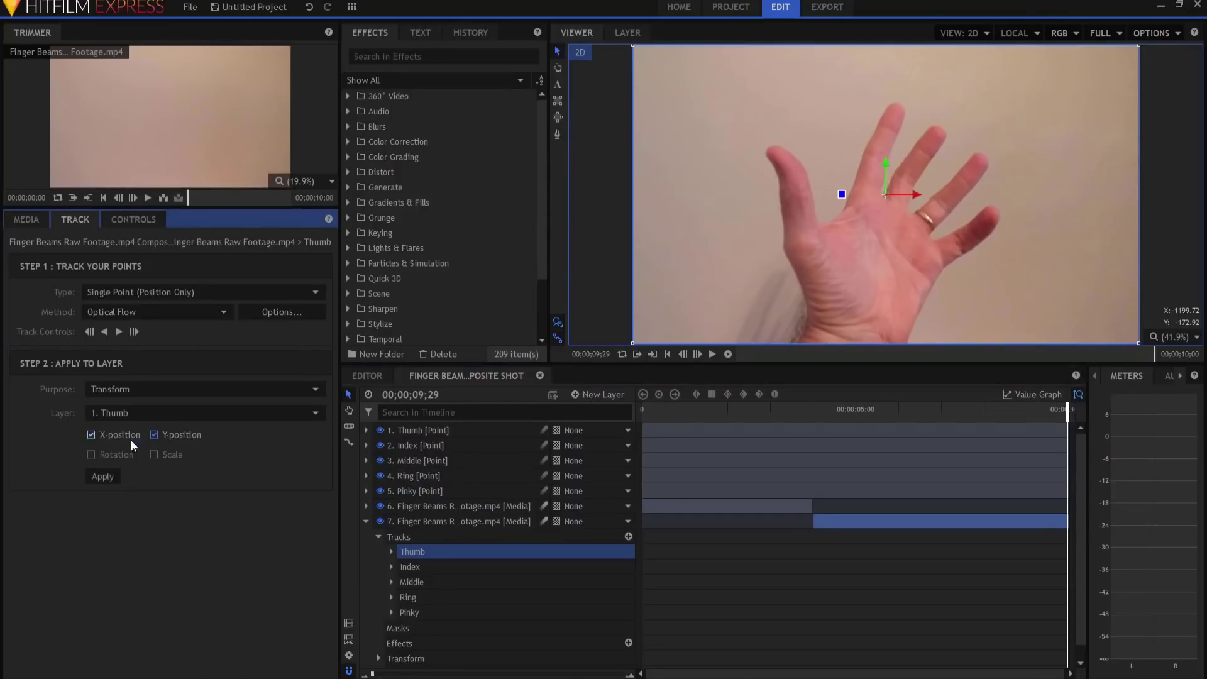
left_click(413, 568)
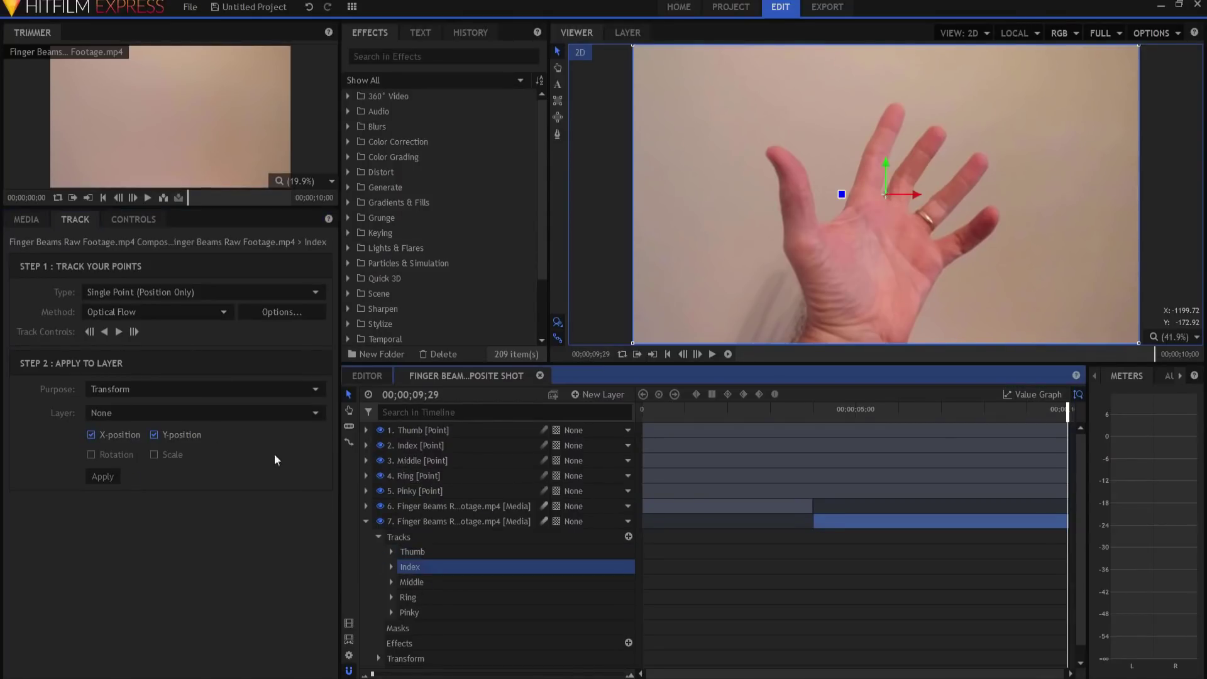
left_click(123, 413)
left_click(119, 454)
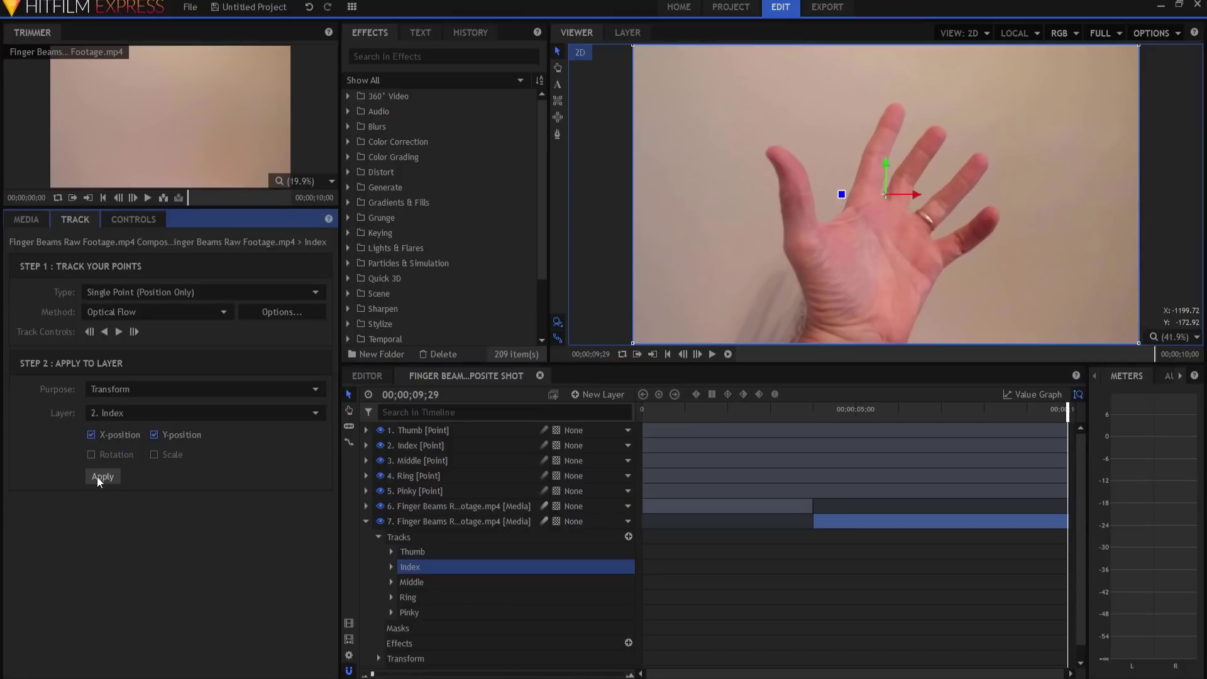
Step: Link the Middle and Ring tracks to the Middle and Ring point layers
left_click(420, 582)
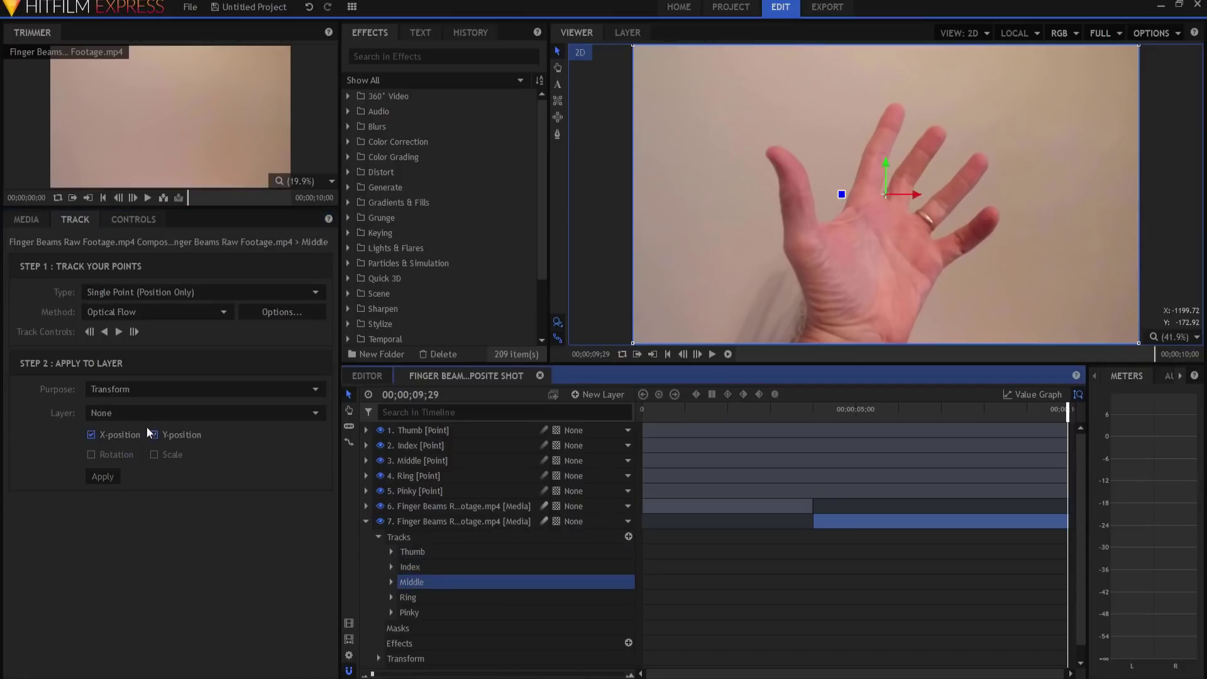
left_click(132, 413)
left_click(126, 468)
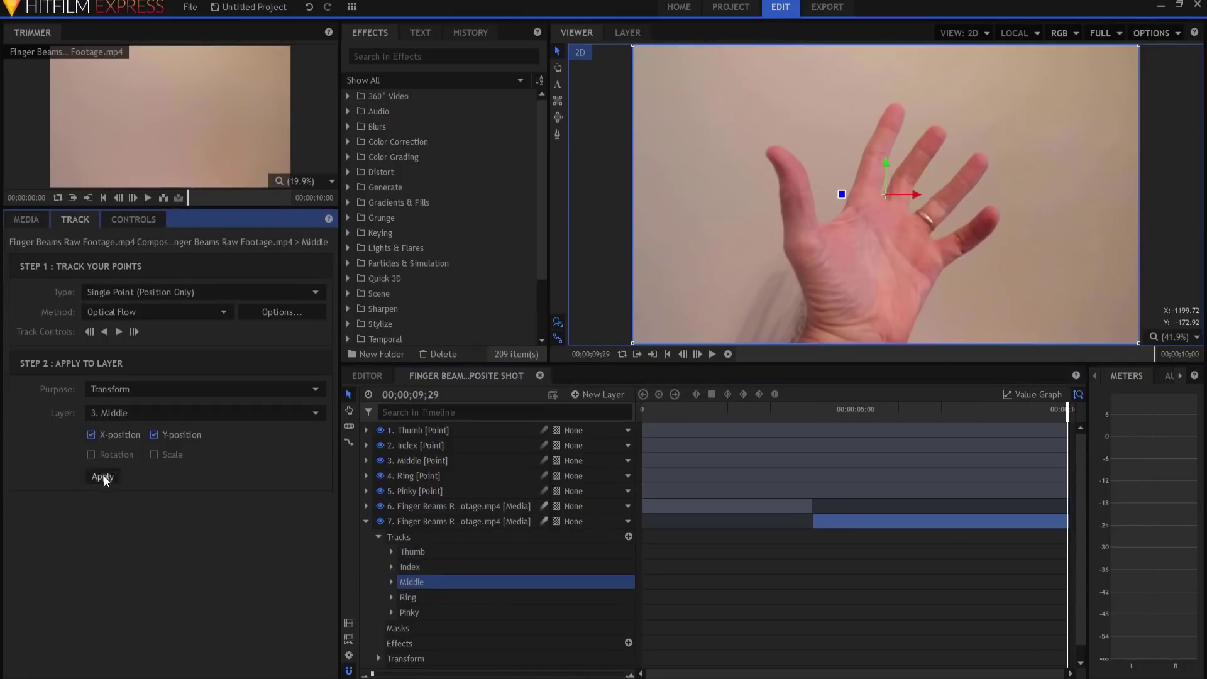
left_click(412, 596)
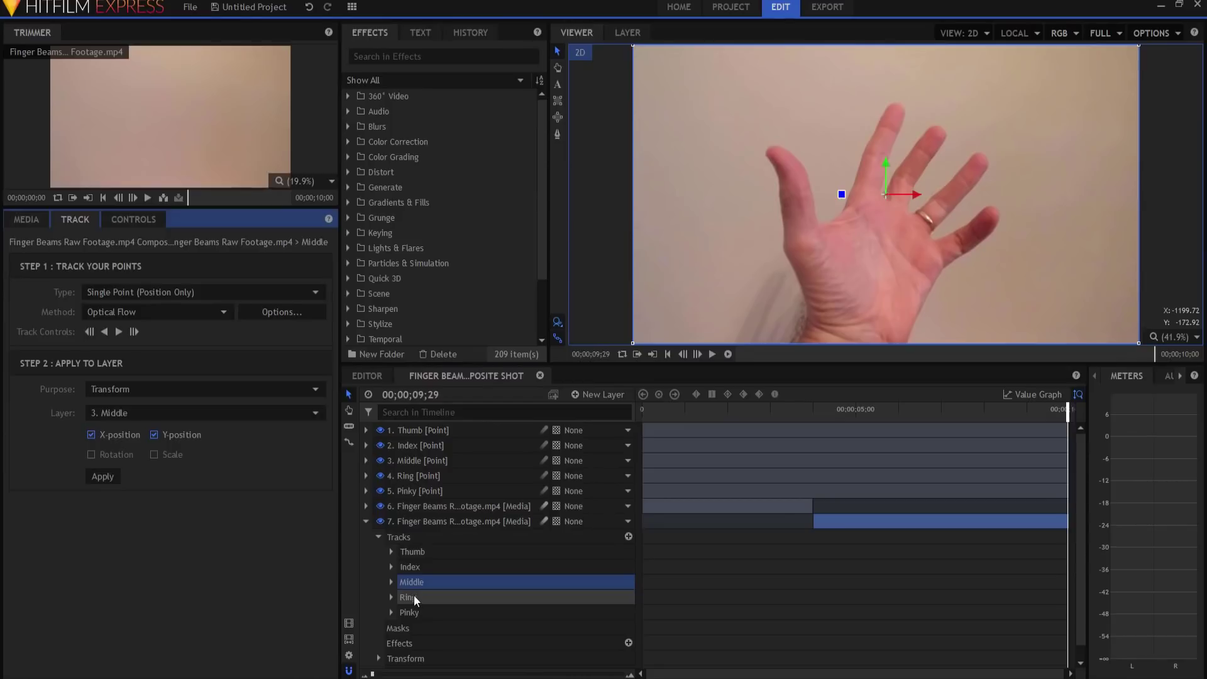
left_click(139, 413)
left_click(126, 480)
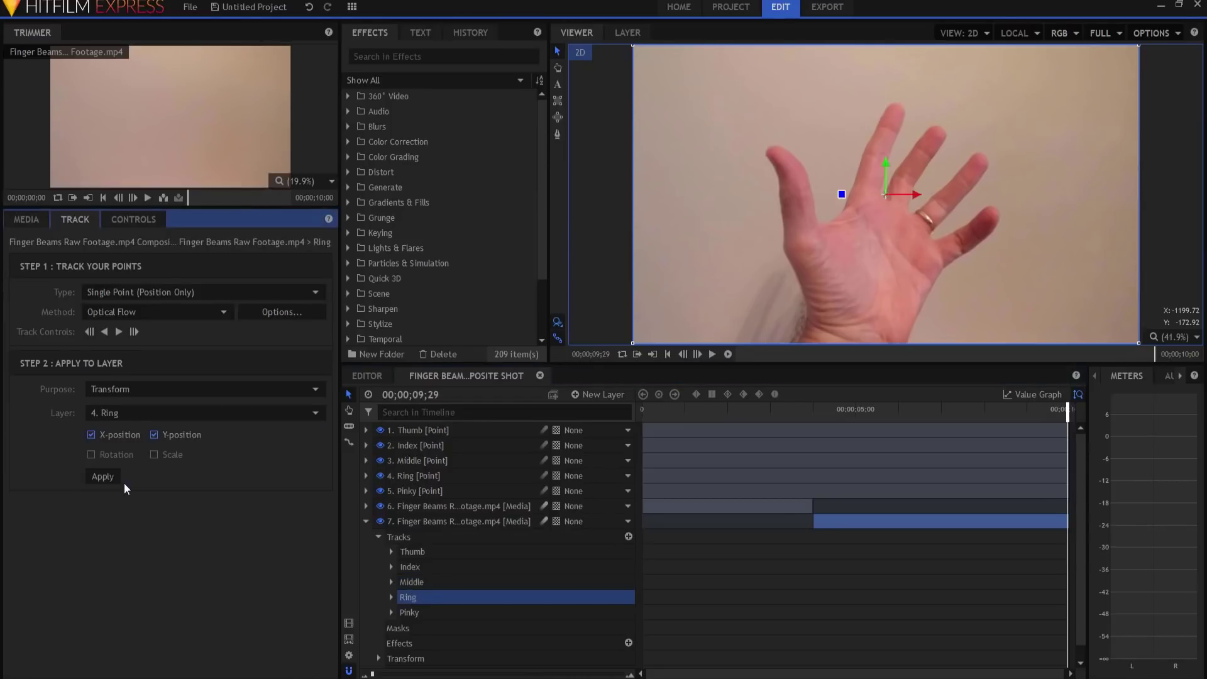
Step: Apply the Pinky track's X/Y position to the Pinky point layer, then return to 4 seconds
left_click(409, 613)
left_click(115, 414)
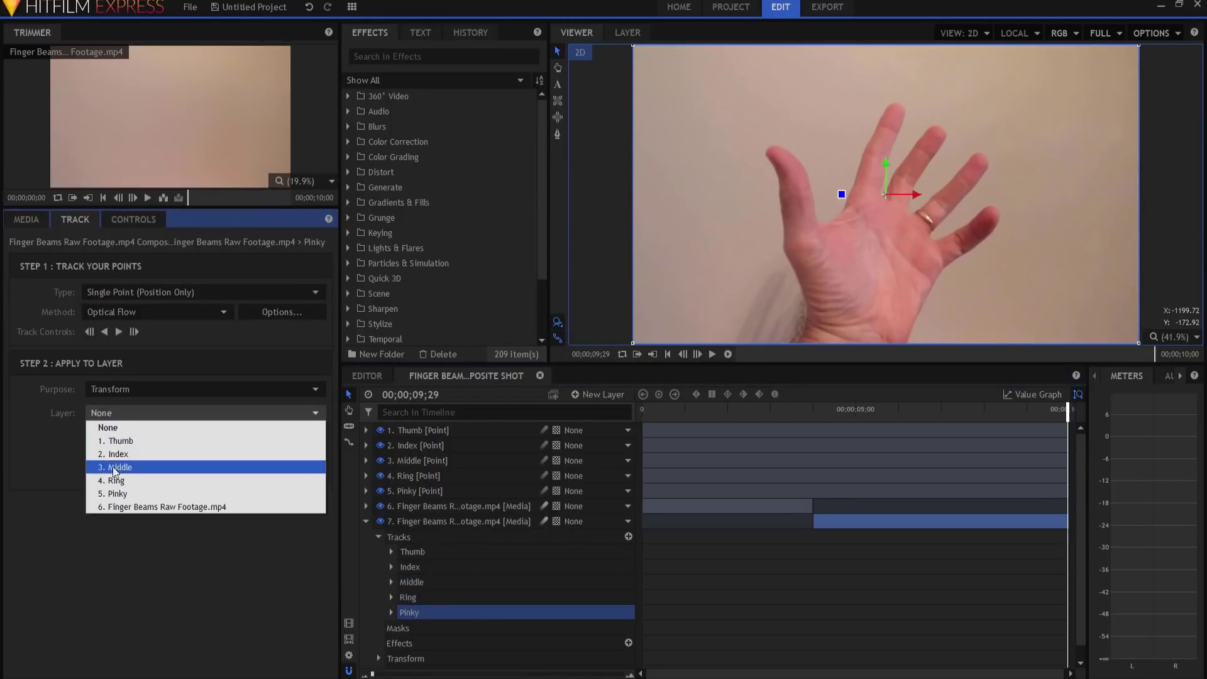
left_click(117, 496)
left_click(102, 476)
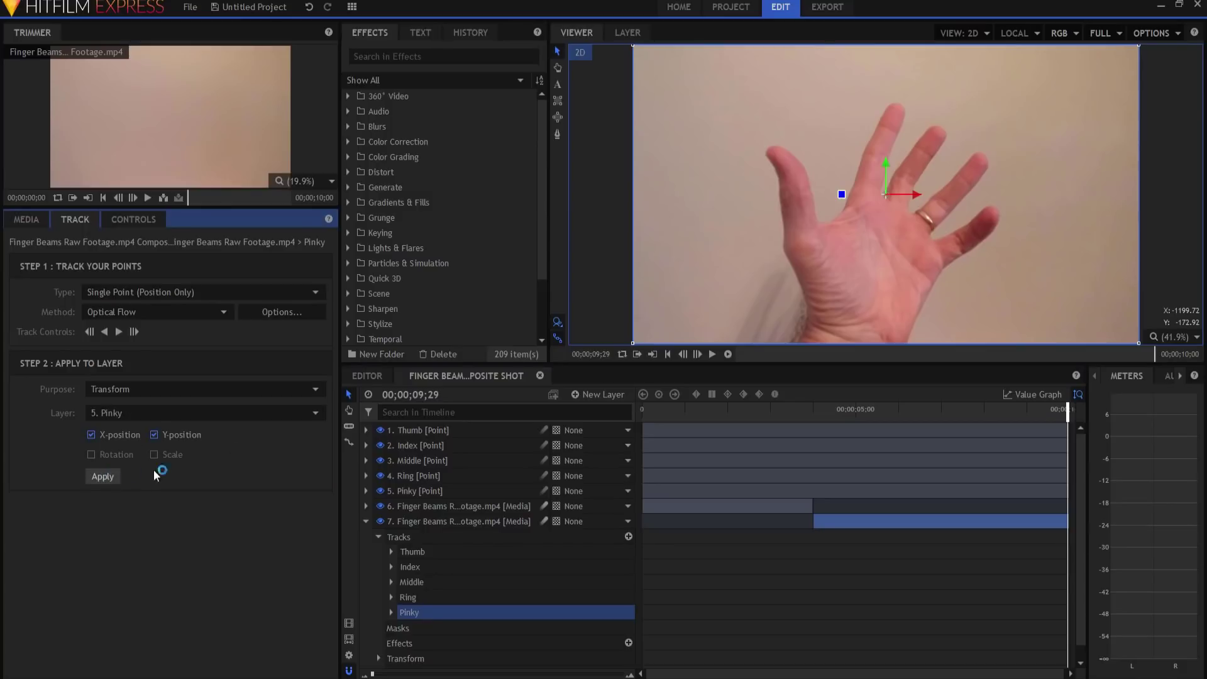
left_click(559, 338)
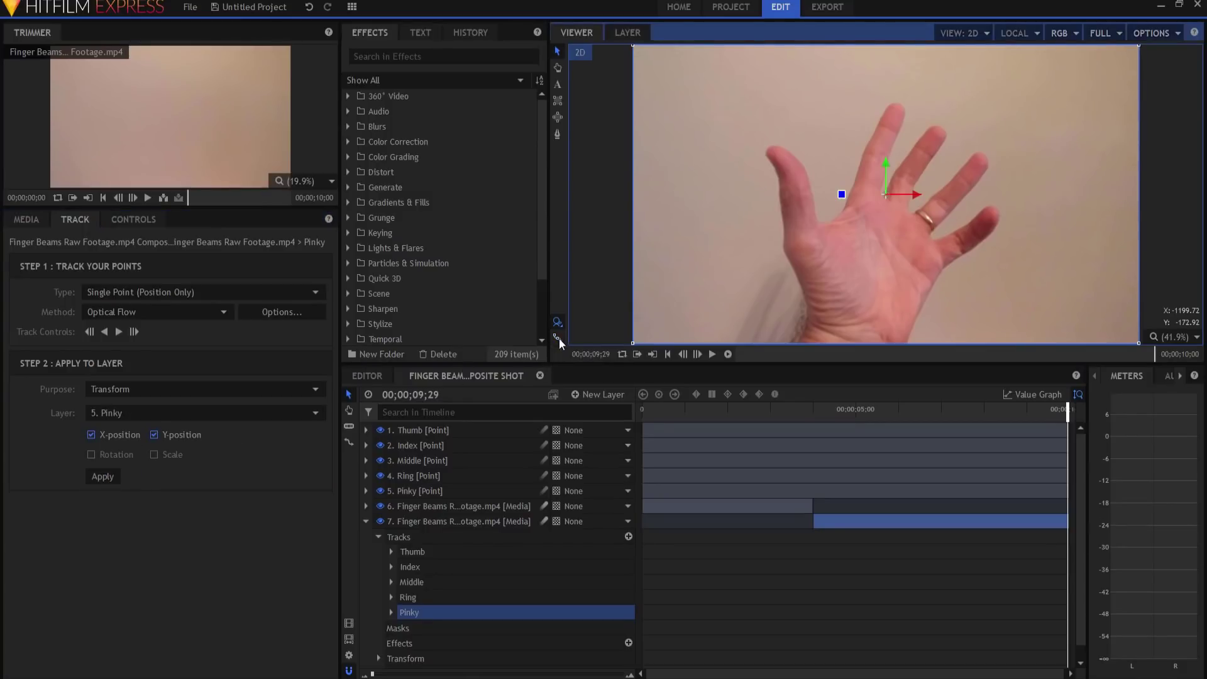
left_click(814, 410)
Step: Select the Thumb through Pinky point layers, play back to verify, then return to 00;00;04;00
left_click(366, 526)
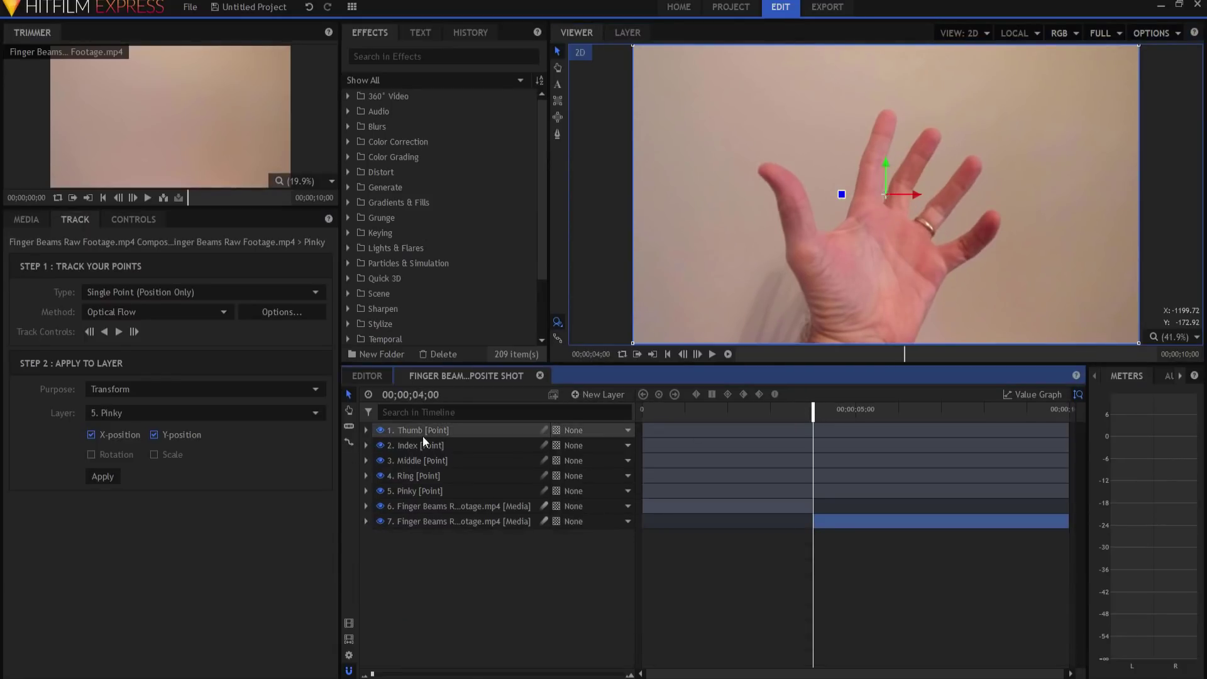
left_click(422, 434)
left_click(415, 491, "shift")
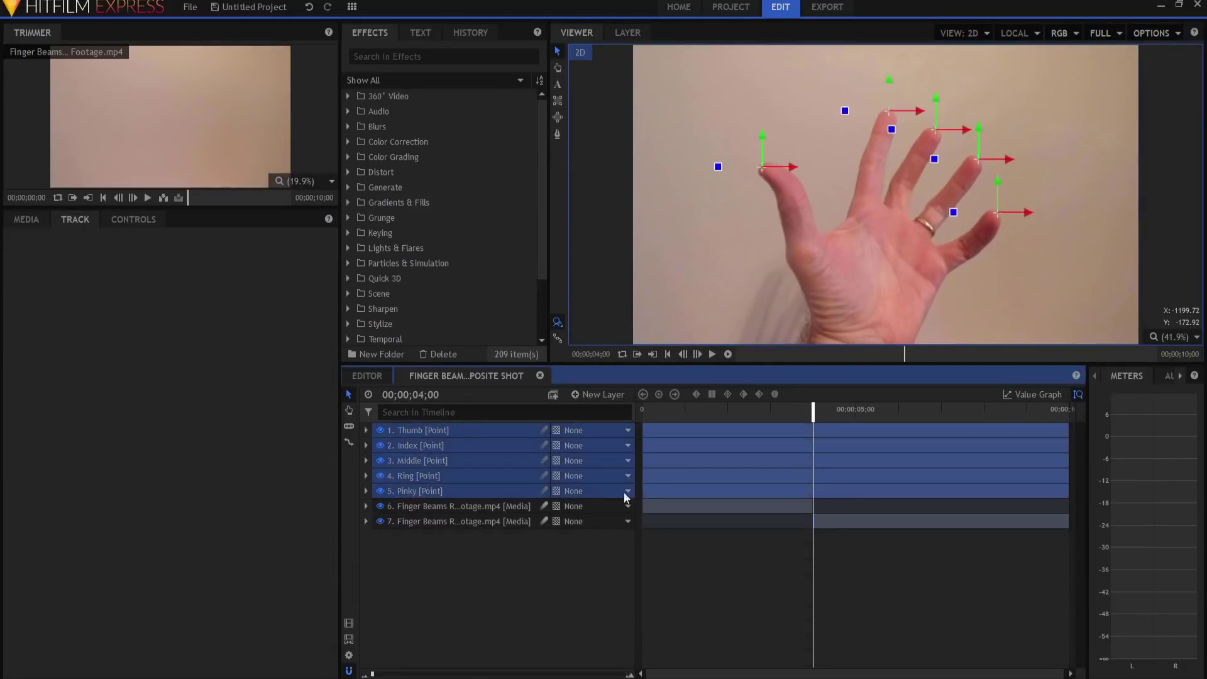
left_click(712, 355)
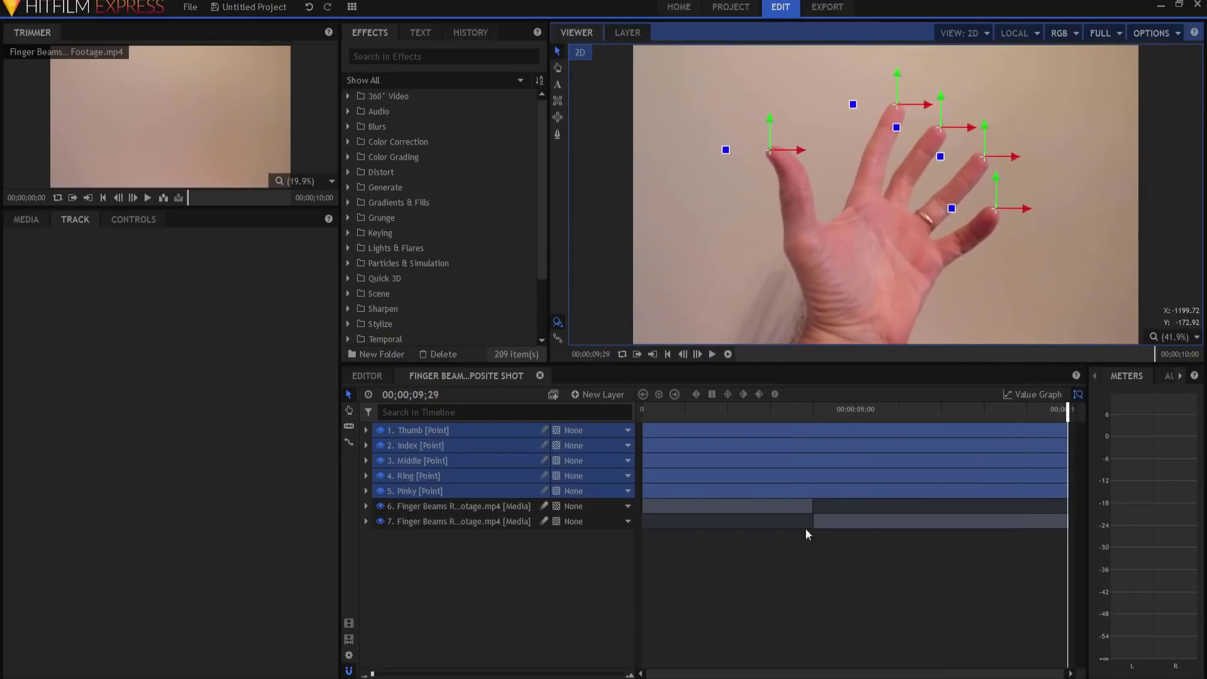
left_click(813, 412)
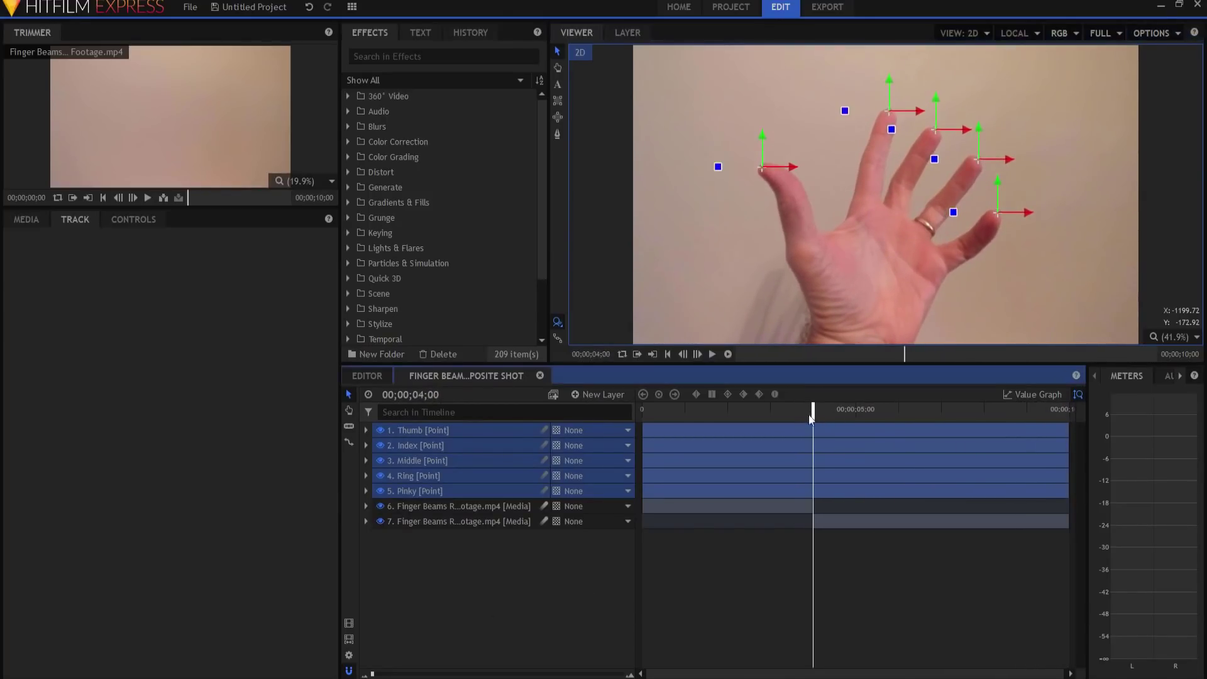
left_click(556, 579)
Step: Create a plane layer named Beams with Add blending, starting at 4 seconds
left_click(593, 394)
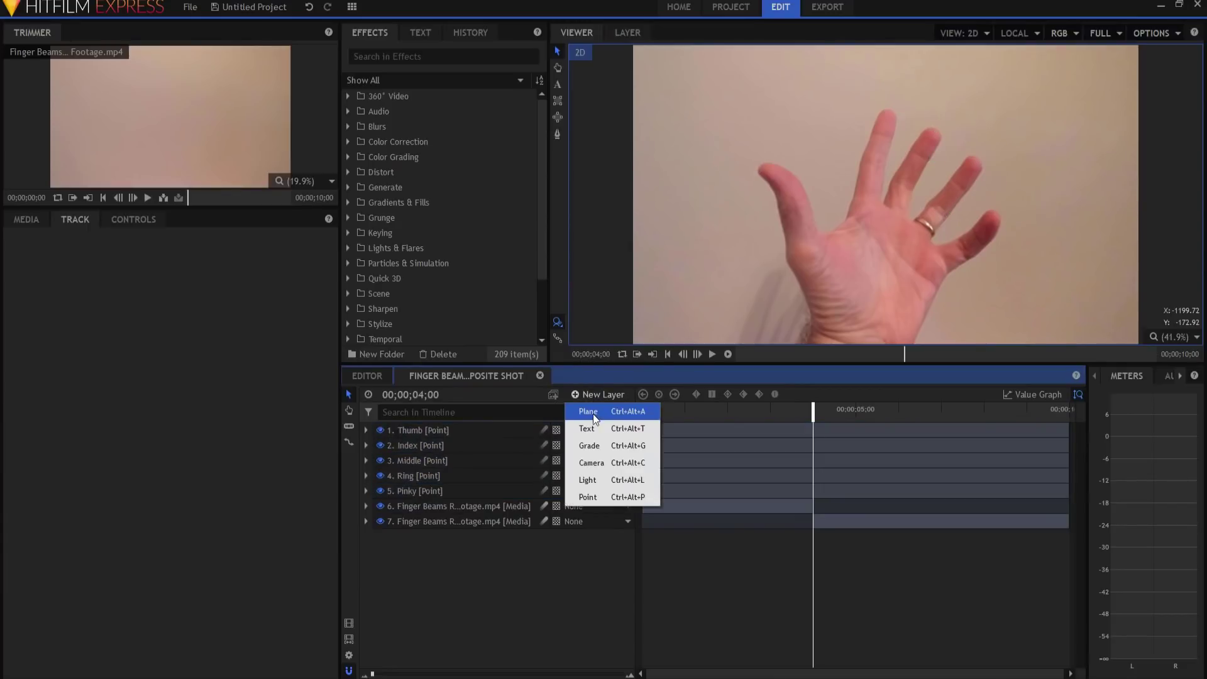
left_click(594, 411)
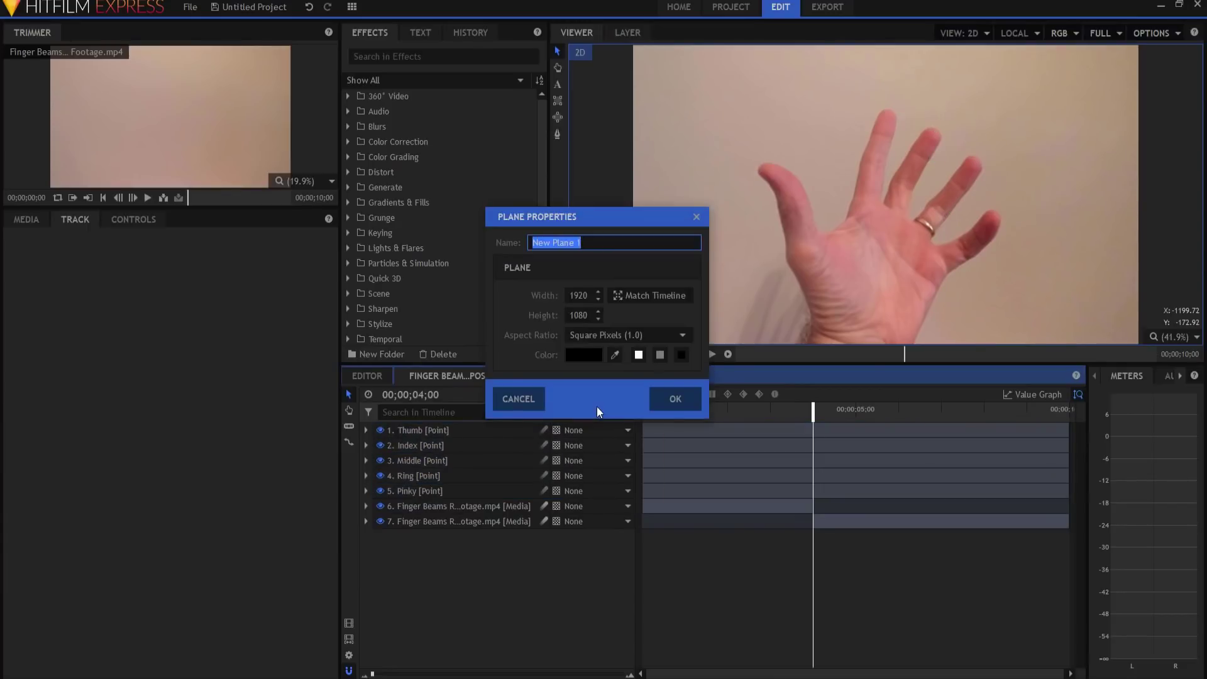
type("Beams")
key("Return")
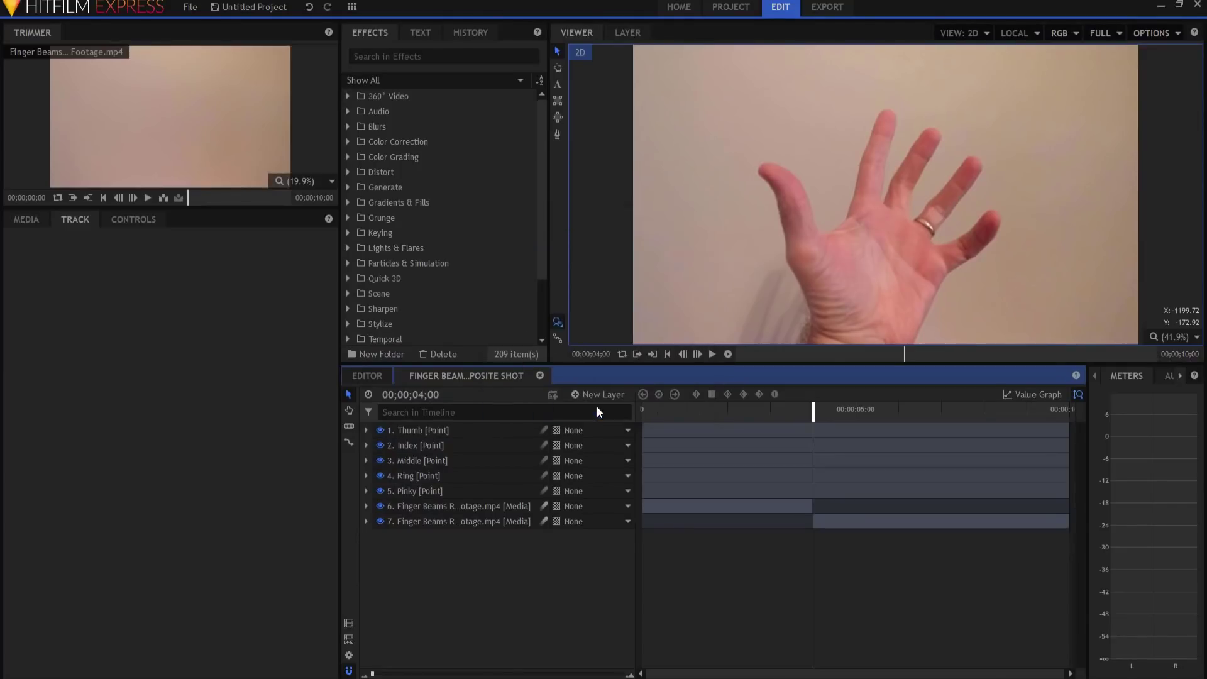
right_click(453, 431)
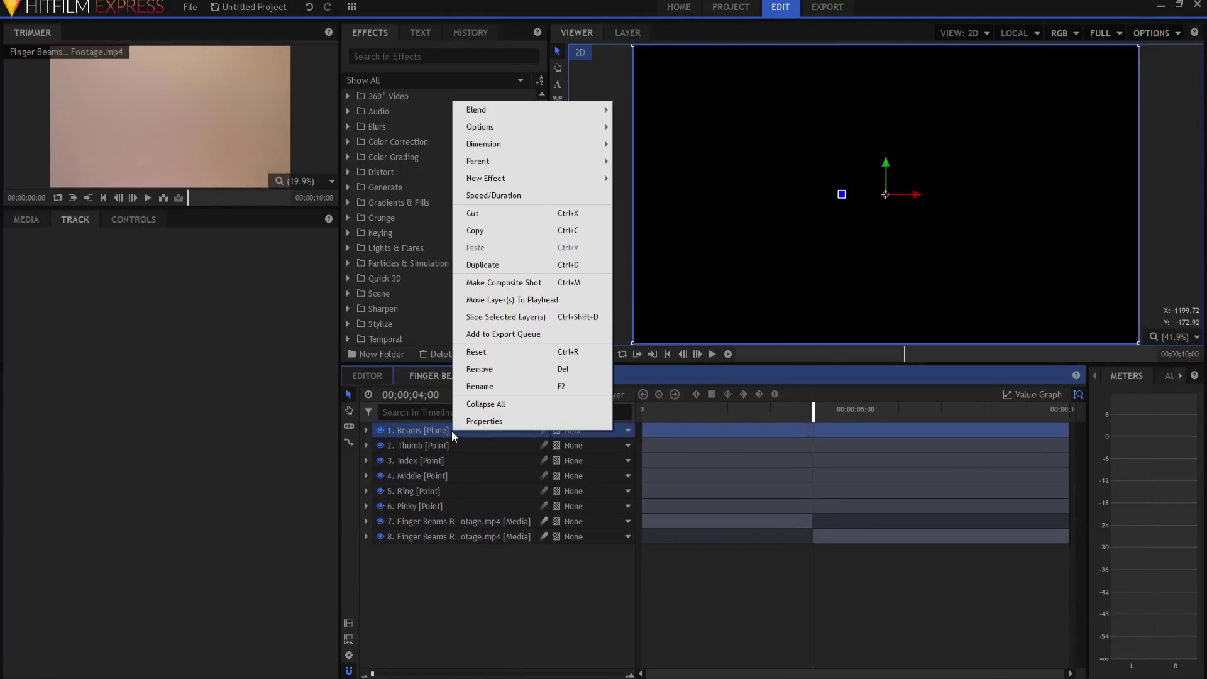
mouse_move(515, 108)
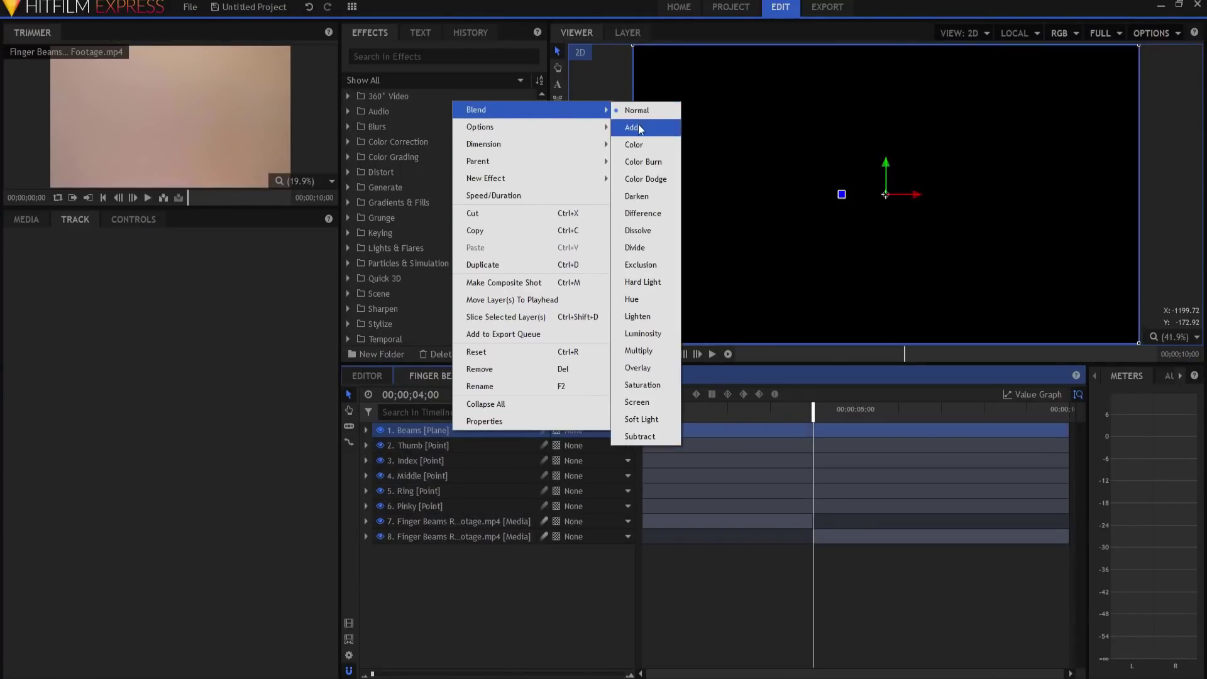
left_click(638, 125)
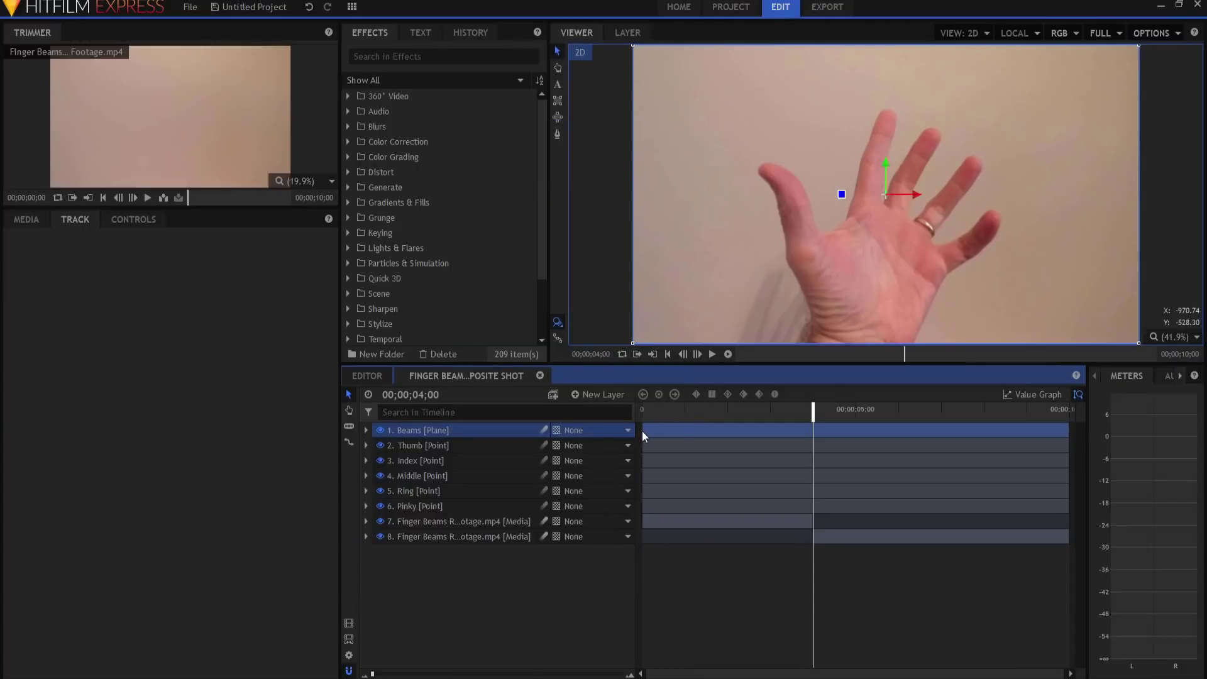
left_click_drag(641, 430, 814, 430)
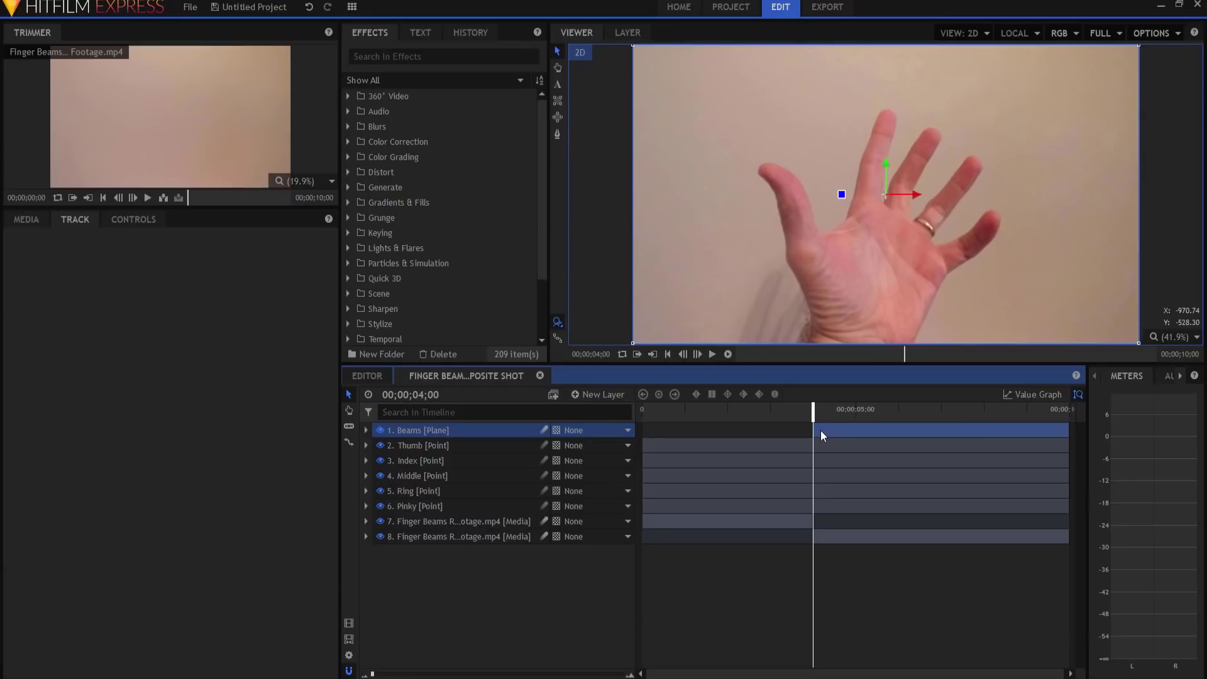
Step: Apply the Lightning & Electricity effect to the Beams layer
left_click(366, 430)
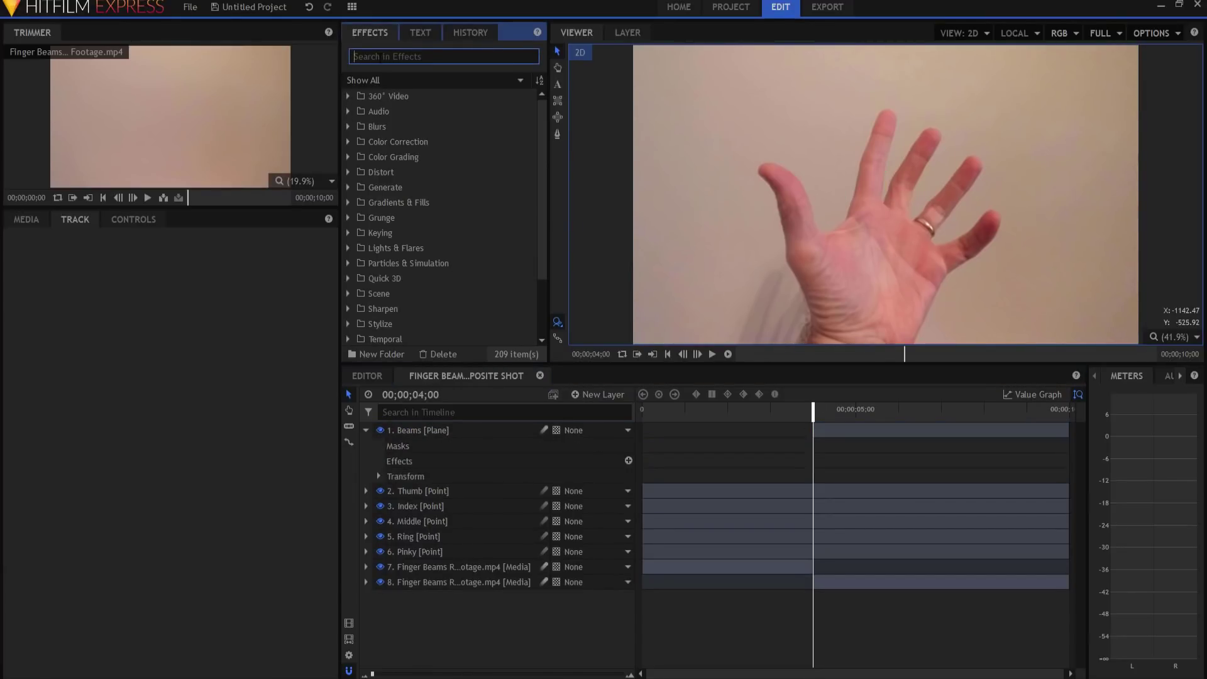
type("lightnig")
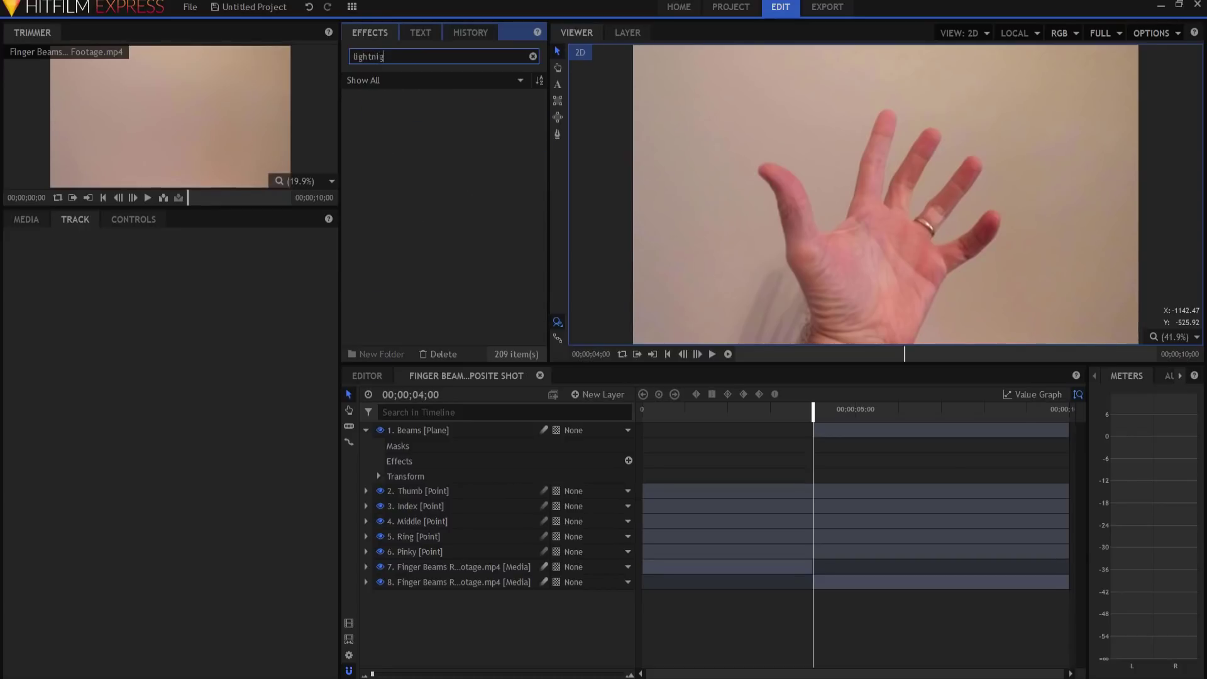
key("BackSpace")
left_click_drag(410, 113, 404, 443)
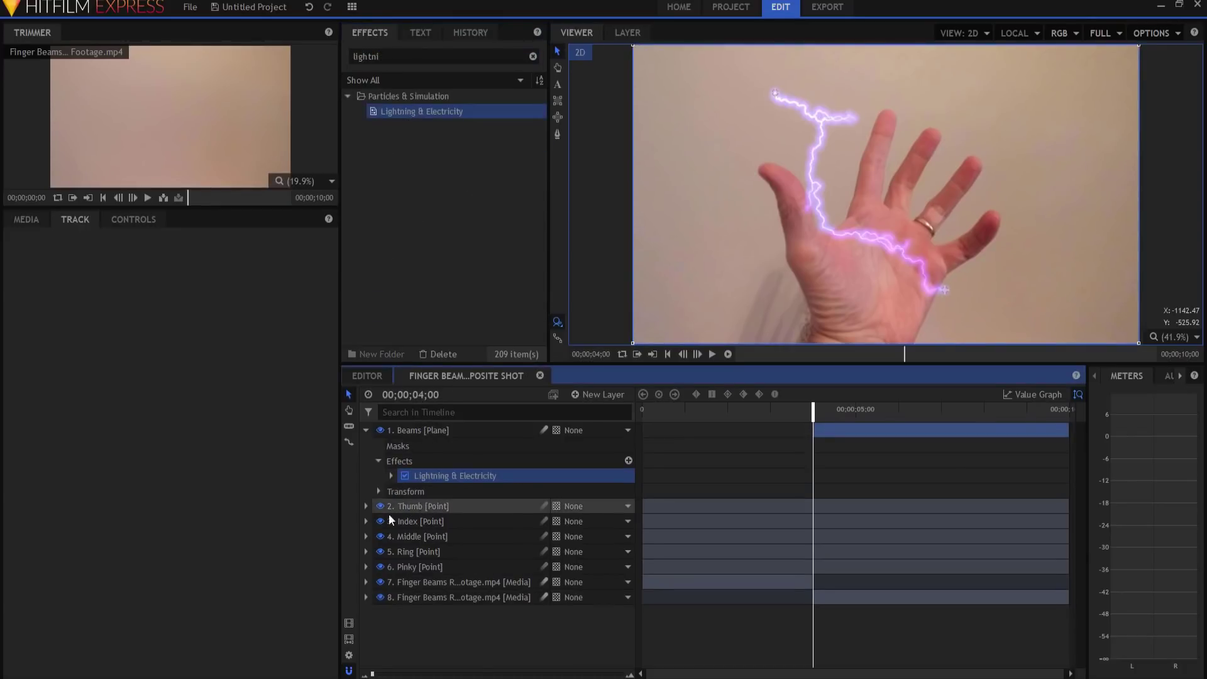
Step: Set the lightning Start Point to 0, 0 using layer 2. Thumb
left_click(391, 476)
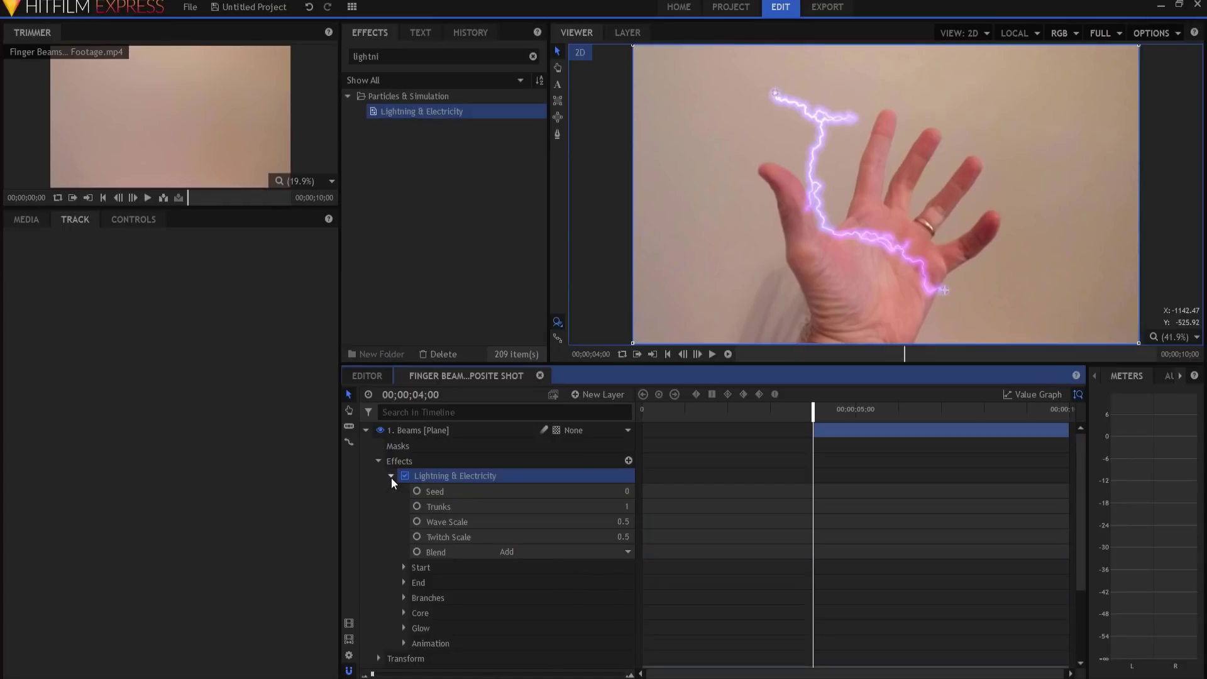
left_click(403, 567)
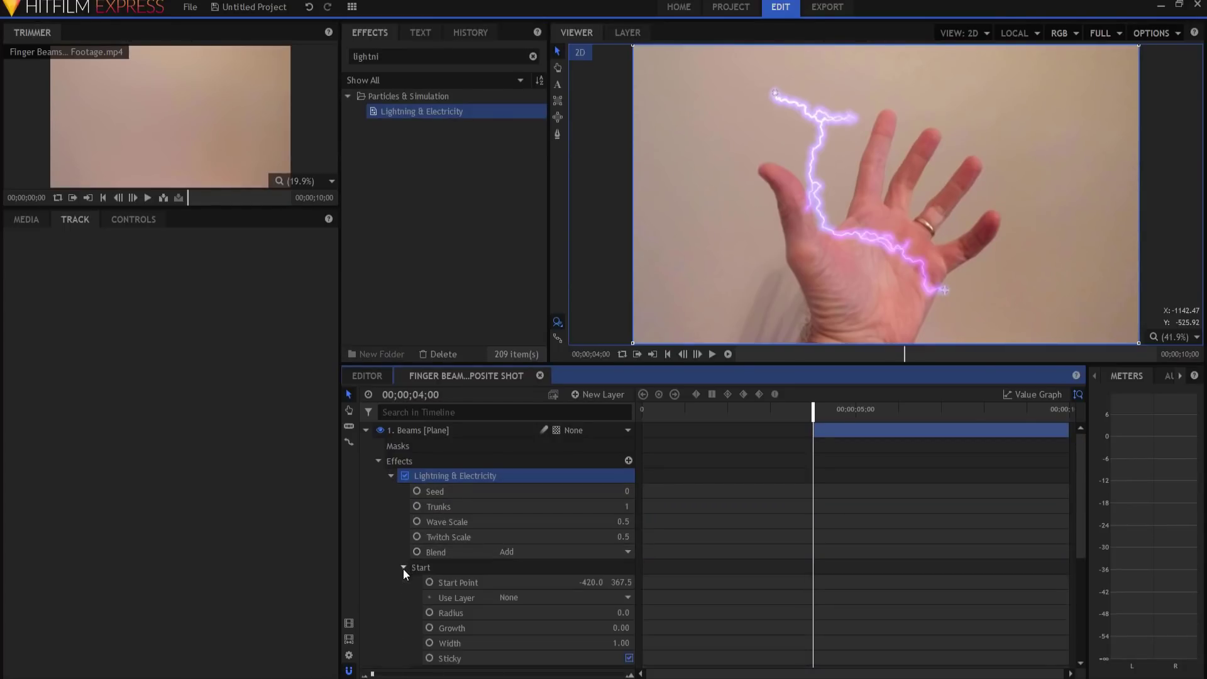
left_click(591, 584)
type("0")
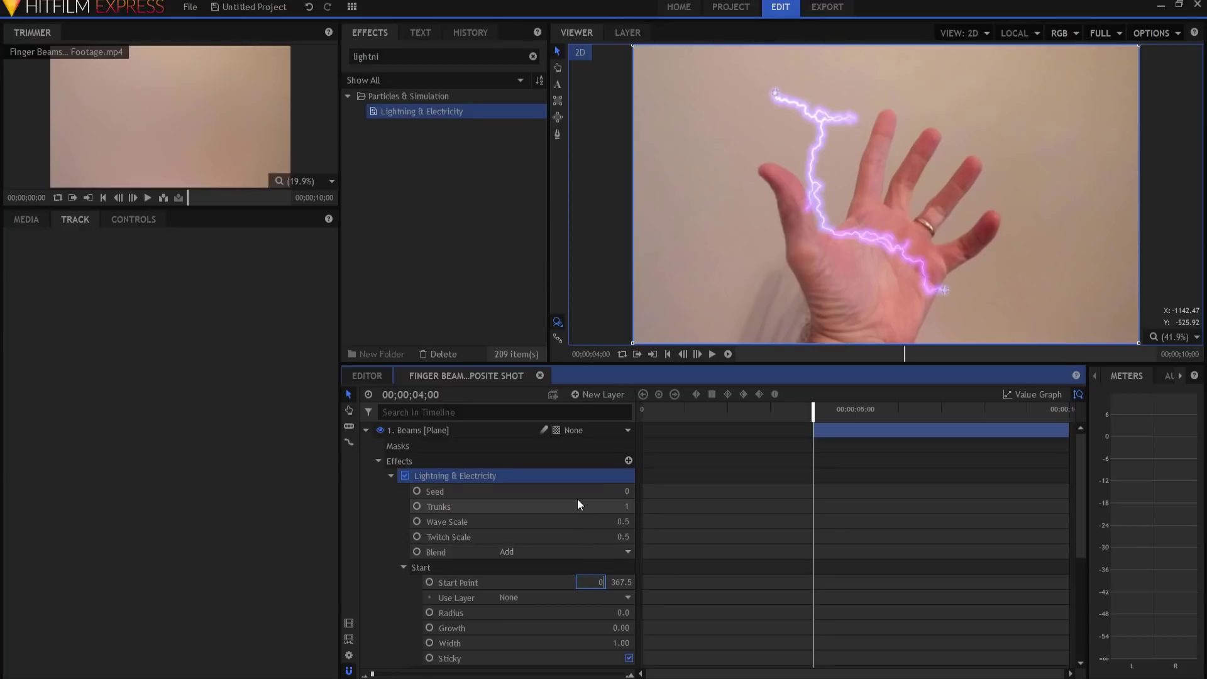
key("Tab")
type("0")
key("Return")
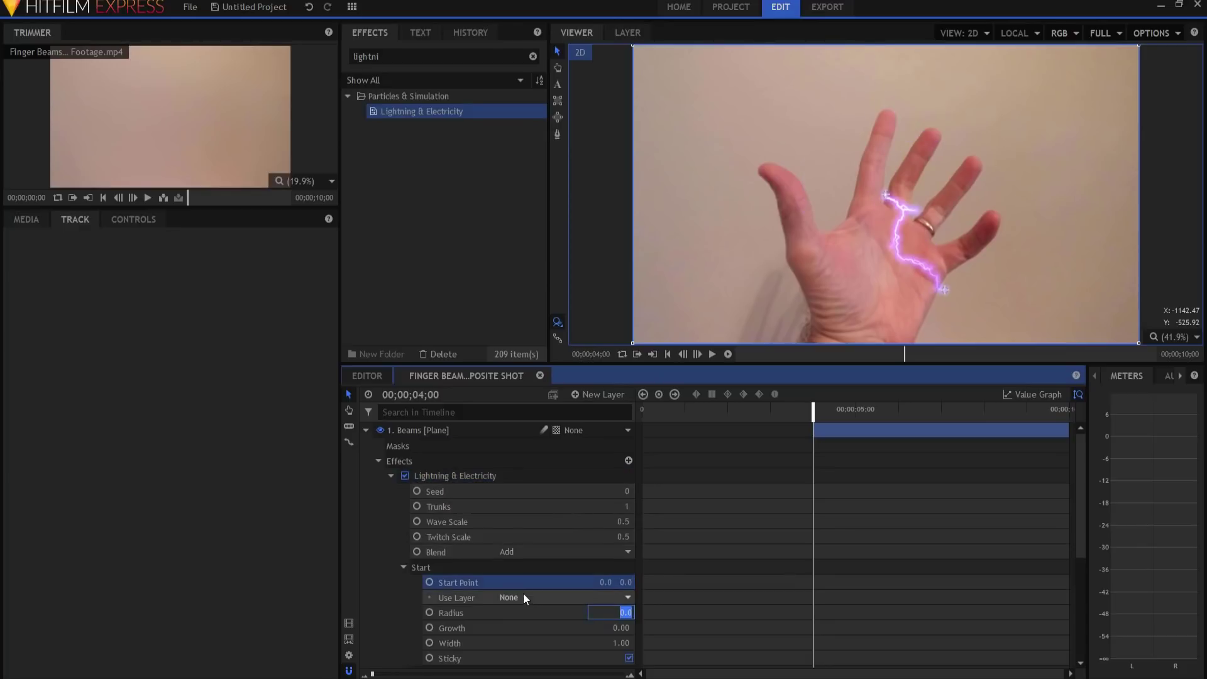
left_click(523, 595)
left_click(536, 503)
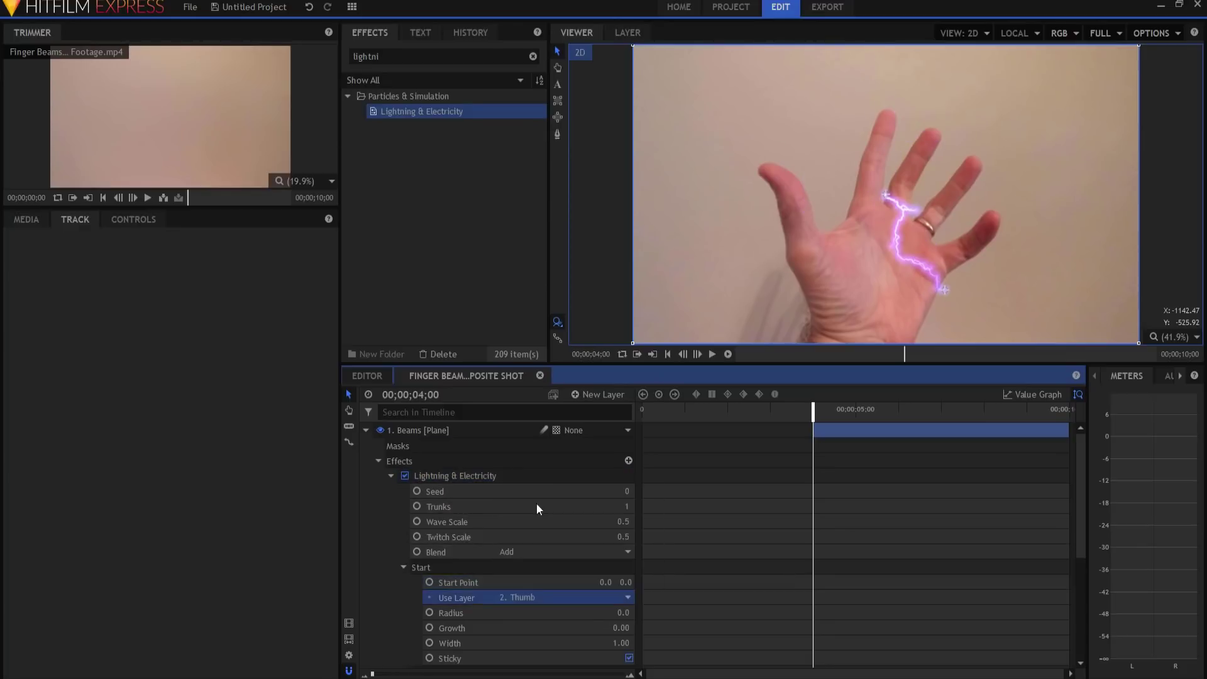
left_click(403, 568)
Step: Set the lightning End Point to 0, 0 using layer 4. Middle
left_click(403, 583)
left_click(588, 597)
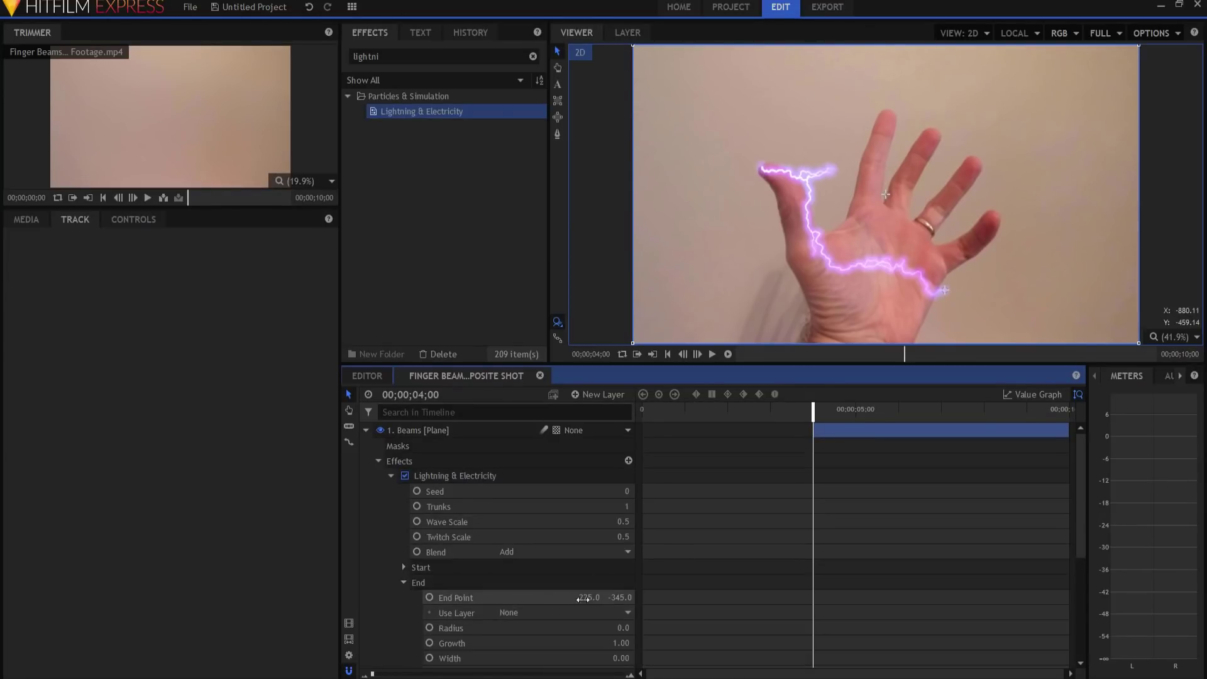
type("0")
key("Tab")
type("0")
key("Tab")
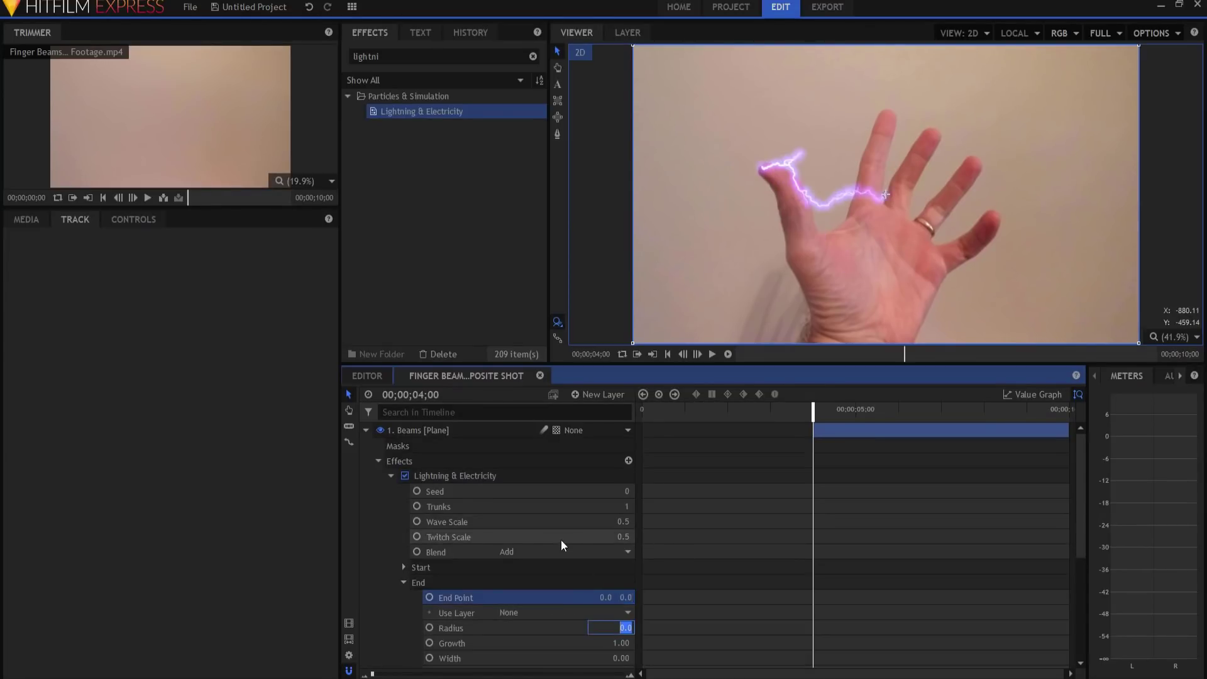
left_click(521, 611)
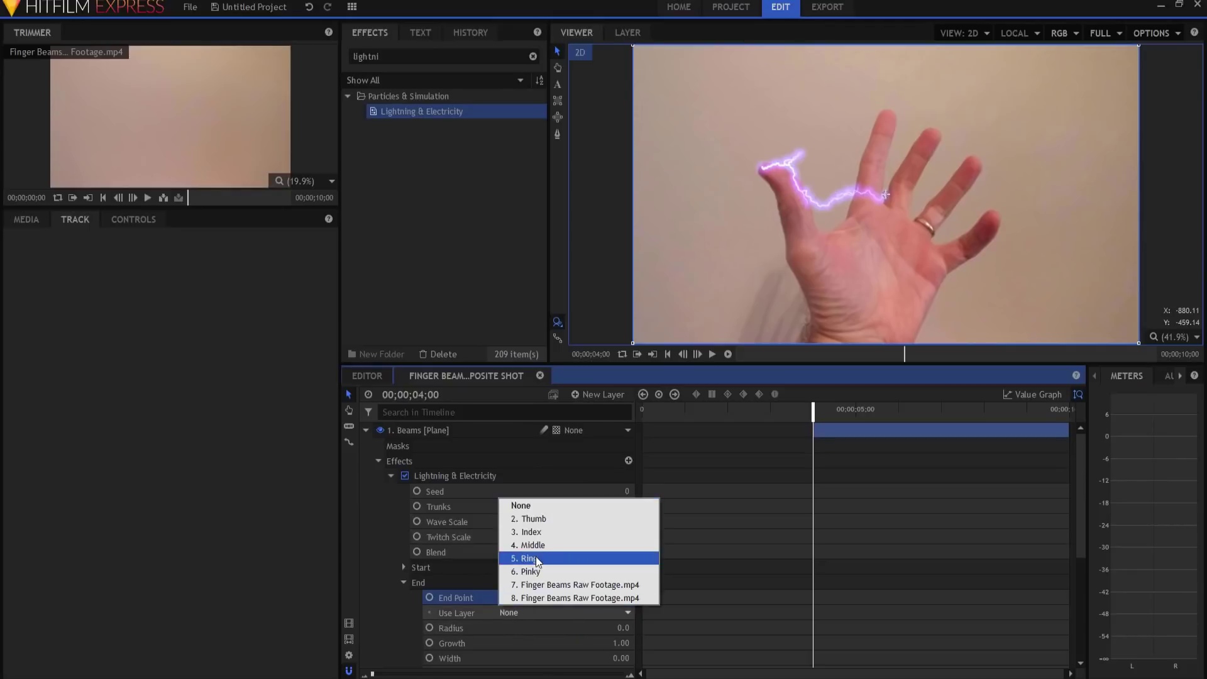
left_click(525, 554)
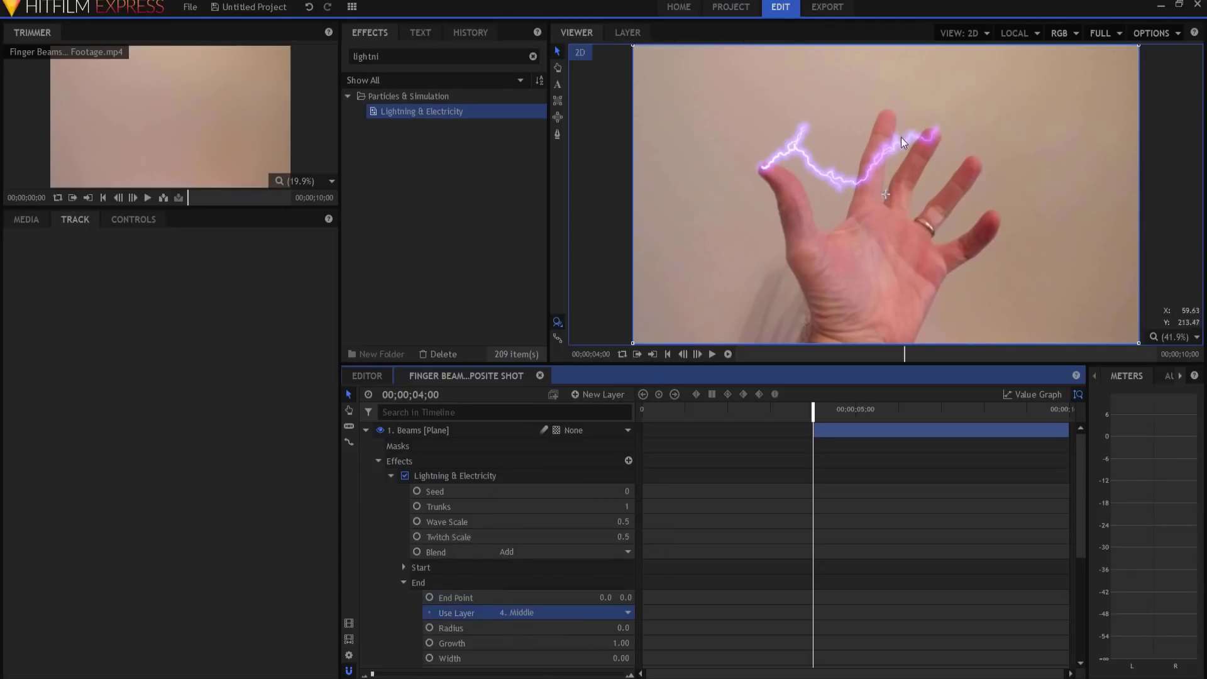
left_click(403, 582)
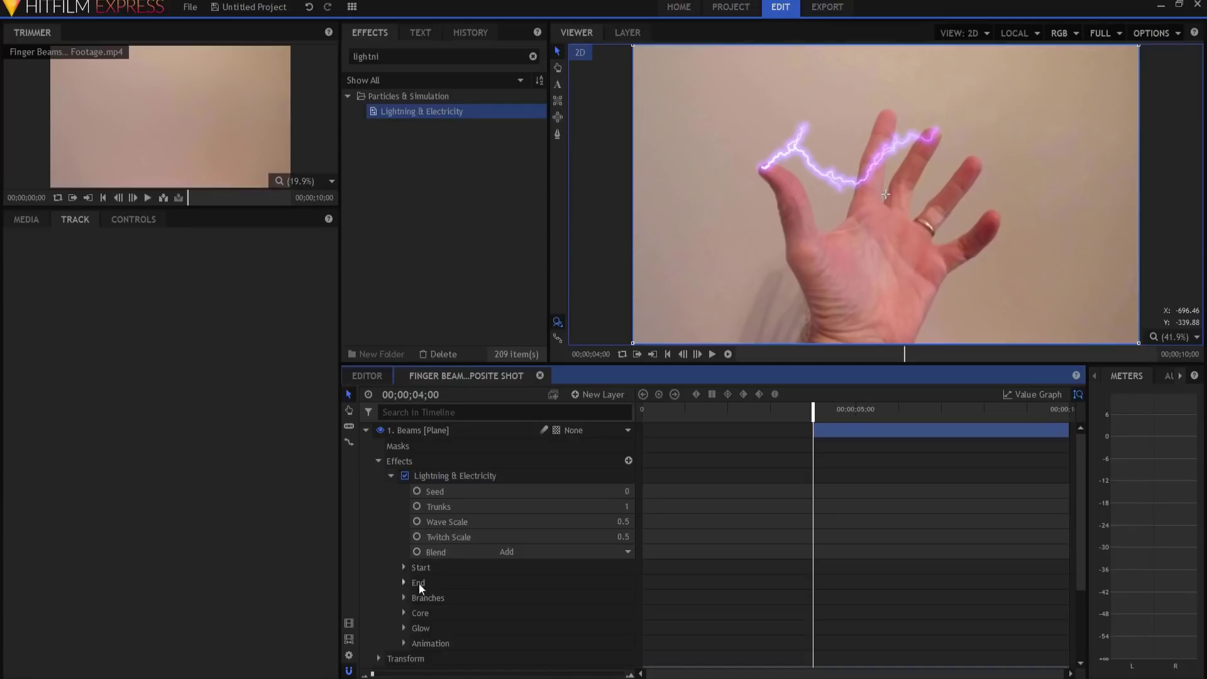
Step: Set the lightning's Wave Scale, Twitch Scale and branch Quantity to 0
left_click_drag(628, 526, 604, 535)
scroll(538, 568, "down", 3)
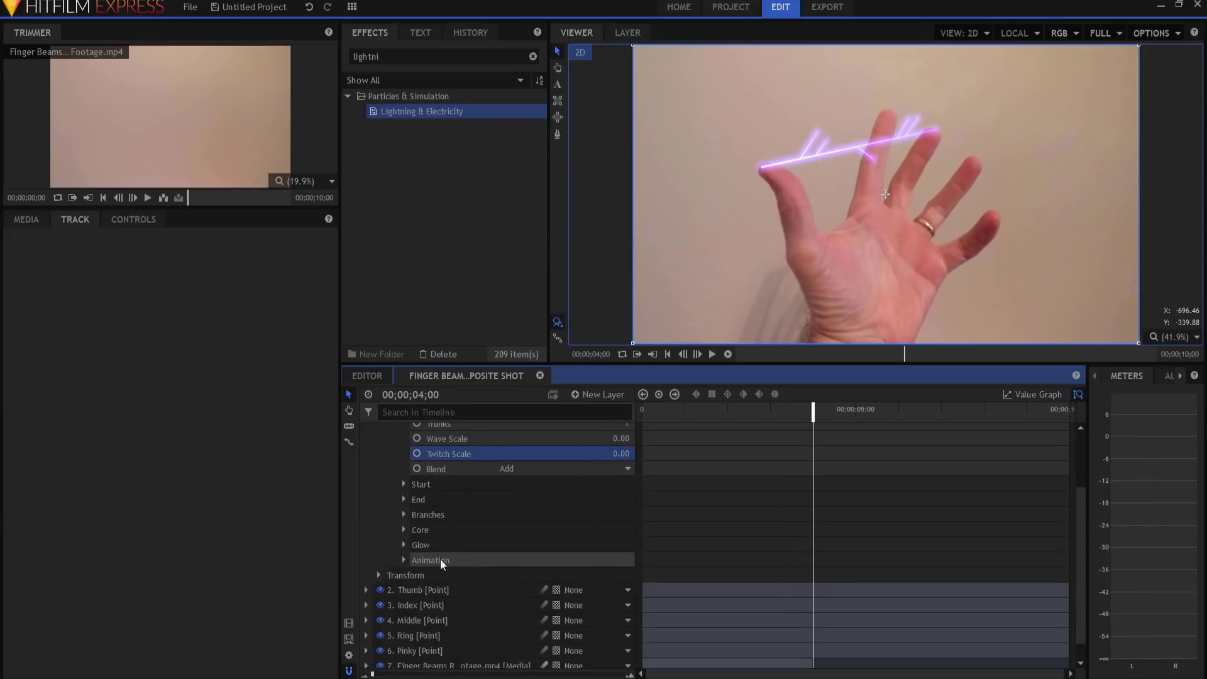
left_click(403, 515)
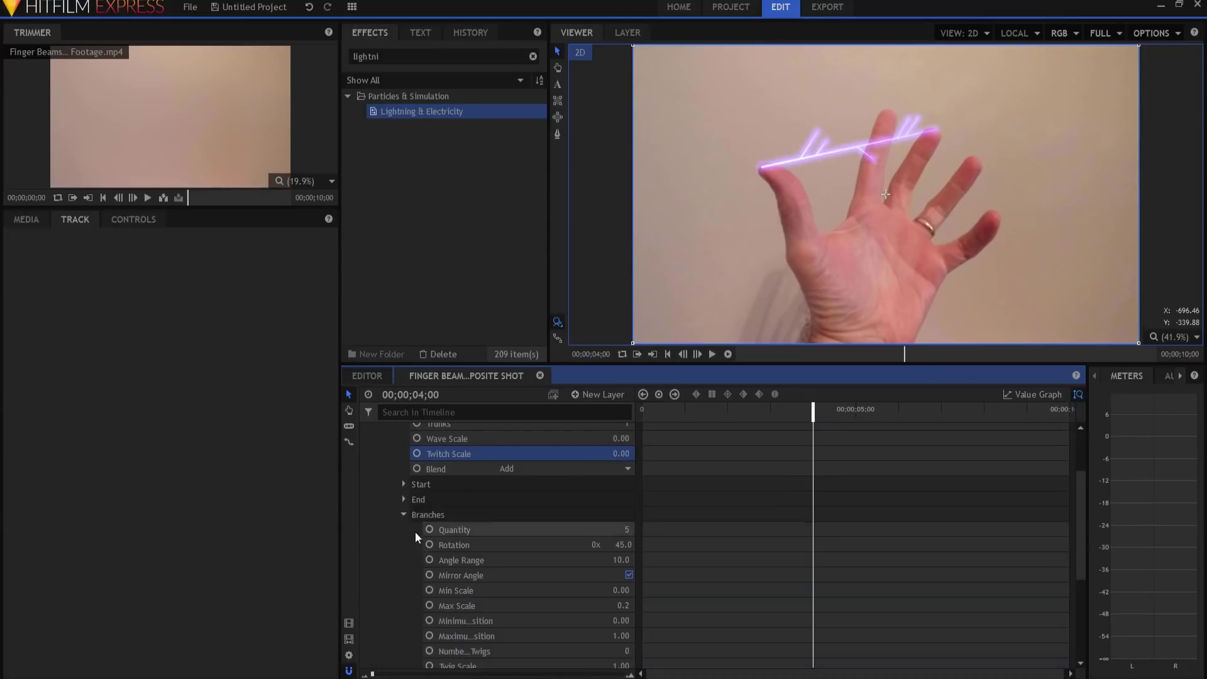
left_click_drag(627, 529, 613, 529)
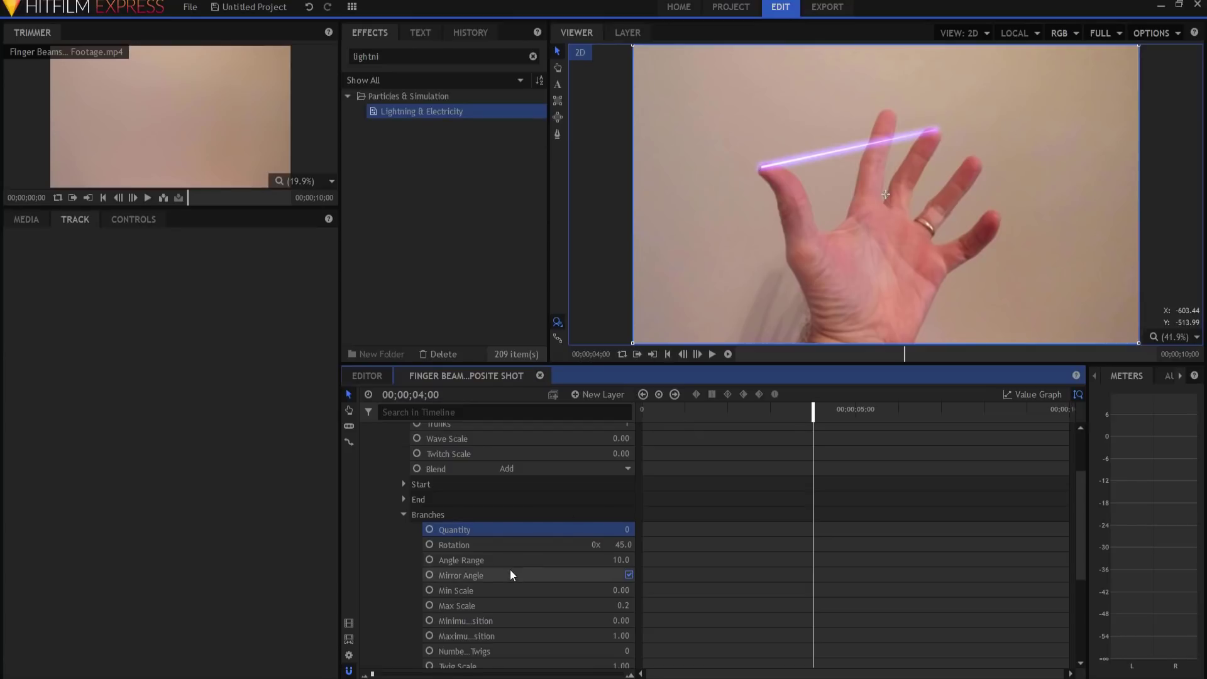
scroll(509, 568, "up", 3)
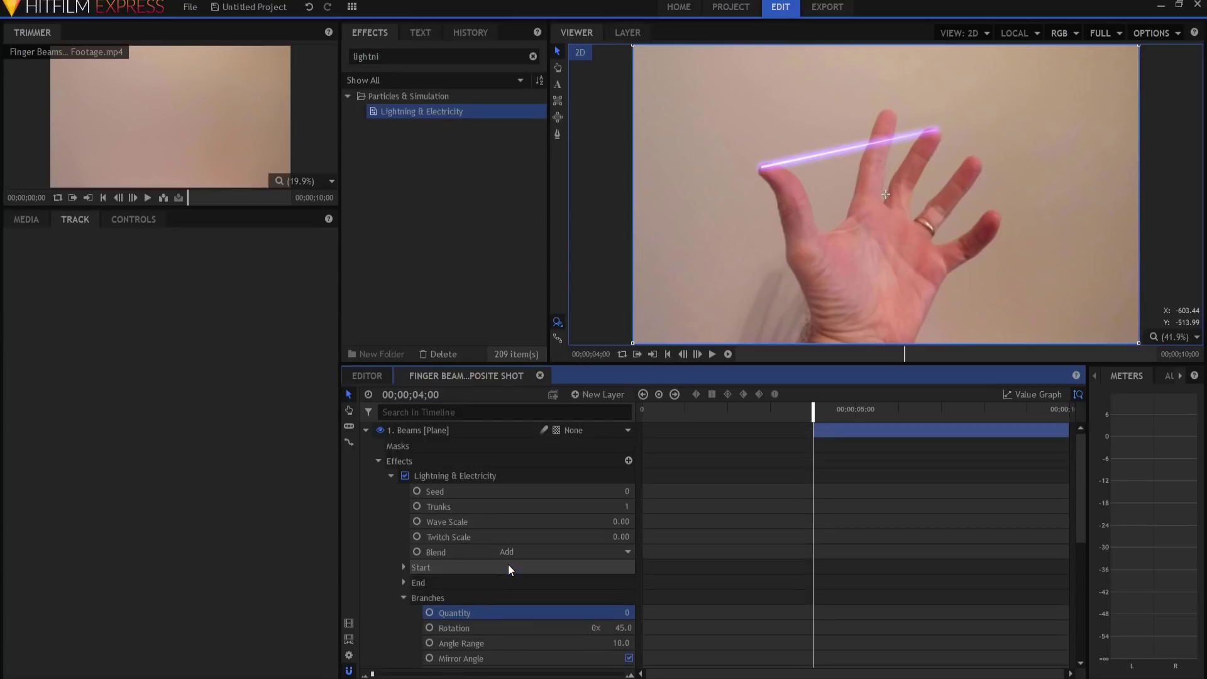
left_click(405, 568)
Step: Set the lightning beam's Start Width to 2.00
scroll(534, 585, "down", 1)
left_click(619, 602)
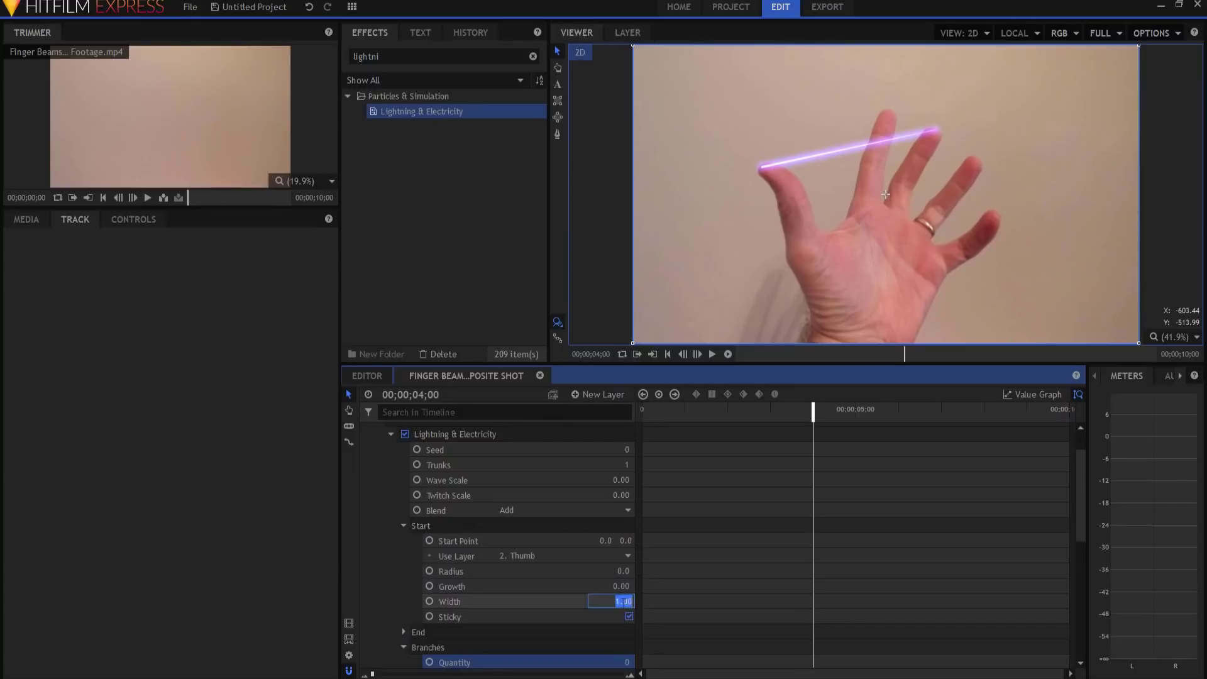
type("2")
key("Return")
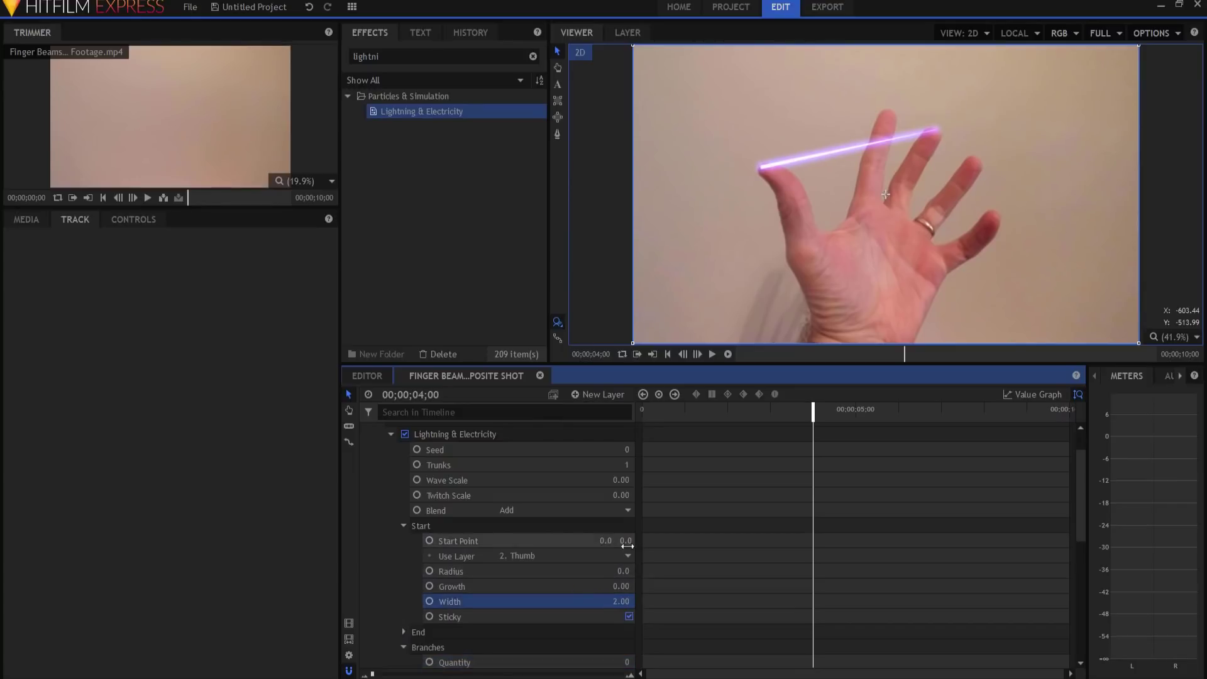
Step: In the End settings, keep End Growth at 1.00 and set End Width to 2.00
left_click(403, 632)
scroll(440, 604, "down", 3)
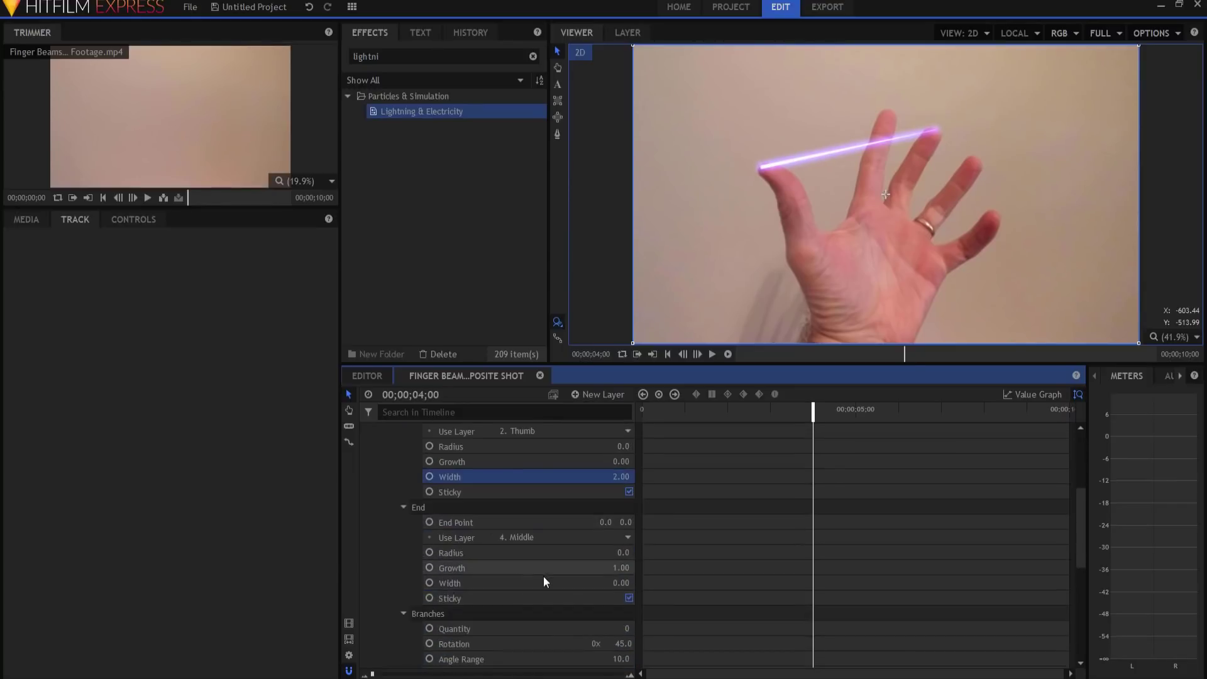
left_click(624, 568)
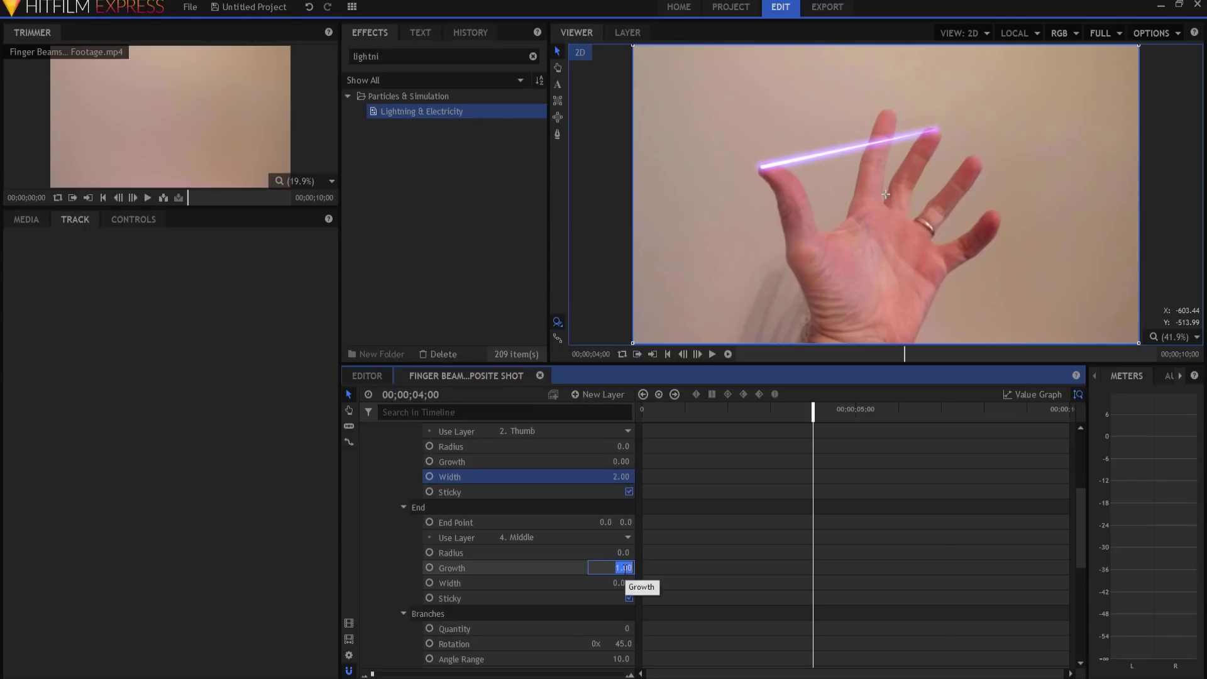
key("Return")
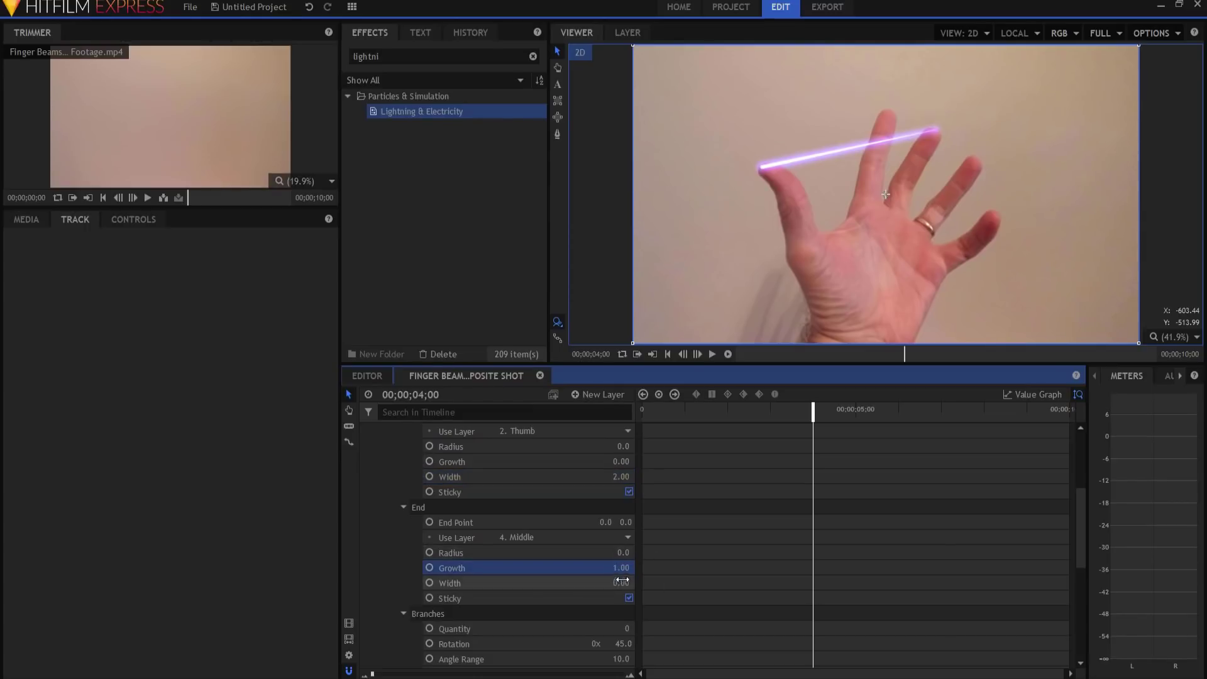
left_click(622, 583)
type("2")
key("Return")
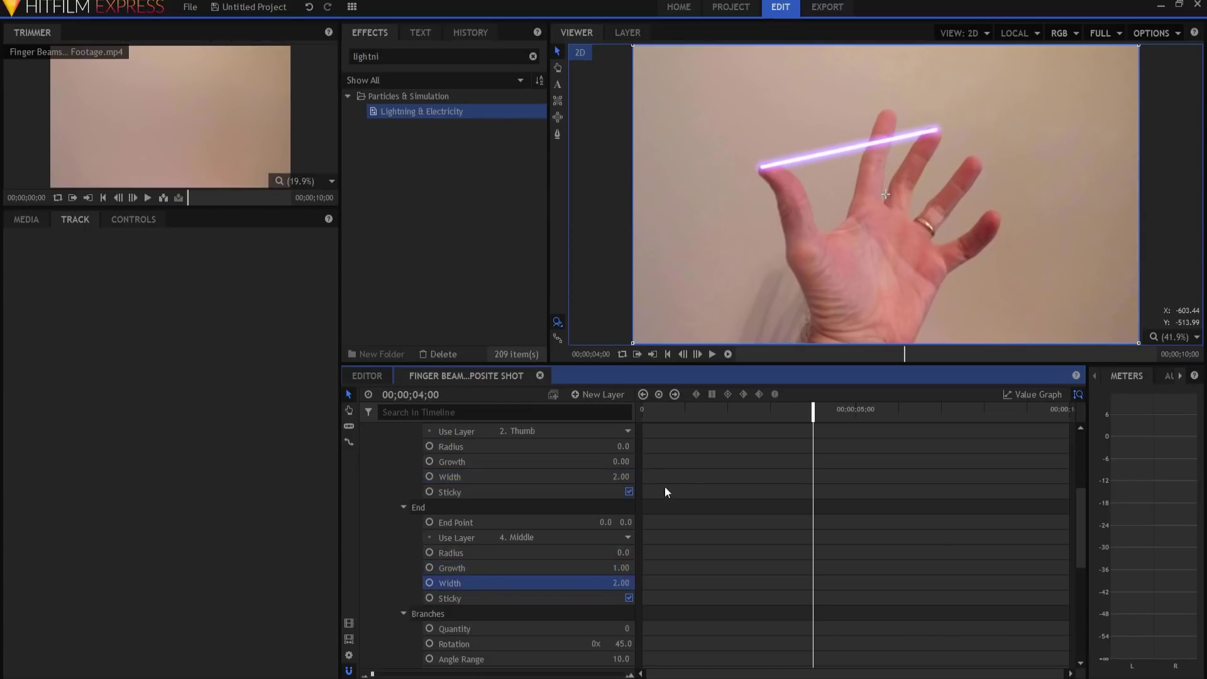
Step: Scrub End Growth lower to preview the beam shrinking
scroll(504, 540, "up", 3)
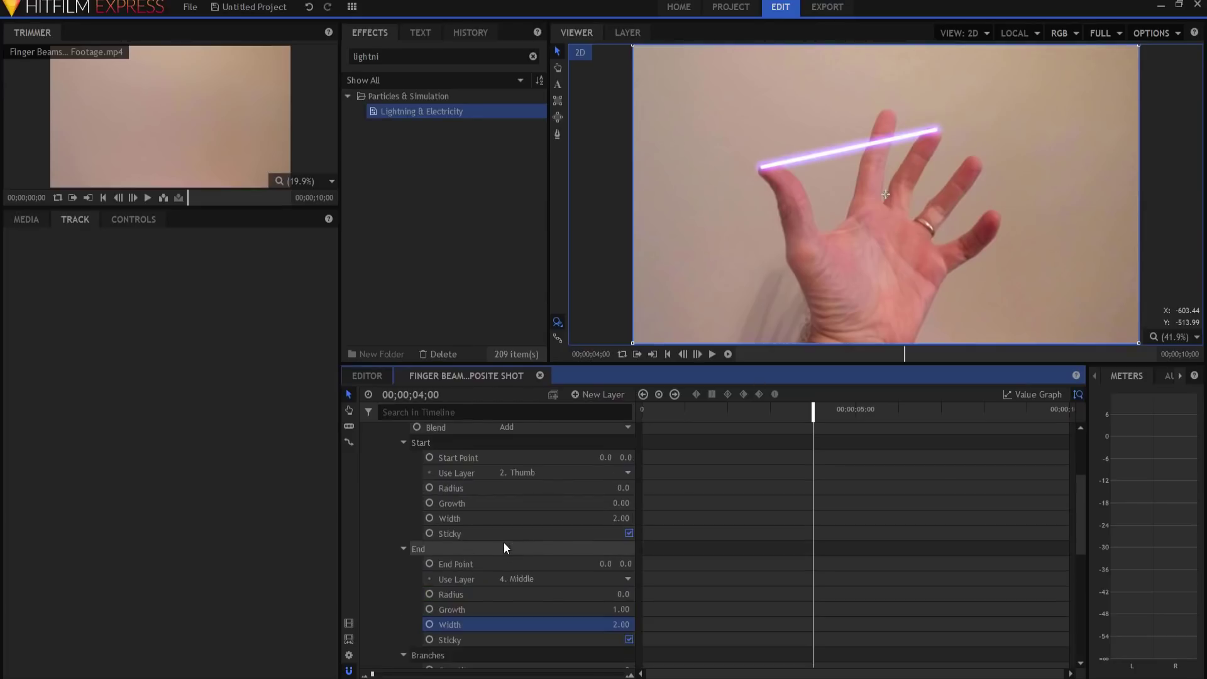
mouse_move(625, 615)
left_mouse_down()
mouse_move(594, 615)
mouse_move(625, 614)
left_mouse_up()
scroll(776, 444, "up", 5)
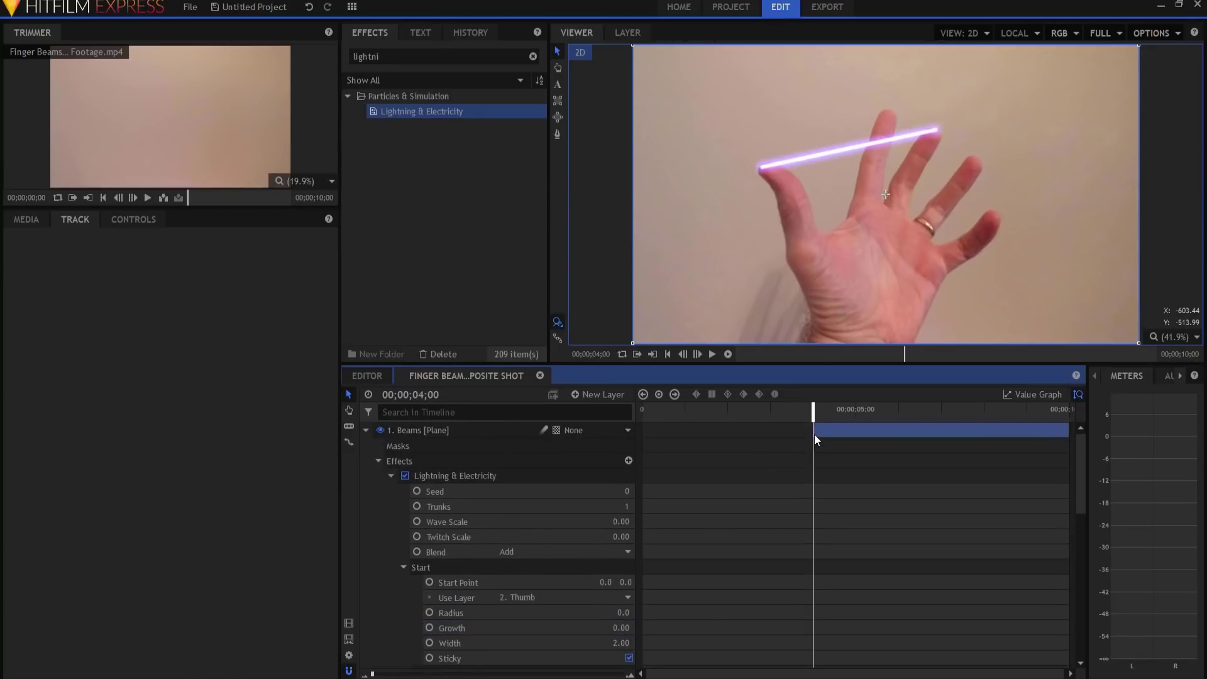
scroll(814, 434, "down", 5)
Step: Keyframe End Growth at 0.00 at 04;00 and 1.00 at 04;10
left_click_drag(620, 556, 585, 555)
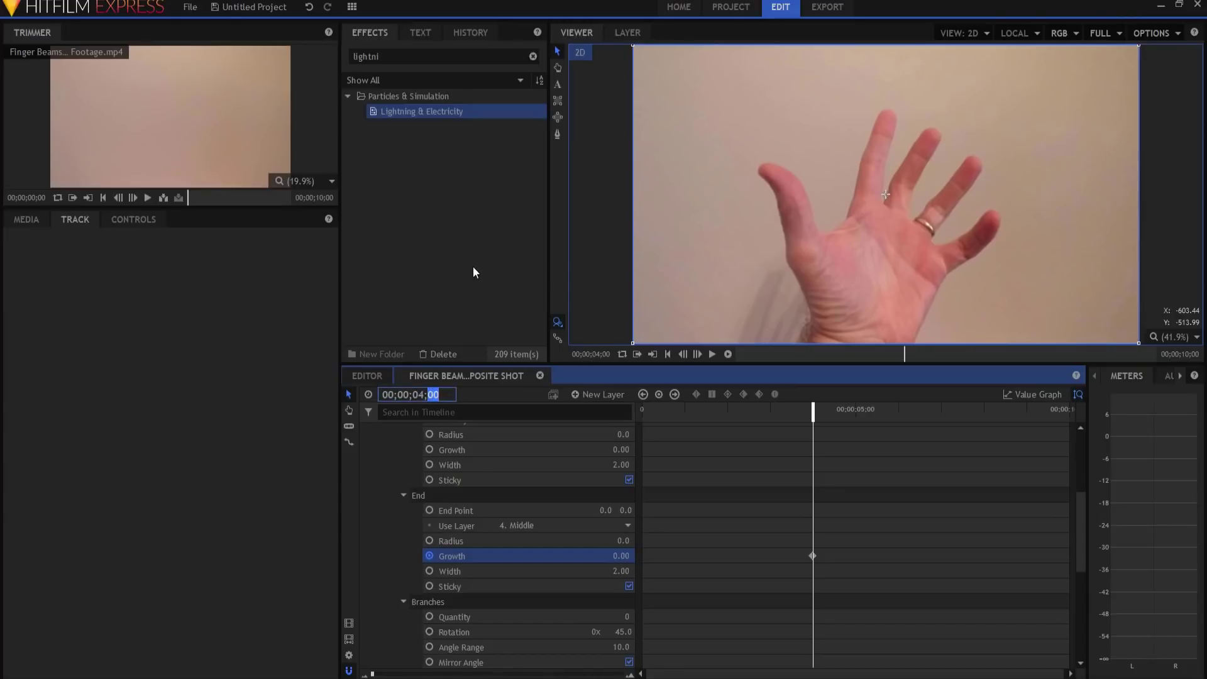
key("Right")
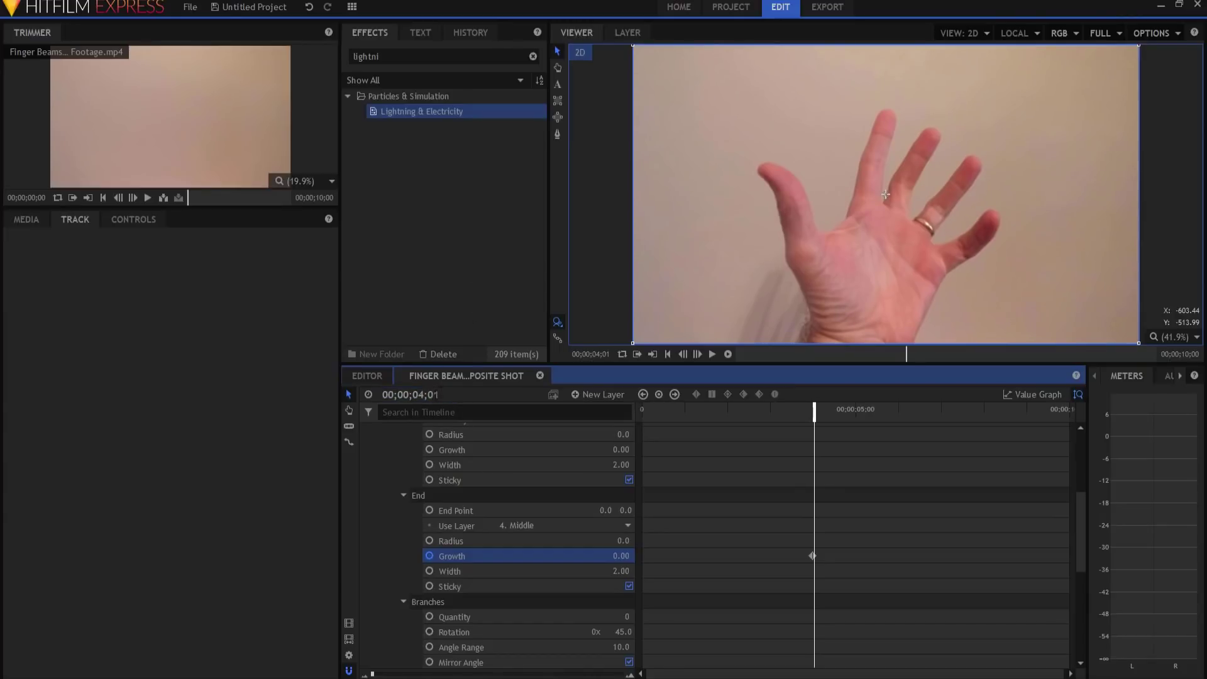
left_click(428, 394)
type("10")
key("Return")
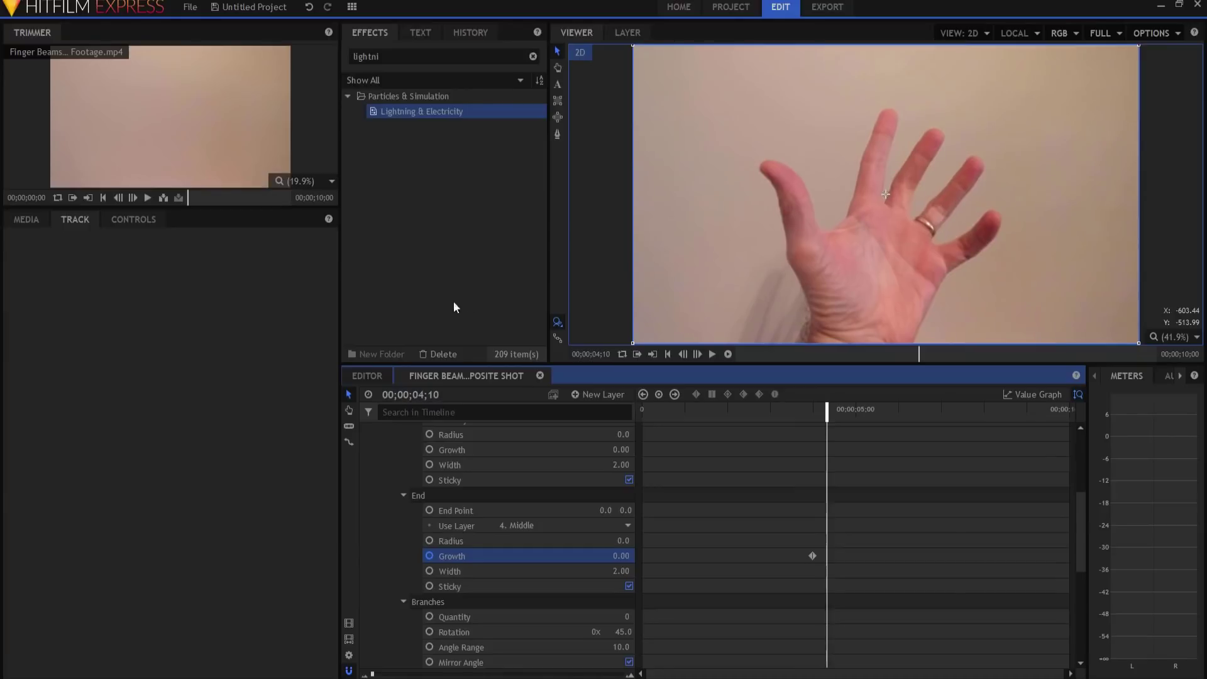
left_click_drag(624, 555, 654, 555)
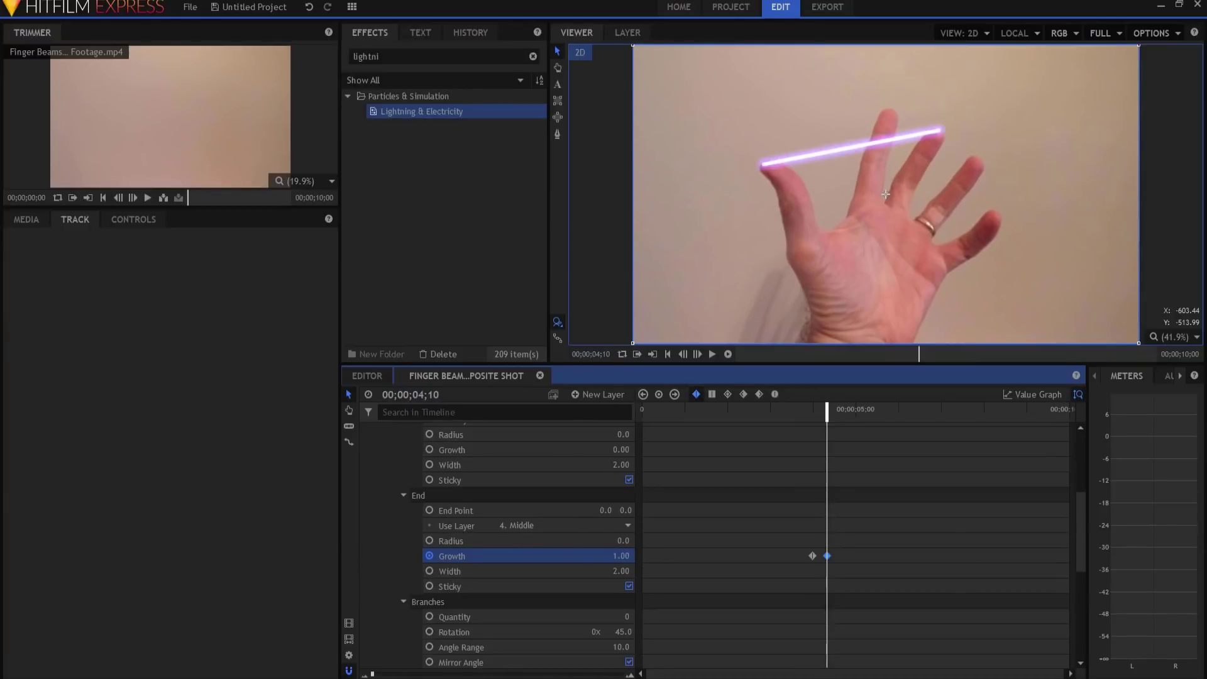
left_click_drag(786, 542, 836, 566)
Step: Play back from 03;14 to watch the beam grow between fingertips
left_click(790, 416)
left_click(712, 353)
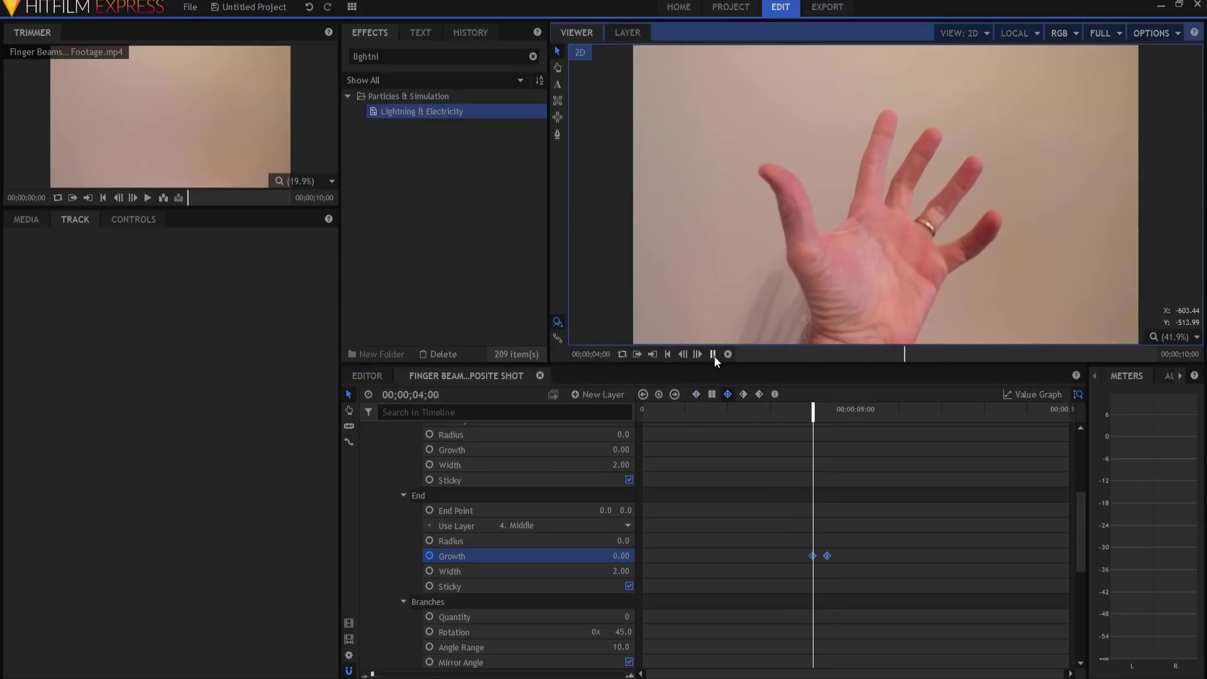
left_click(712, 354)
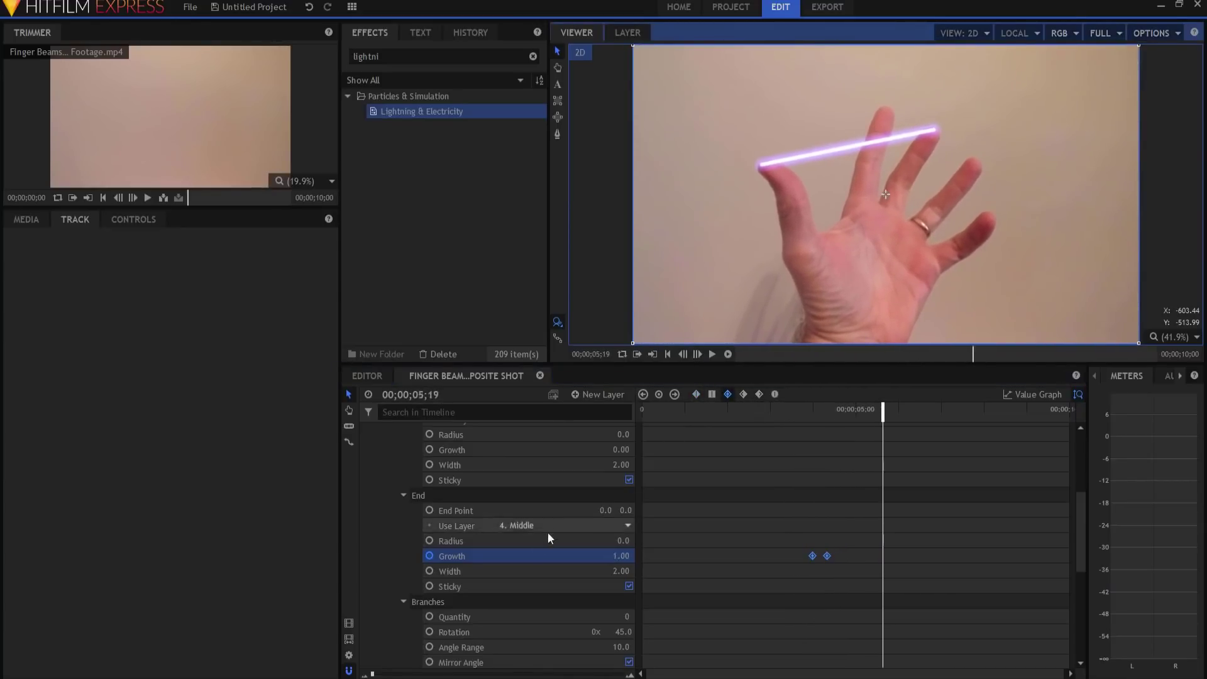
scroll(548, 532, "up", 1)
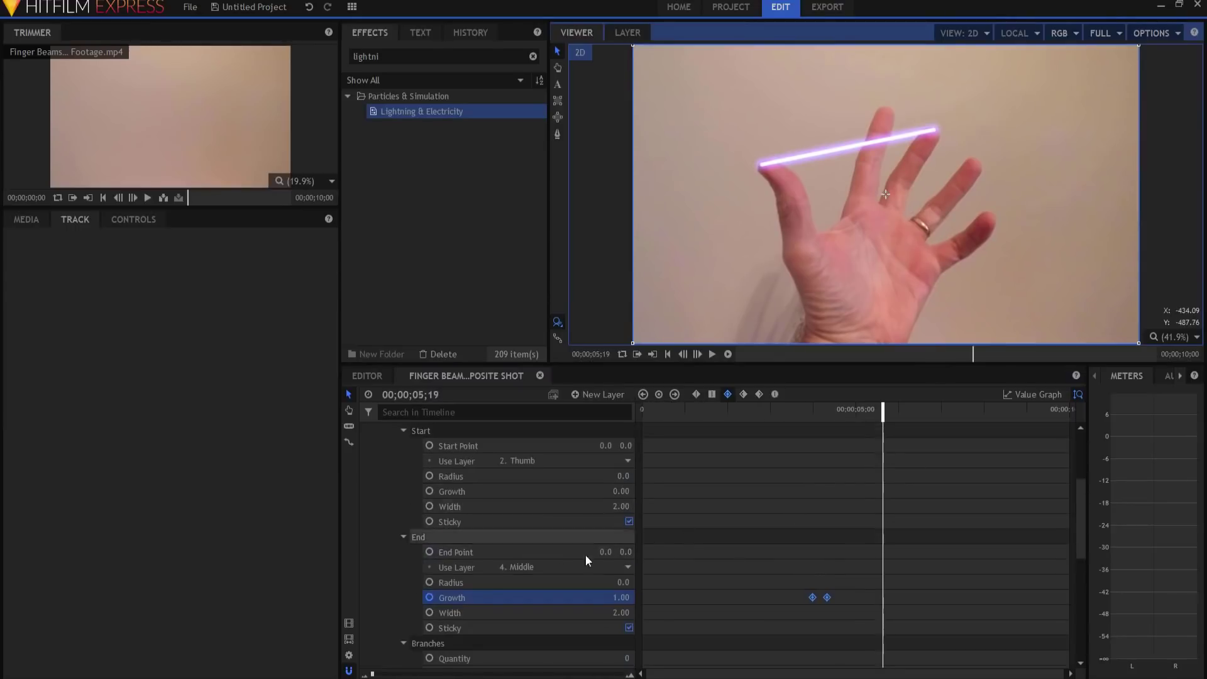
scroll(503, 545, "up", 4)
Step: Duplicate the Lightning & Electricity effect and set its Start Use Layer to 4. Middle
left_click(391, 464)
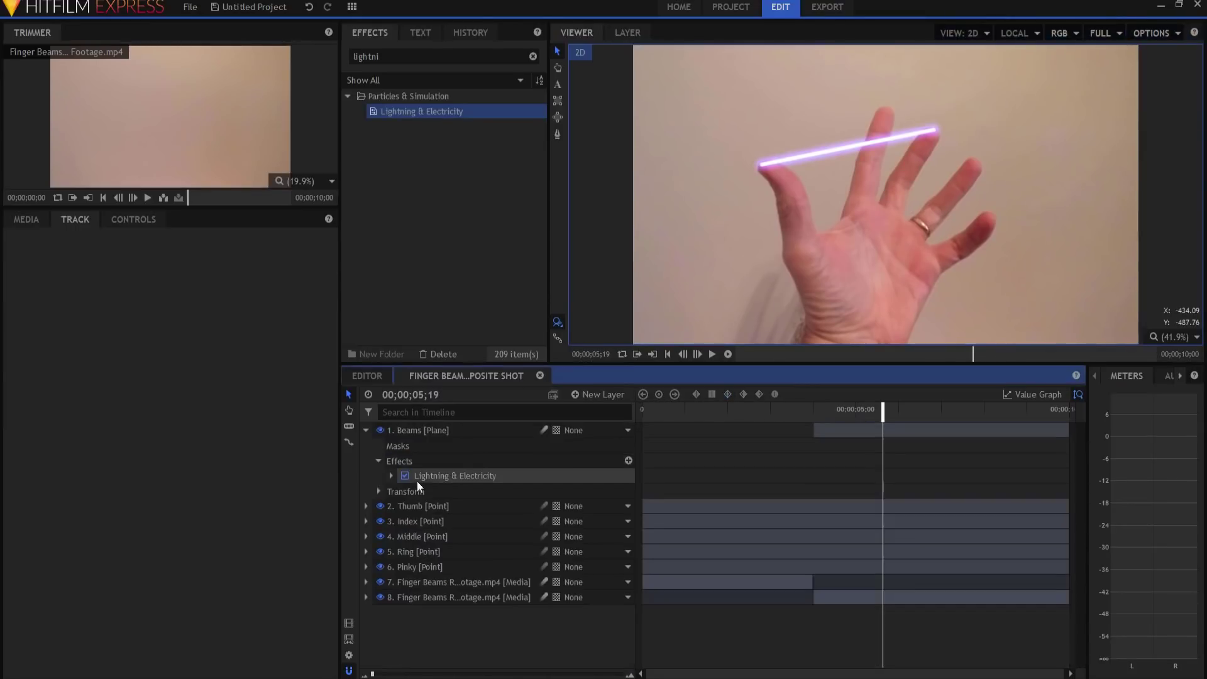
right_click(432, 476)
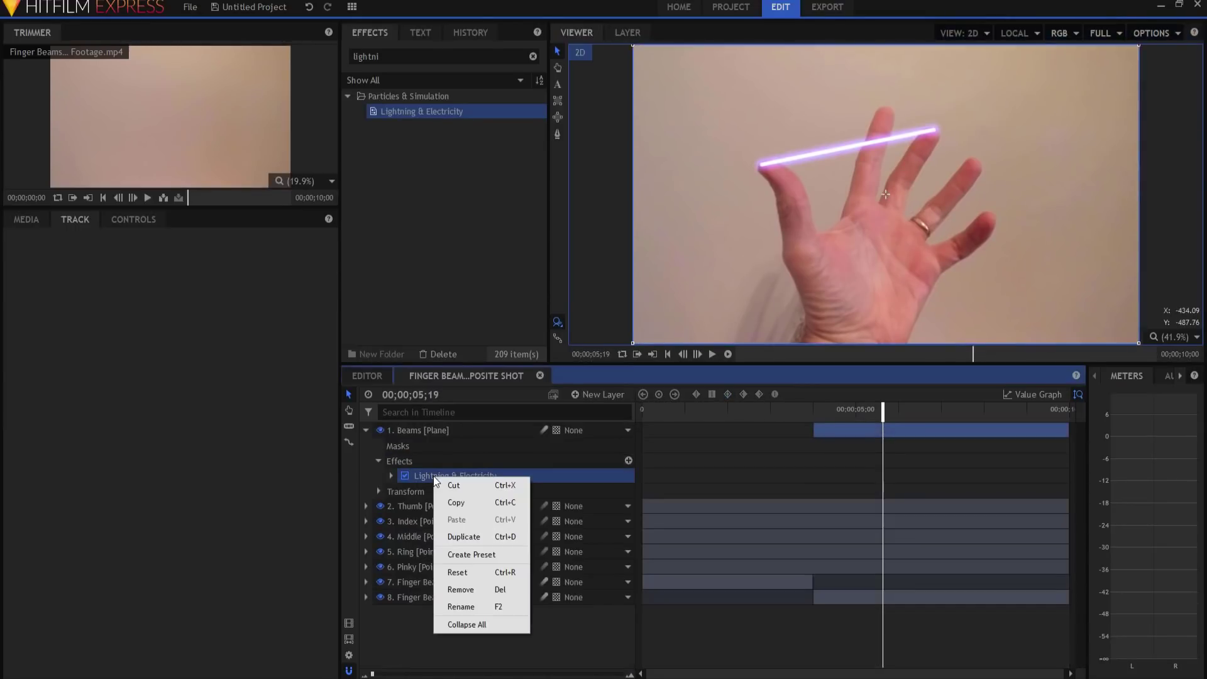
left_click(455, 536)
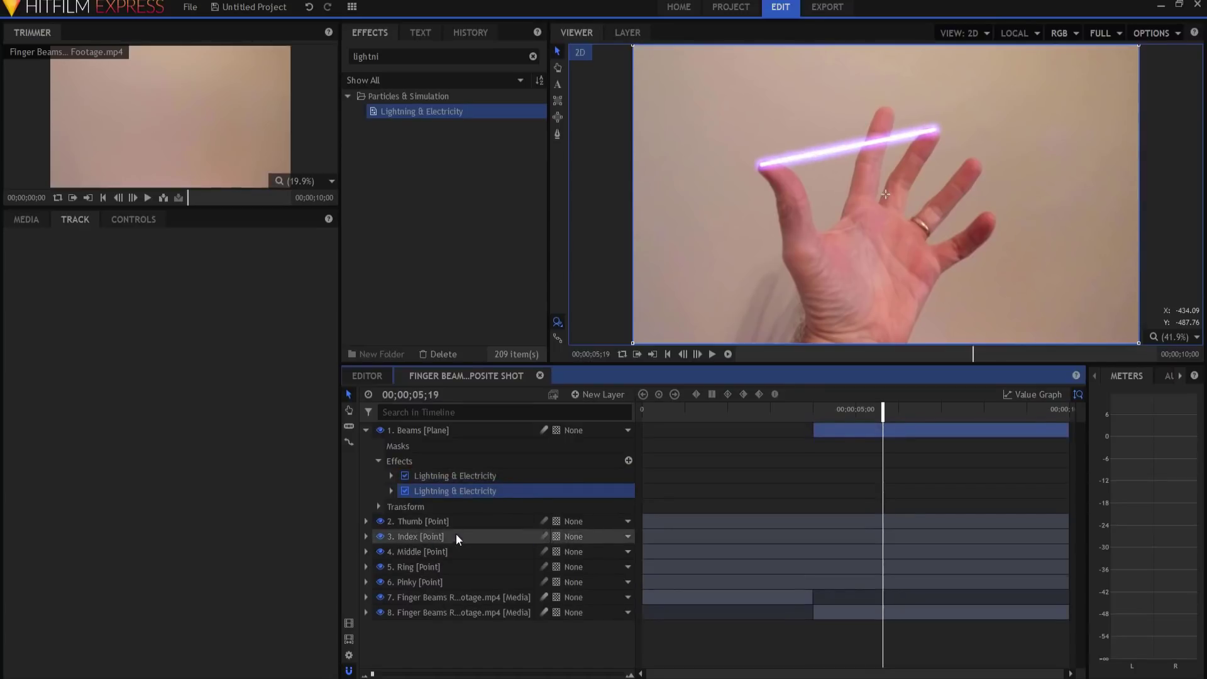
left_click(392, 489)
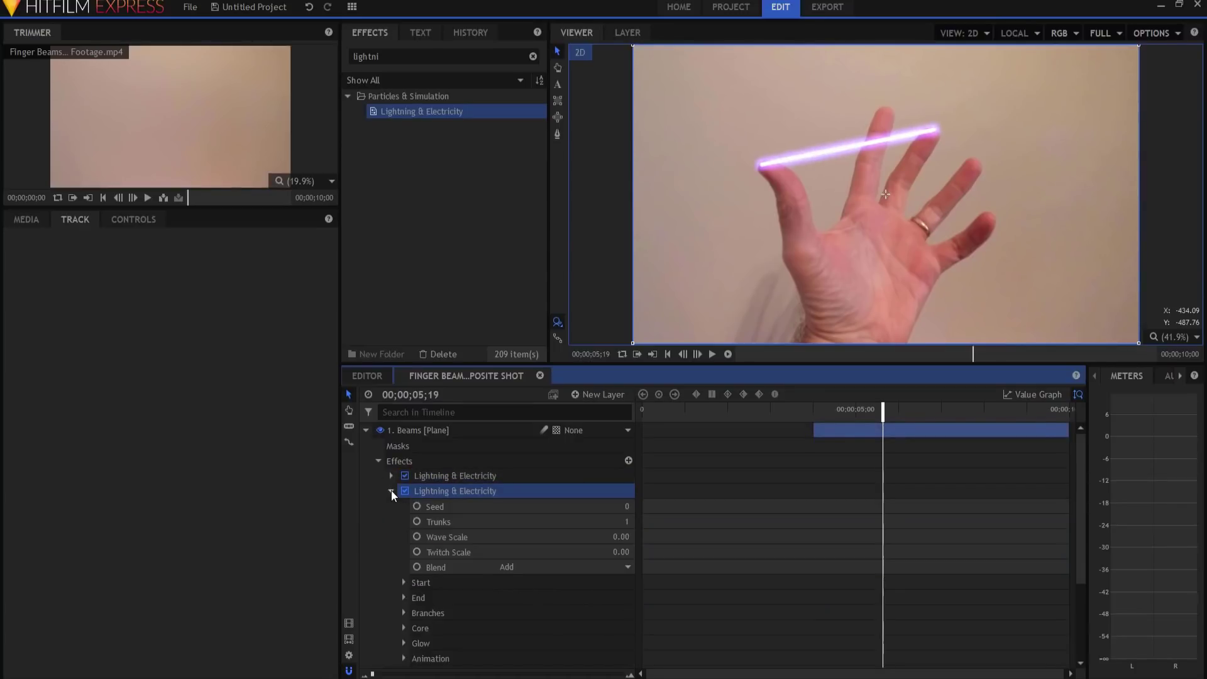
left_click(403, 583)
scroll(477, 577, "down", 1)
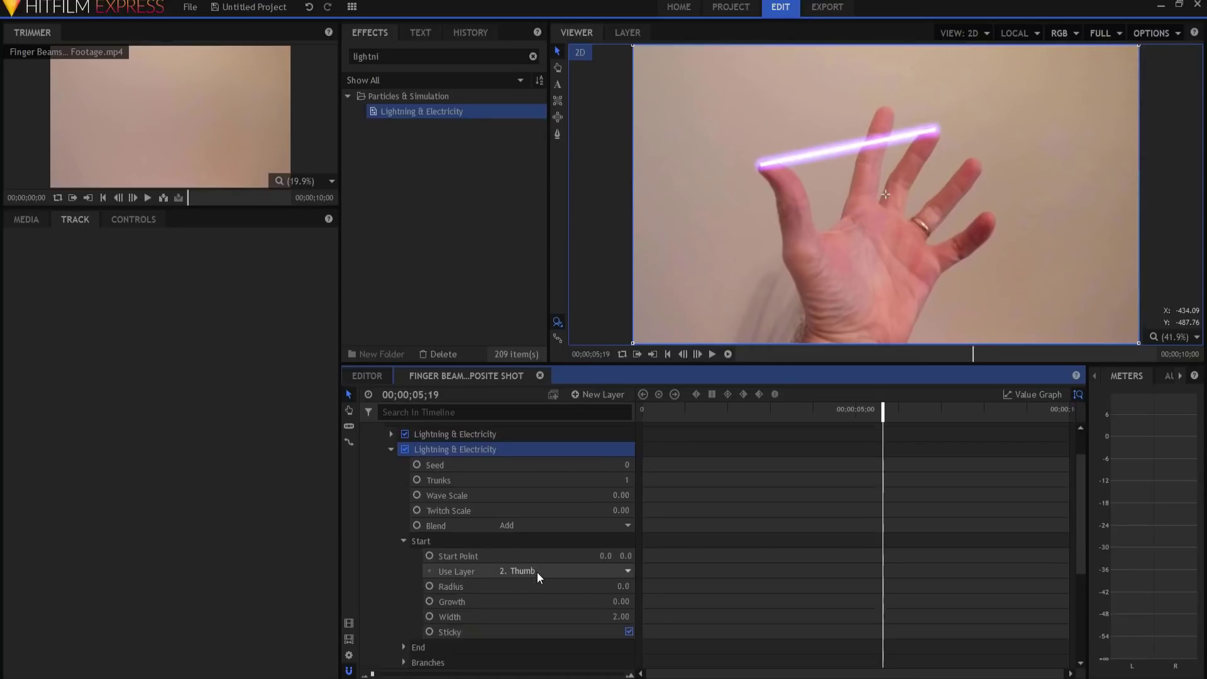
left_click(537, 572)
left_click(537, 629)
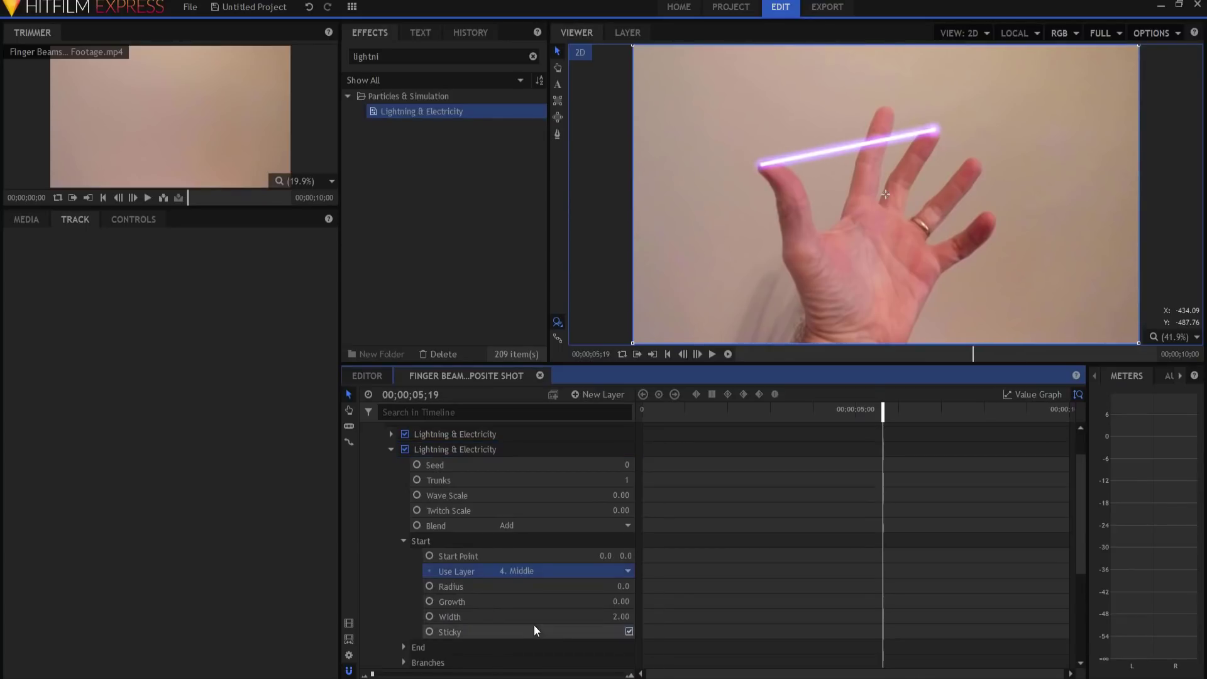
Step: Set the duplicate's End Use Layer to 6. Pinky, then paste further lightning copies
left_click(404, 542)
left_click(405, 556)
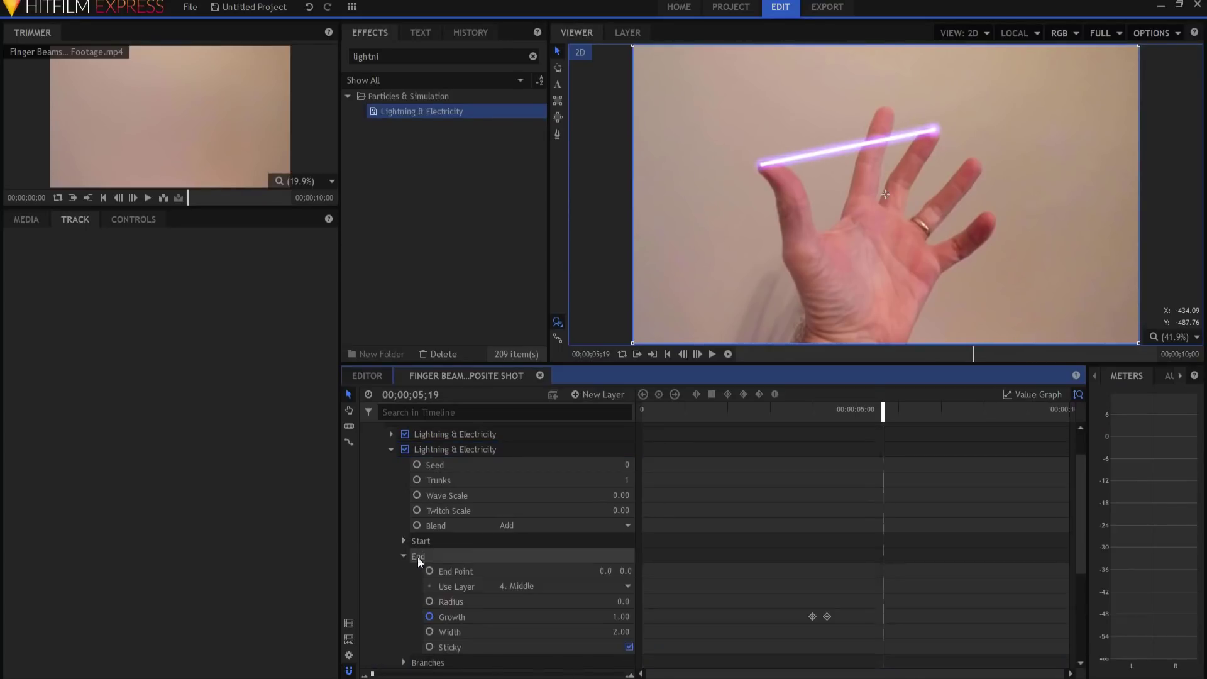
left_click(547, 587)
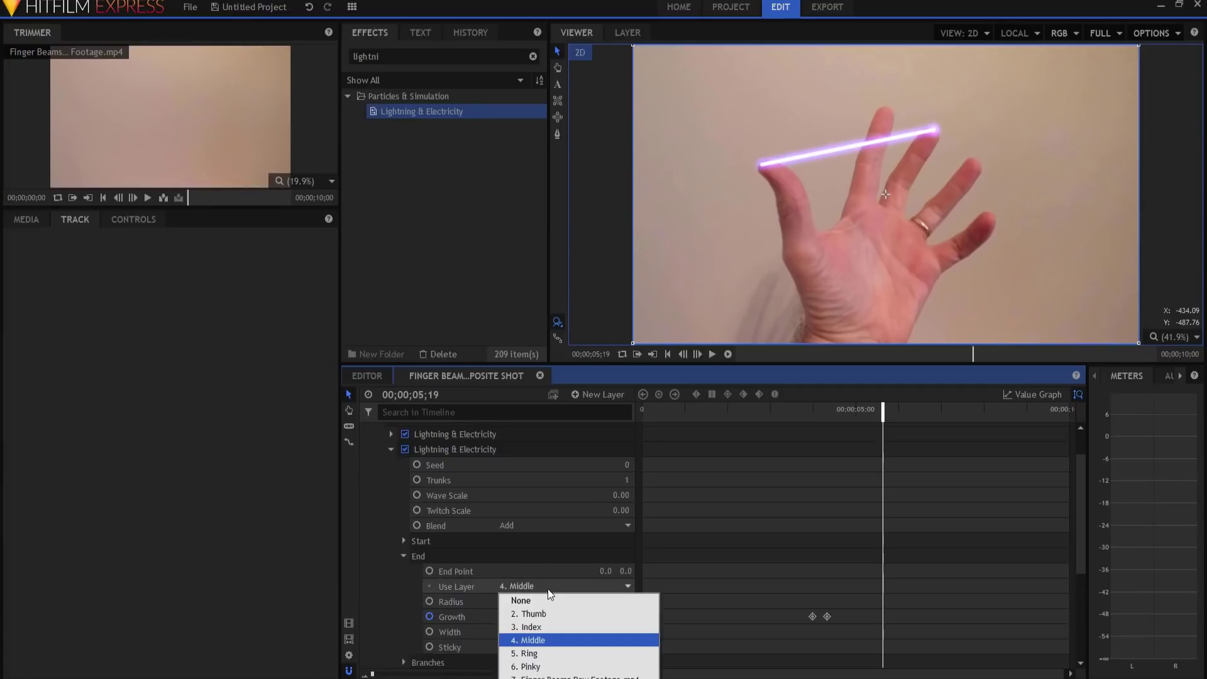
left_click(536, 667)
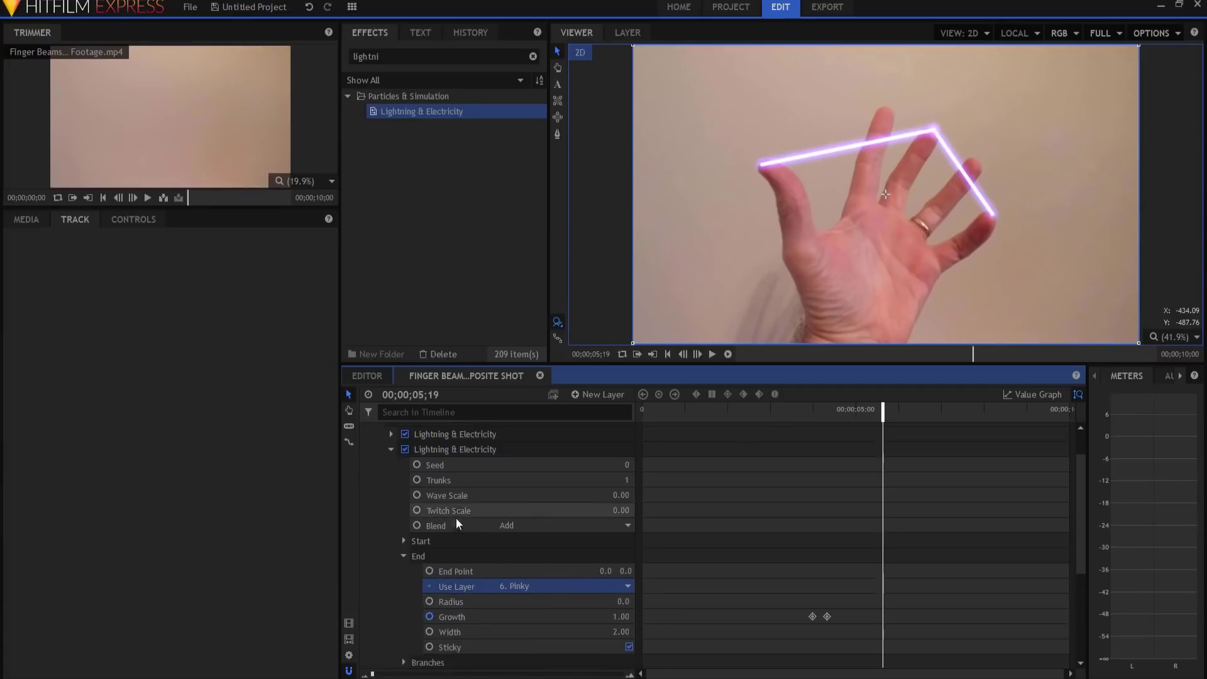
left_click(390, 450)
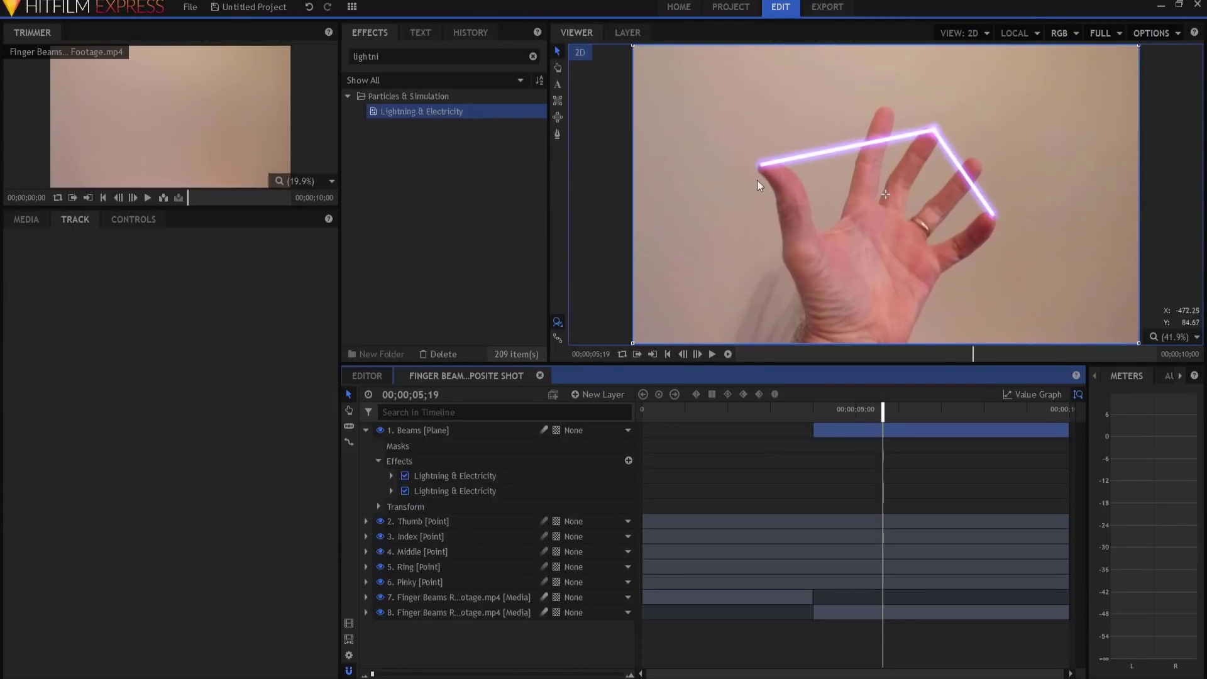
left_click(439, 503)
key("ctrl+v")
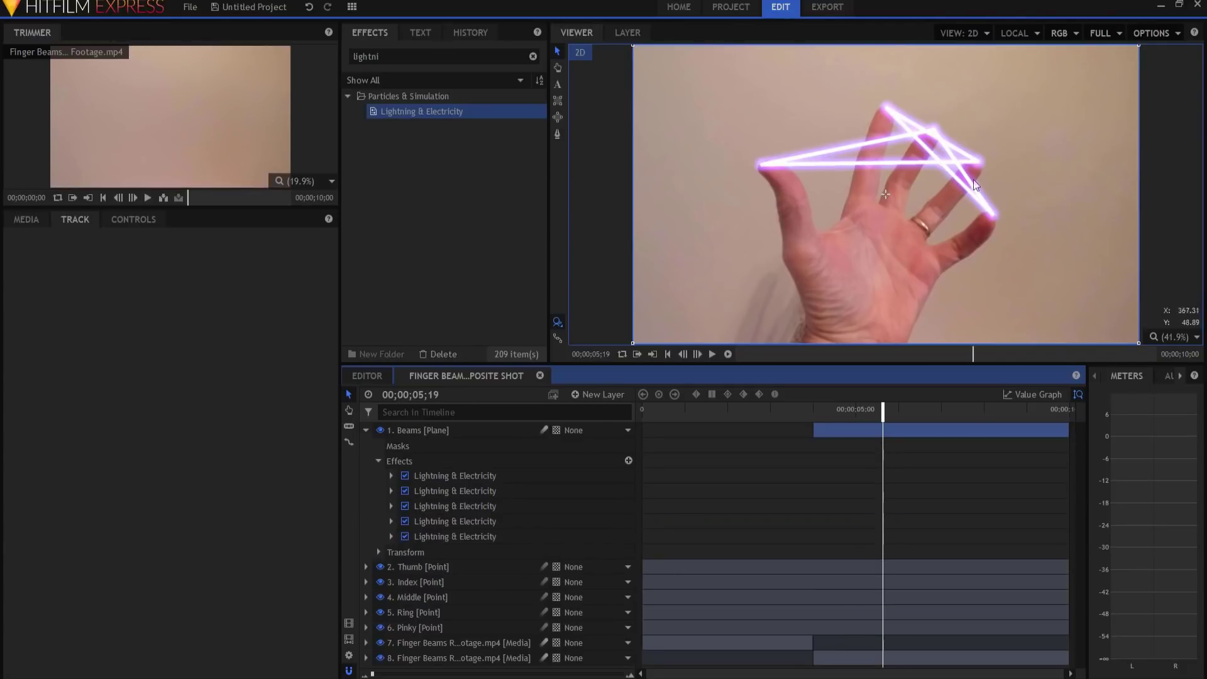
Step: Preview the star beams growing from 03;27 to 04;09, then collapse the Beams layer
left_click(809, 410)
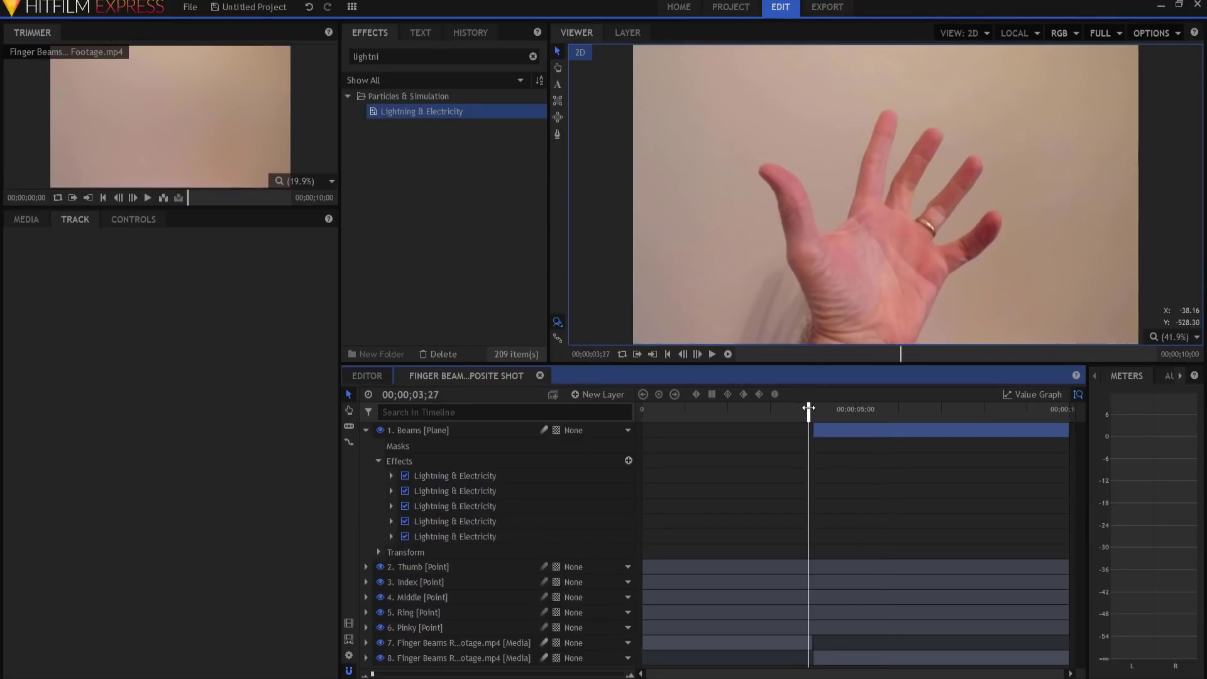
left_click(711, 353)
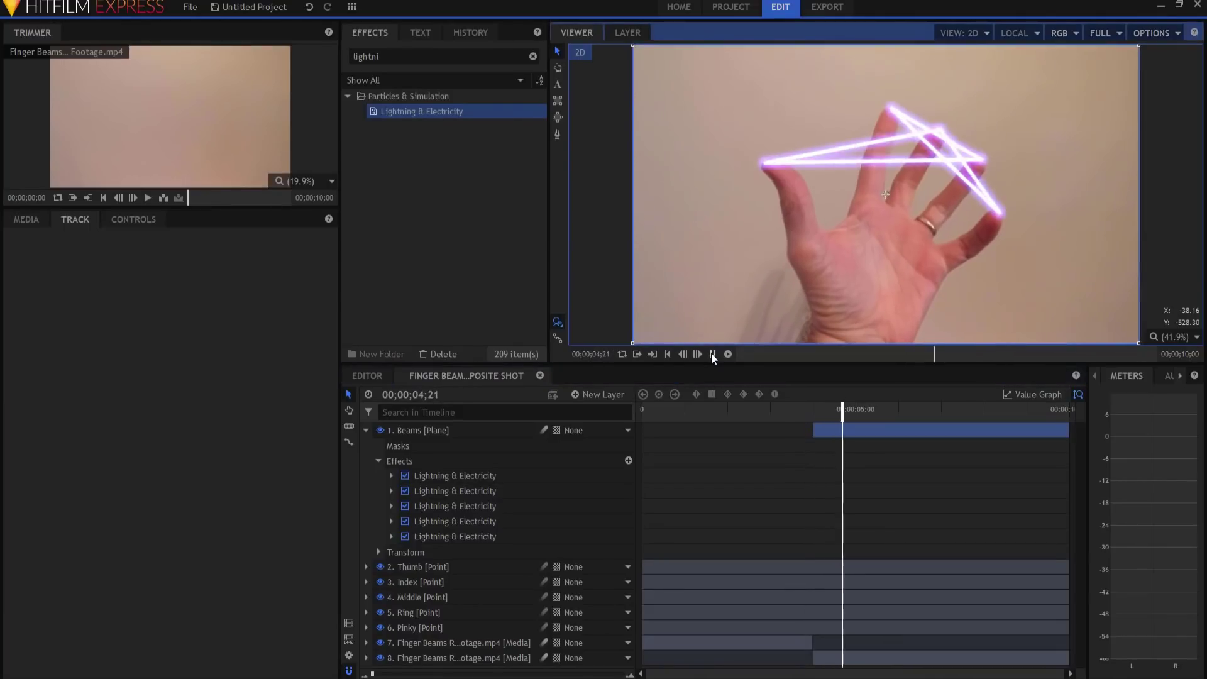
left_click(812, 409)
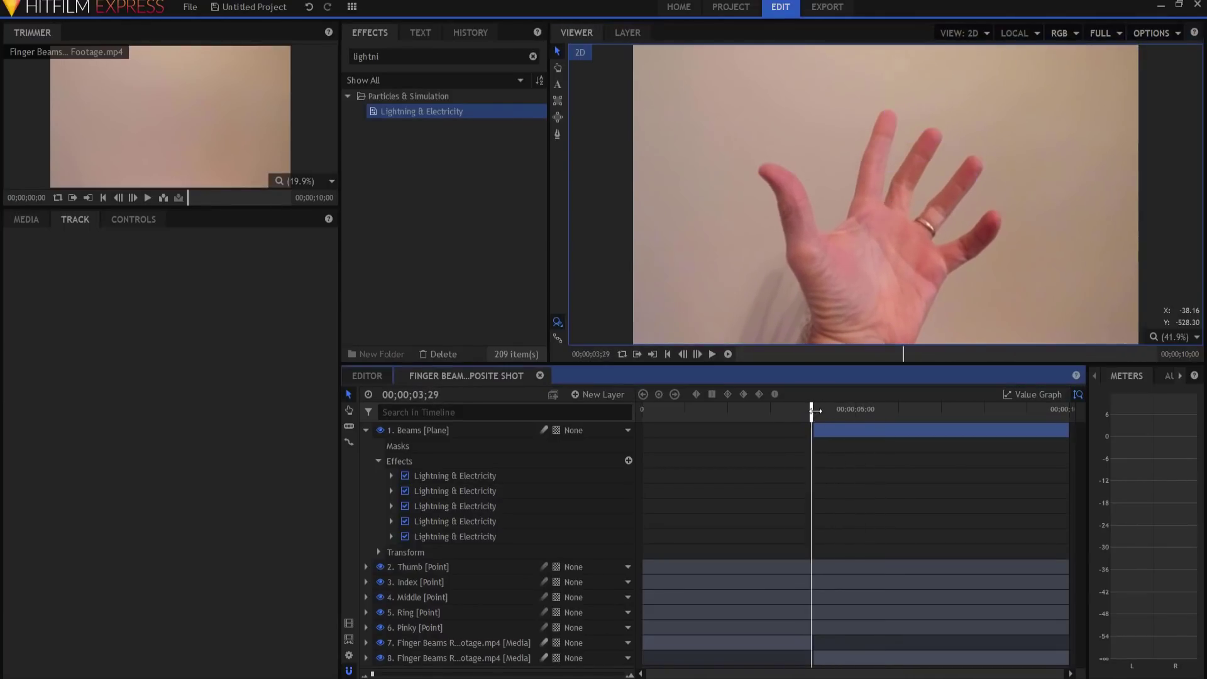
left_click_drag(813, 410, 839, 407)
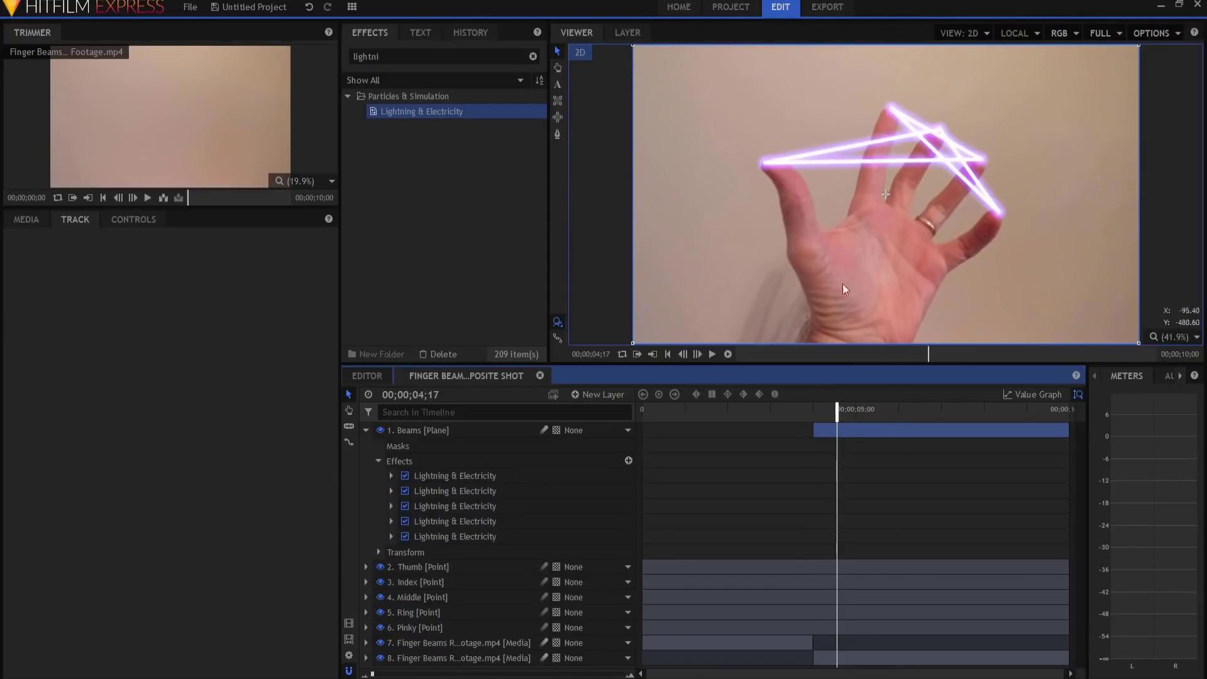
left_click(365, 430)
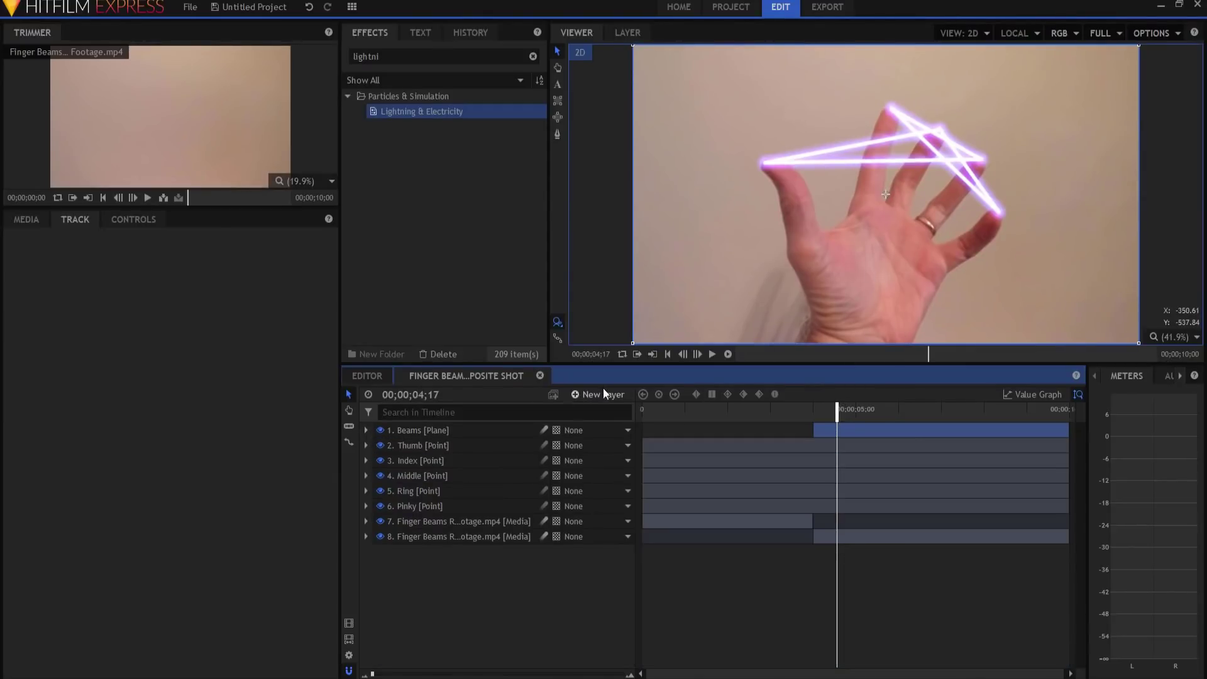
left_click(25, 219)
Step: Add another plane layer to the composite and rename it 'Flares'
left_click_drag(85, 319, 439, 430)
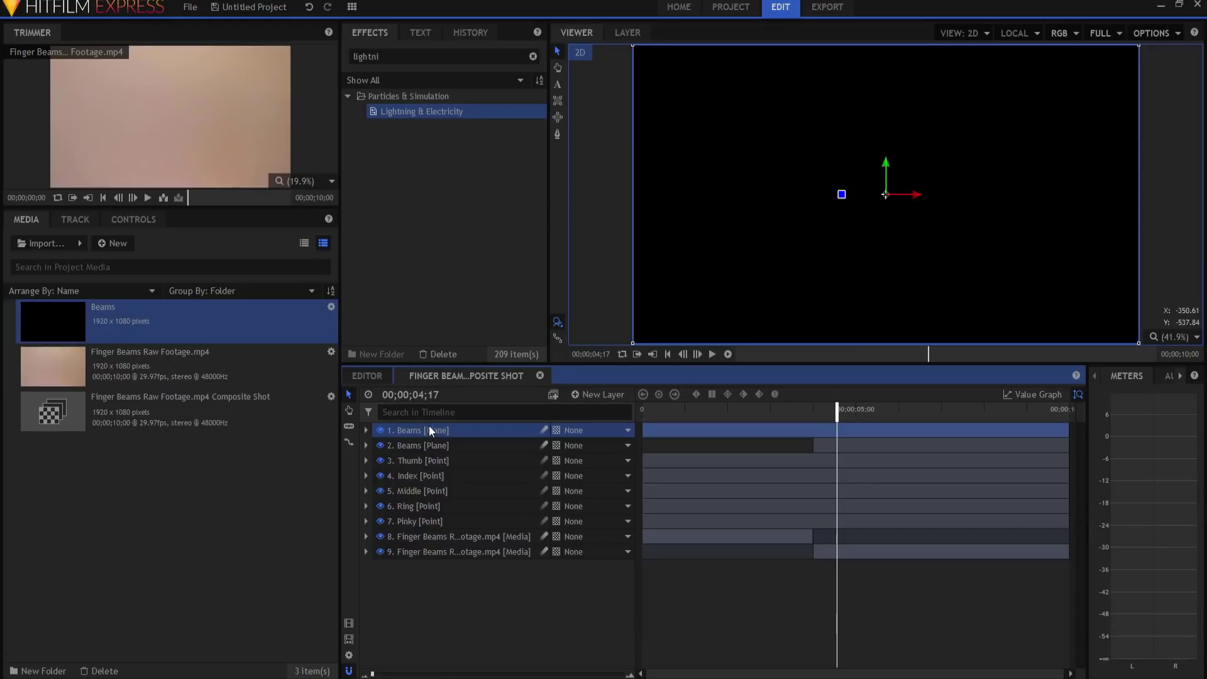
double_click(429, 429)
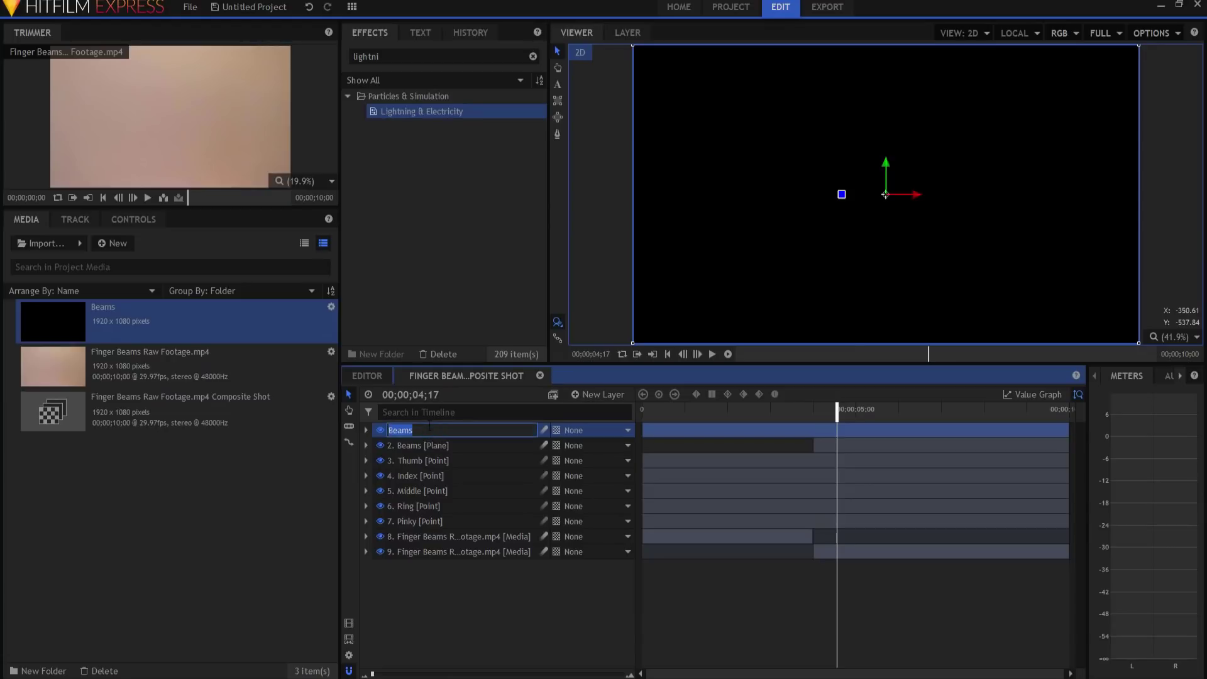
type("Flares")
key("Return")
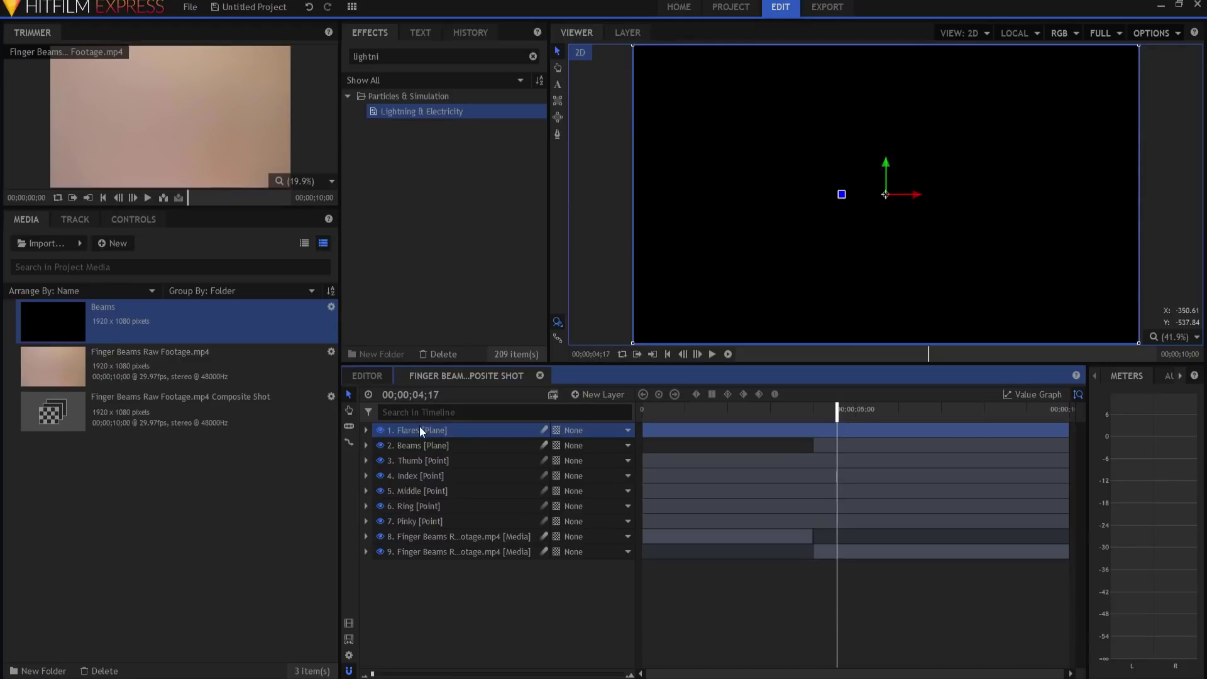
Step: Set the Flares layer's blend mode to Add
right_click(420, 426)
mouse_move(519, 103)
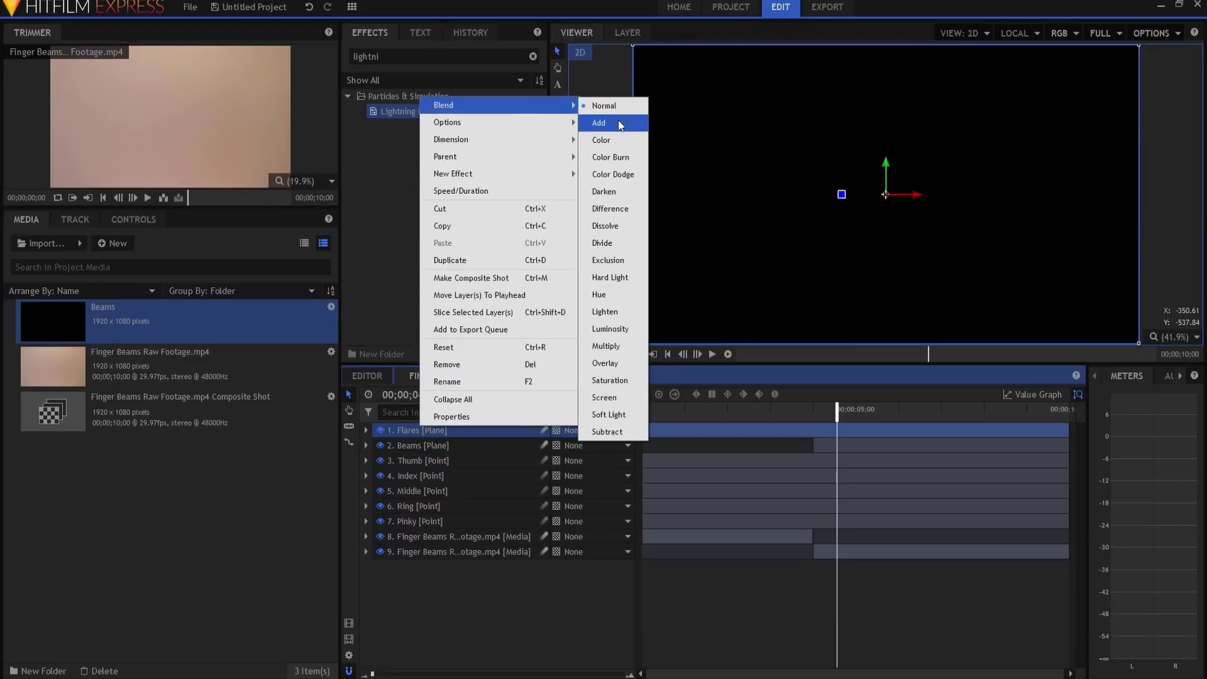
left_click(621, 123)
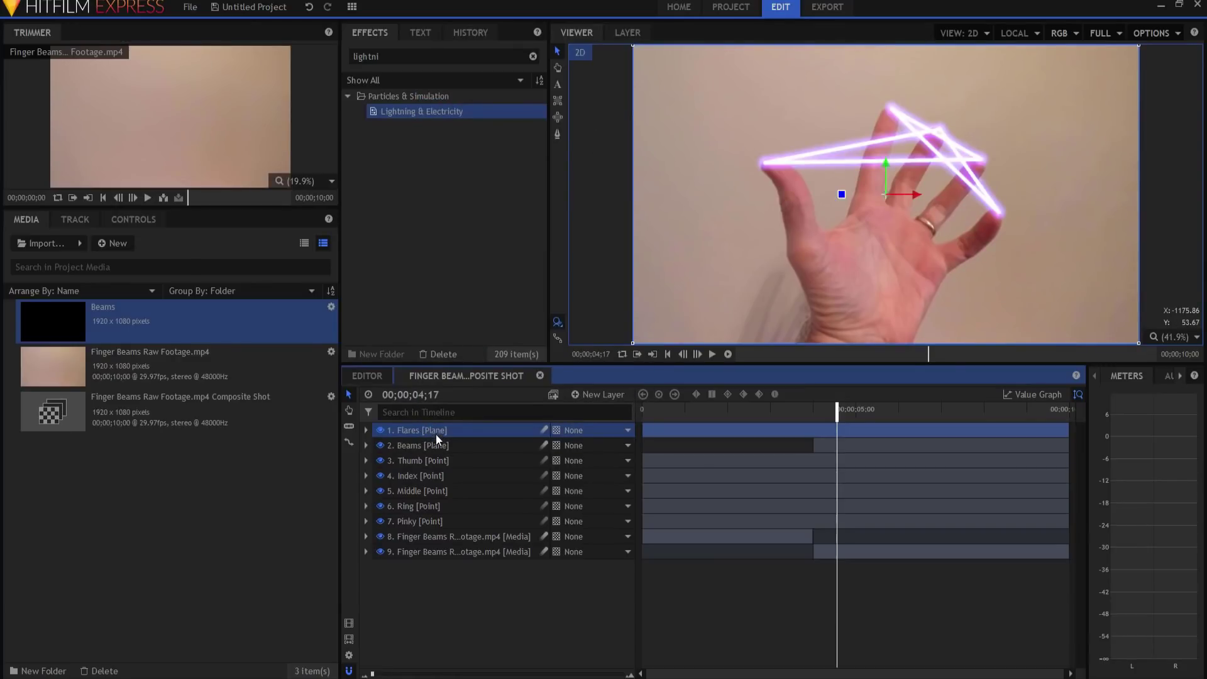
left_click(396, 57)
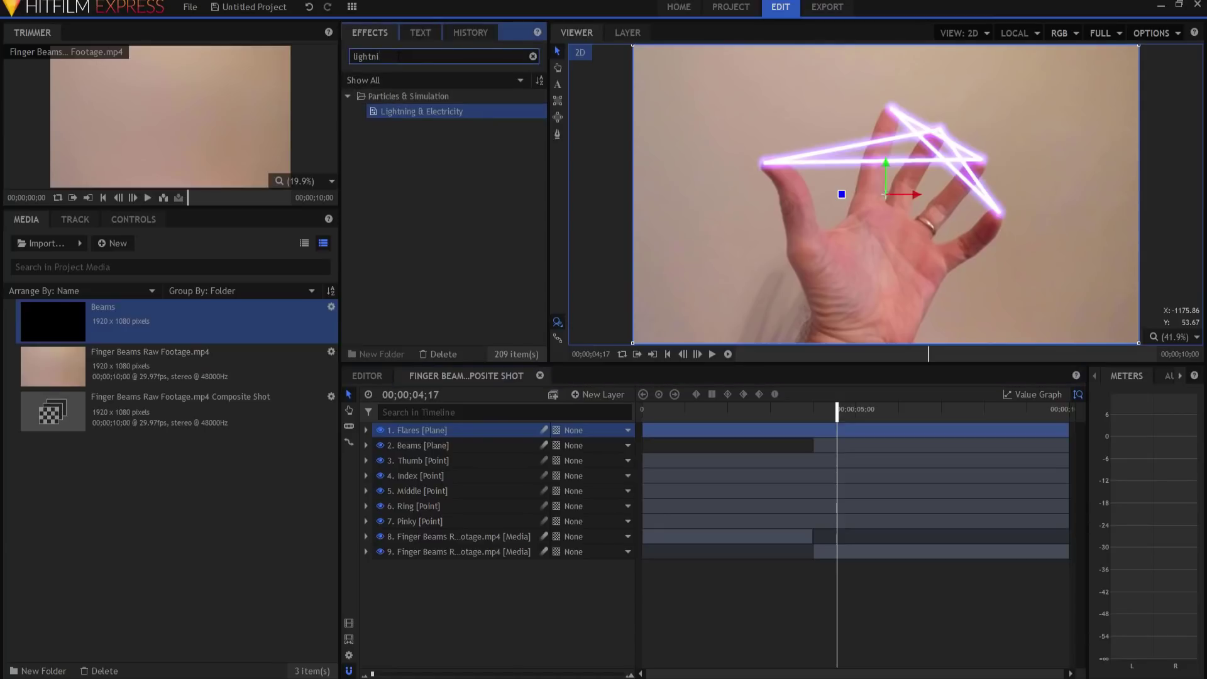
Step: Apply Light Flares to the Flares layer and move the playhead to 00;00;04;00
key("BackSpace")
key("BackSpace")
left_click_drag(410, 266, 428, 430)
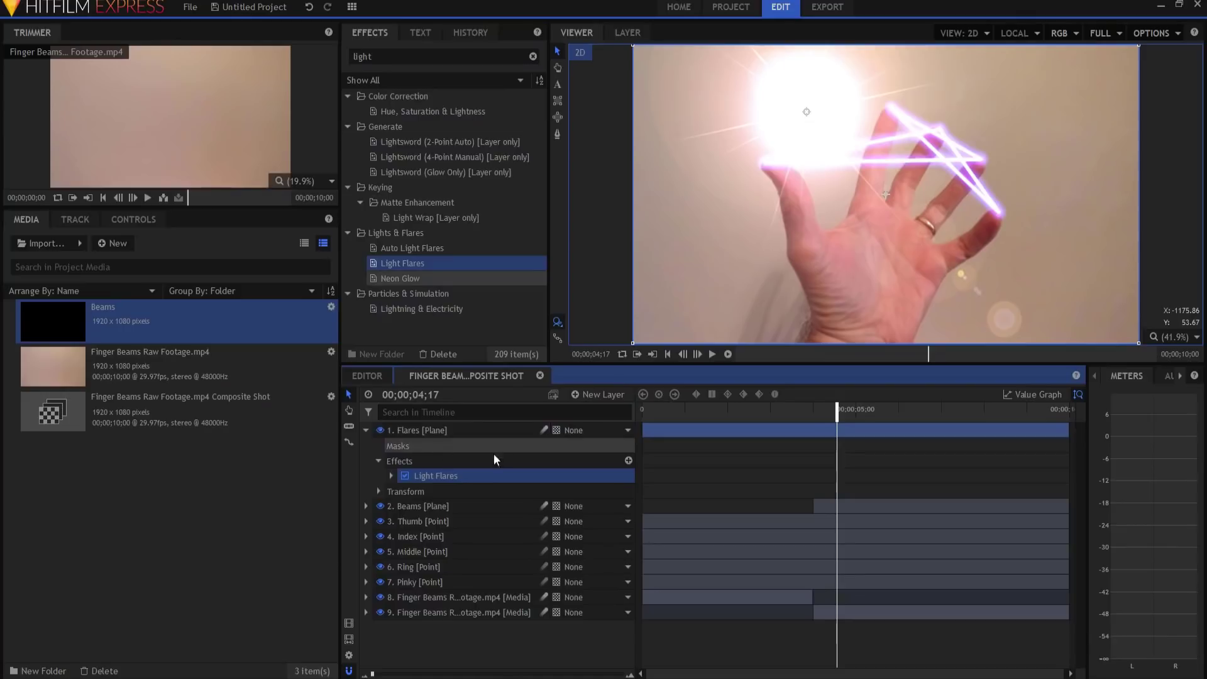
left_click_drag(429, 395, 455, 396)
type("00")
key("Return")
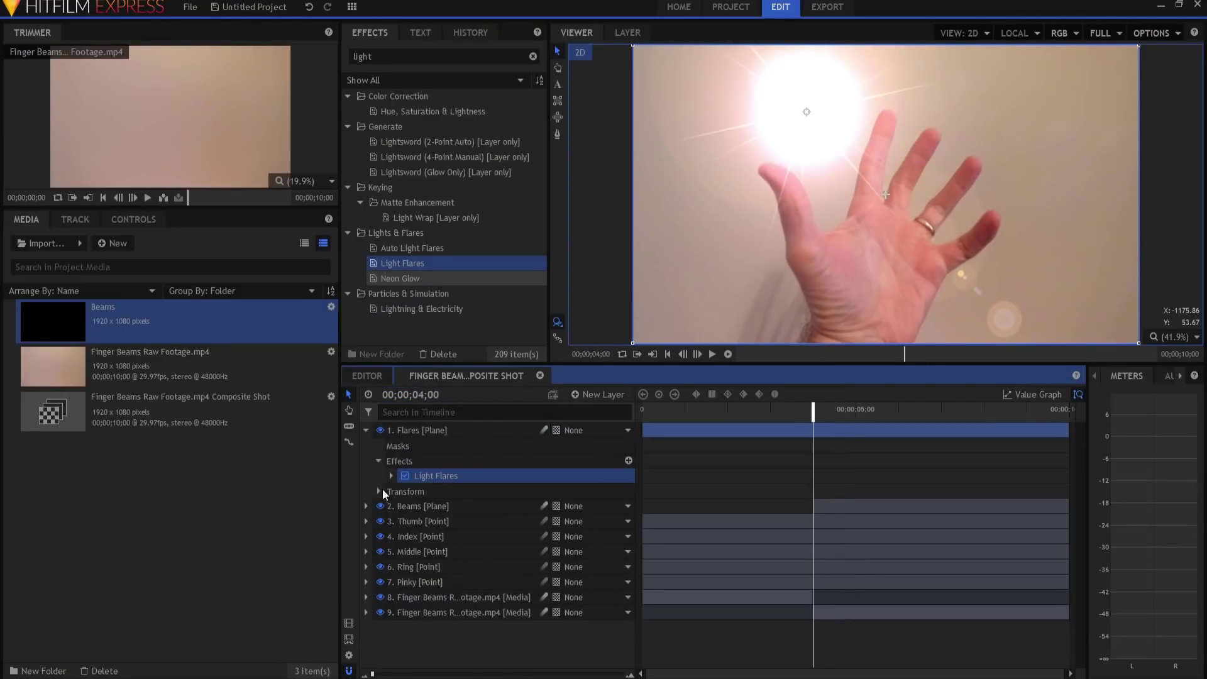
Step: Set the flare's Hotspot Center to 0,0 and Use Layer to 3. Thumb
left_click(393, 475)
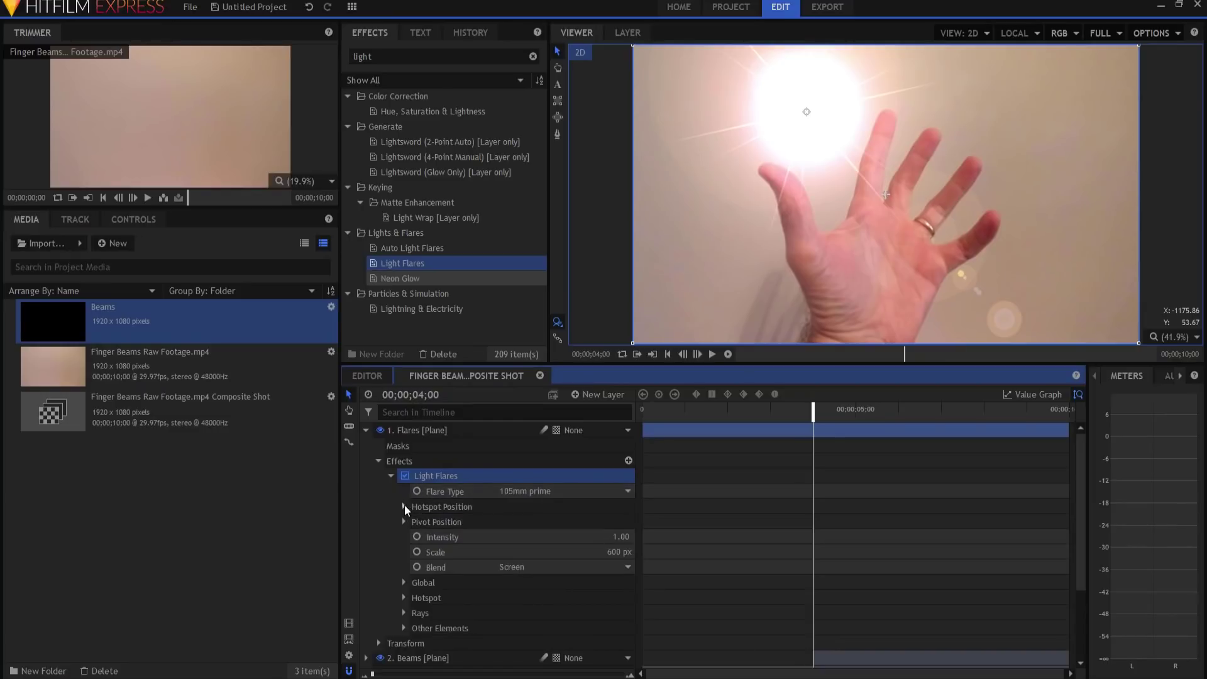
left_click(405, 506)
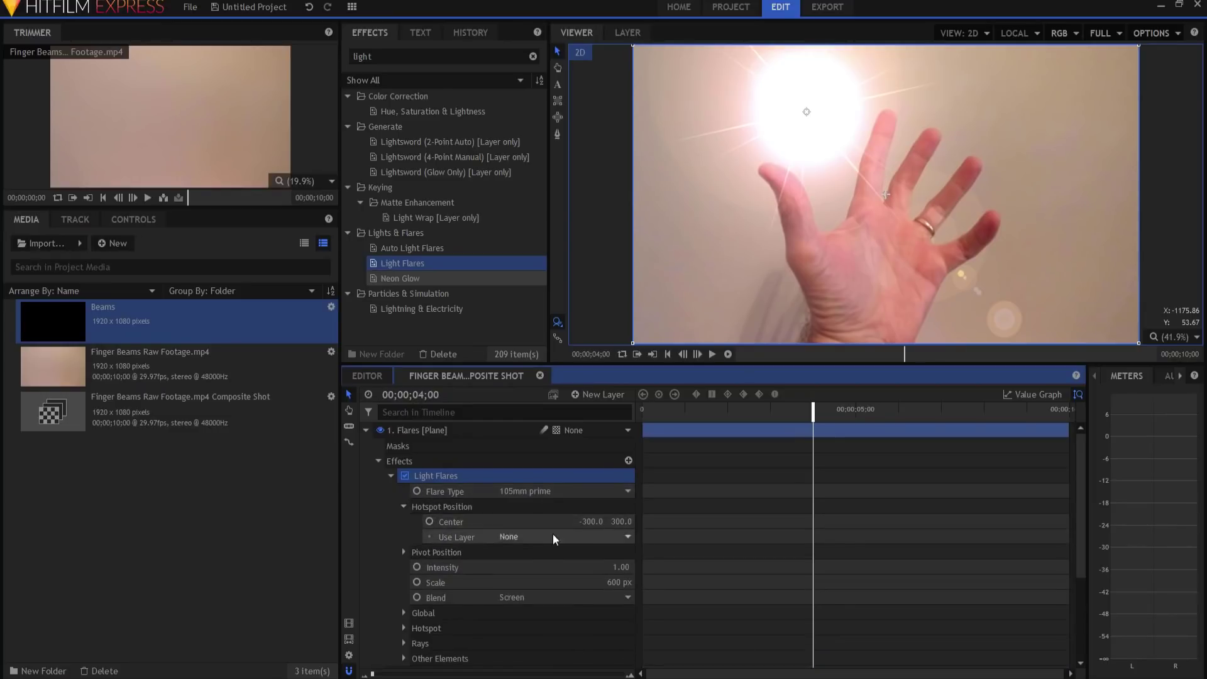
left_click(591, 521)
type("0")
key("Tab")
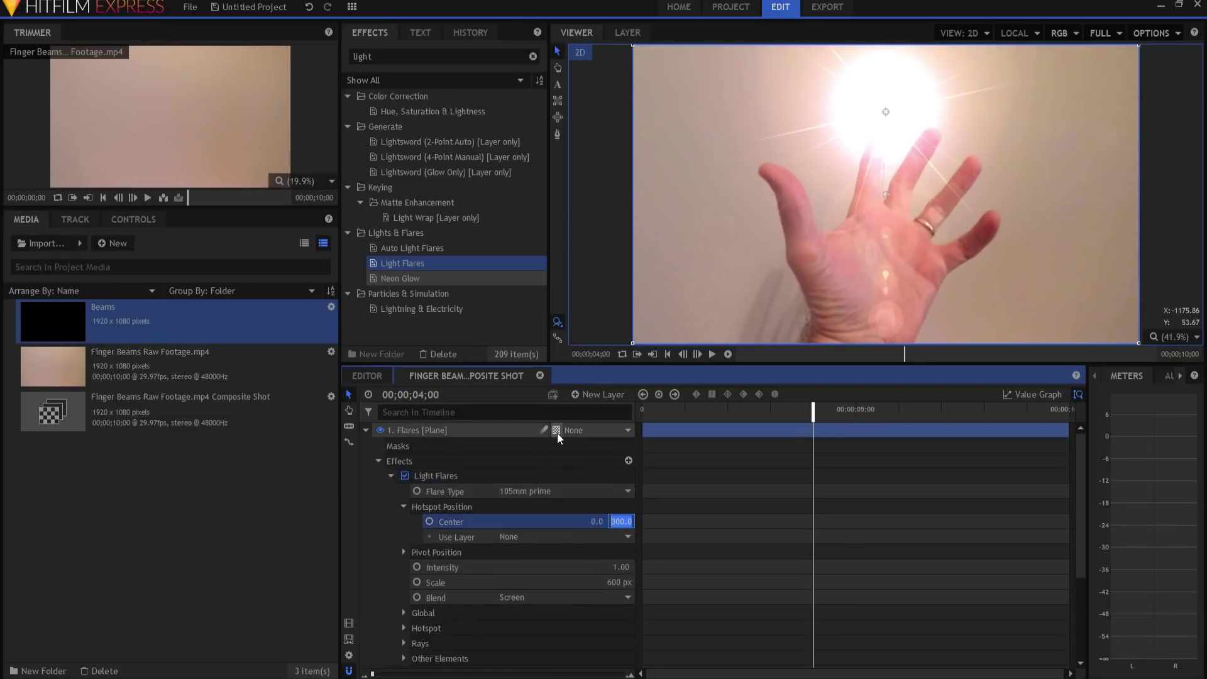
type("0")
key("Return")
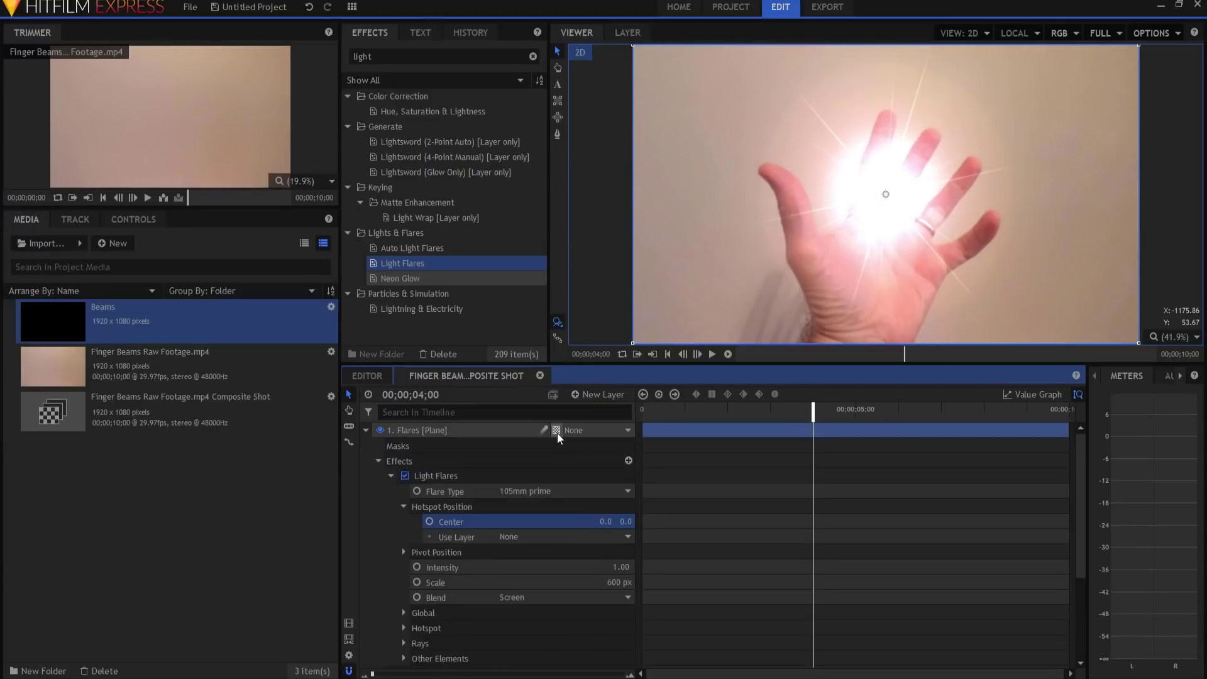
left_click(528, 536)
left_click(534, 579)
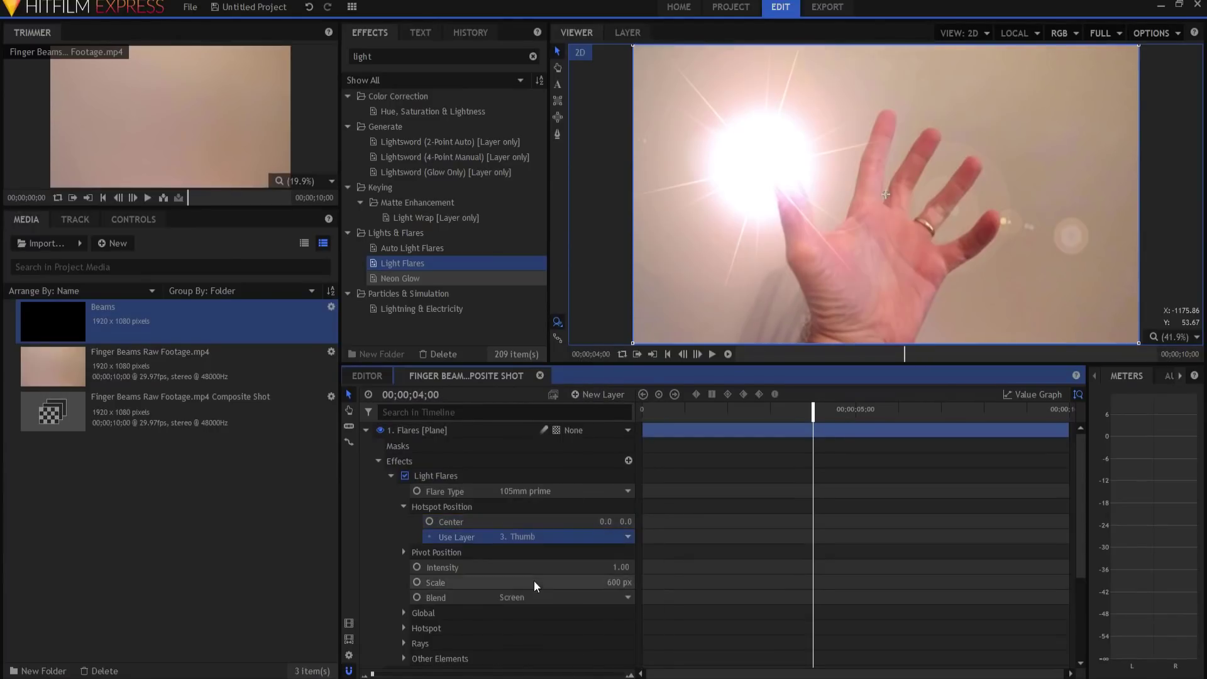
left_click(418, 566)
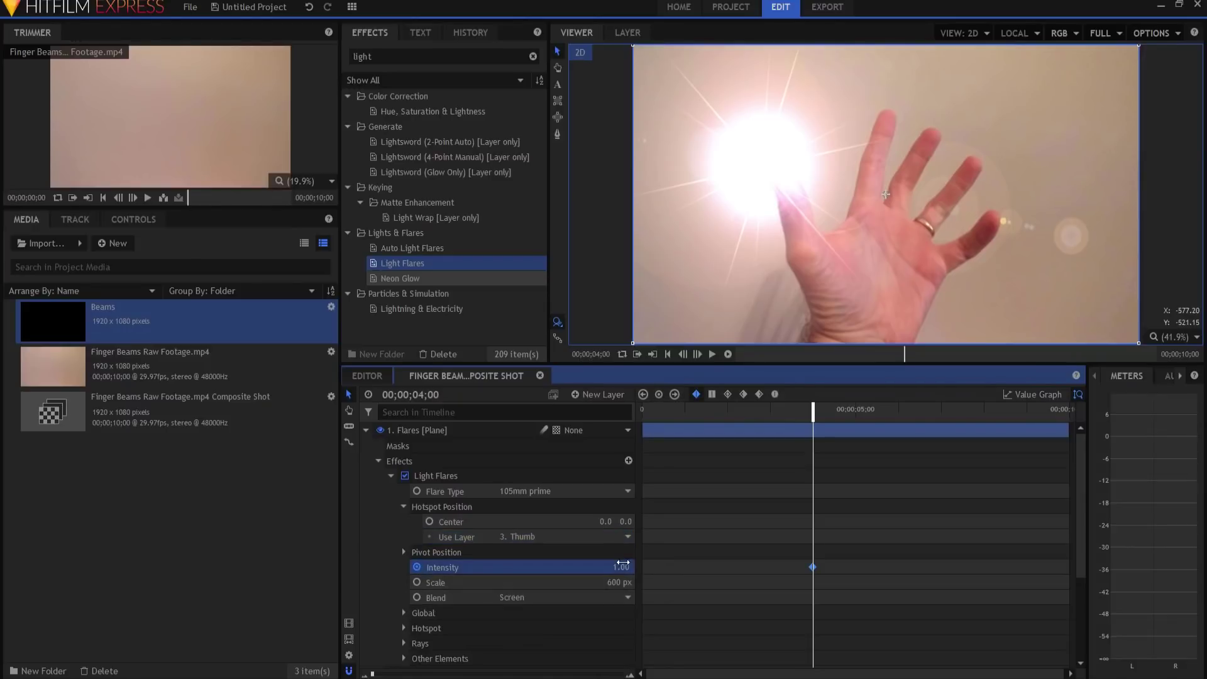
Step: Keyframe flare Intensity 0.00 at 4;00, 1.00 at 4;05 and 0.00 at 4;10
left_click_drag(621, 567, 565, 567)
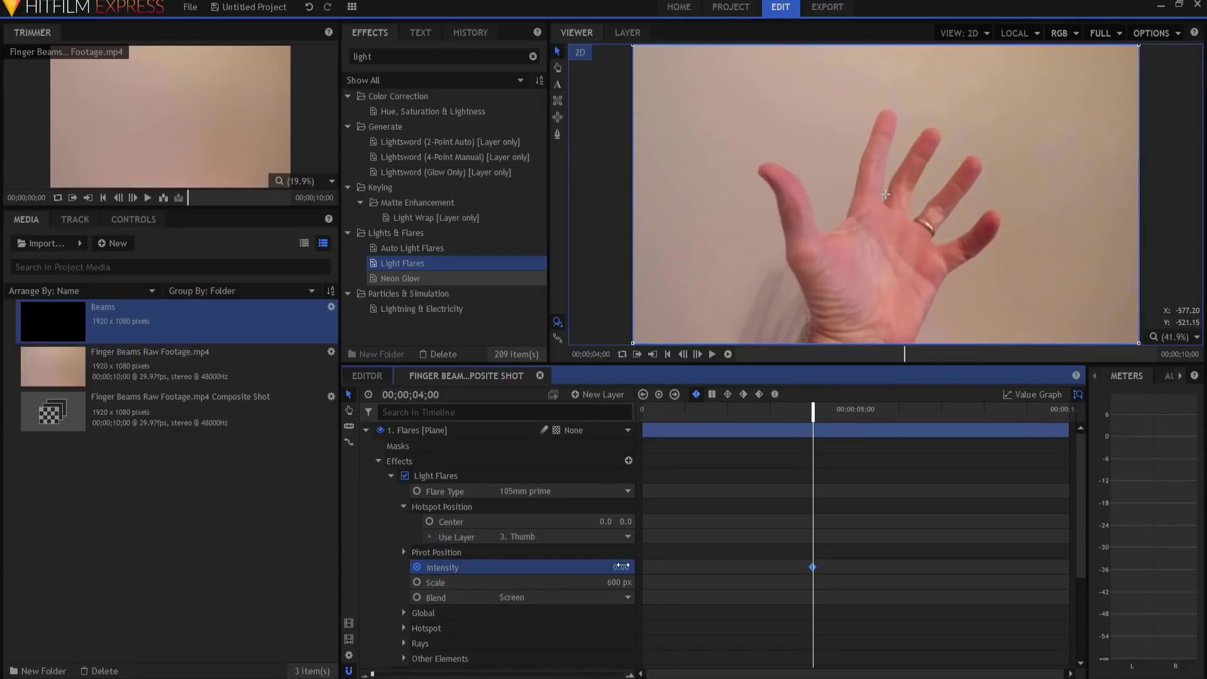
key("Right")
key("Right")
key("Right")
key("Right")
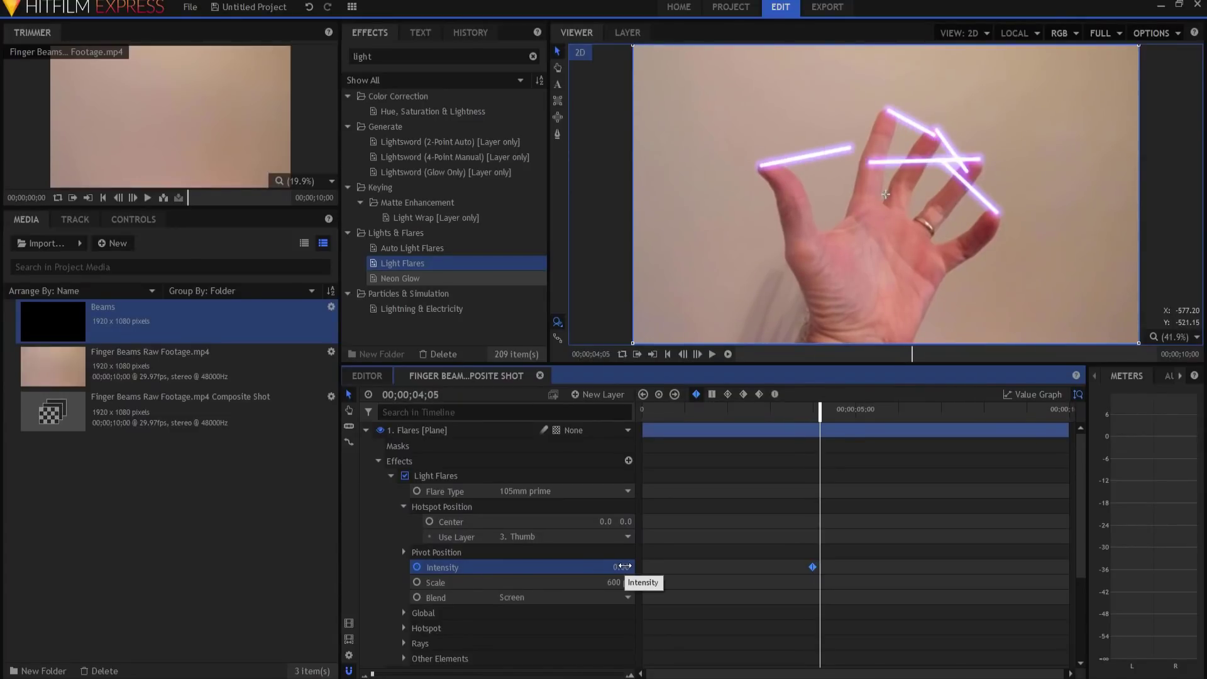
left_click(622, 566)
type("5")
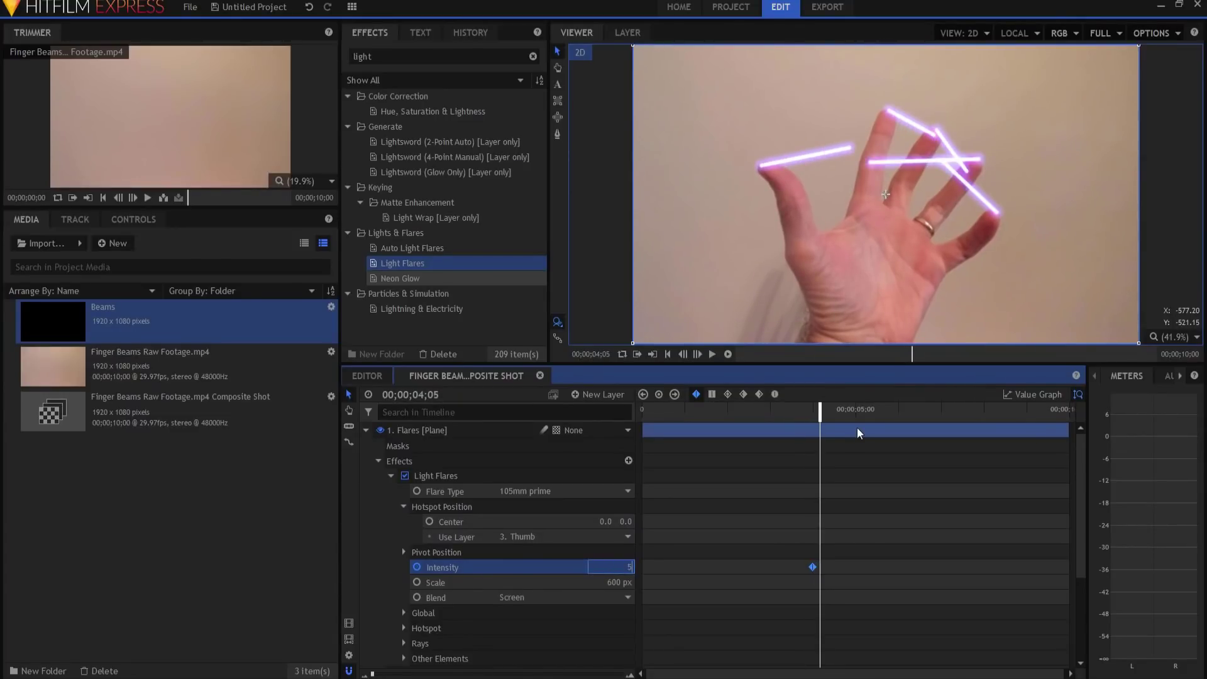
key("Return")
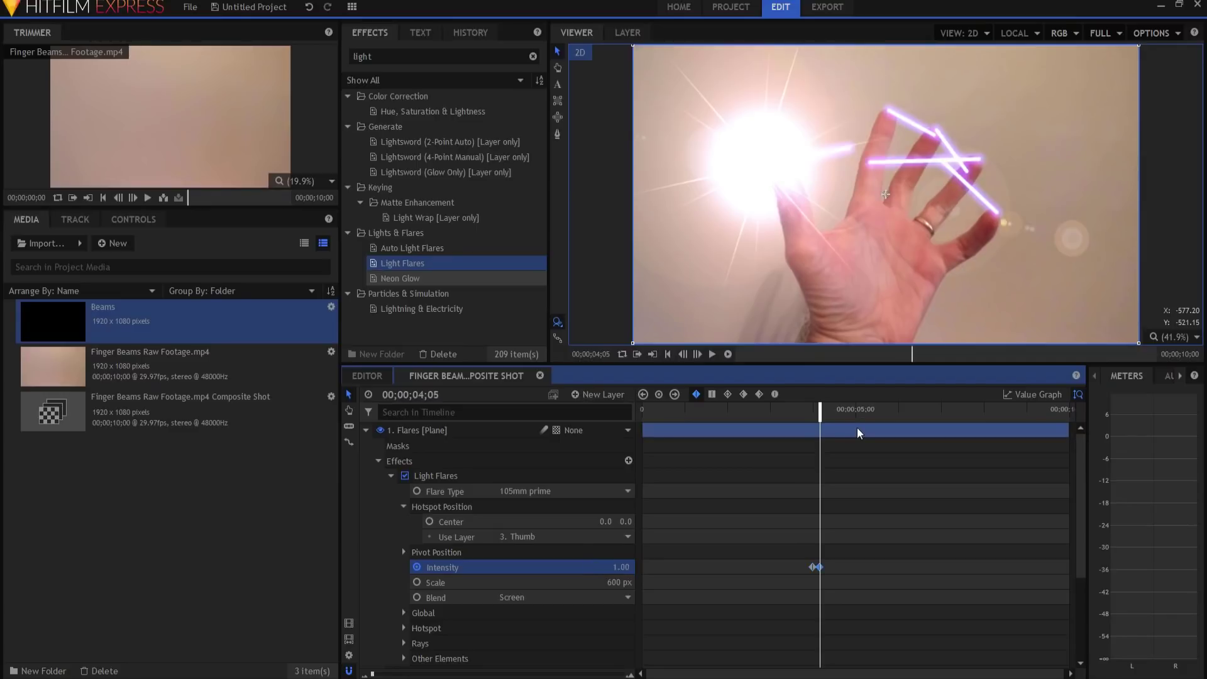
key("Right")
key("Right")
key("Right")
key("Right")
key("Right")
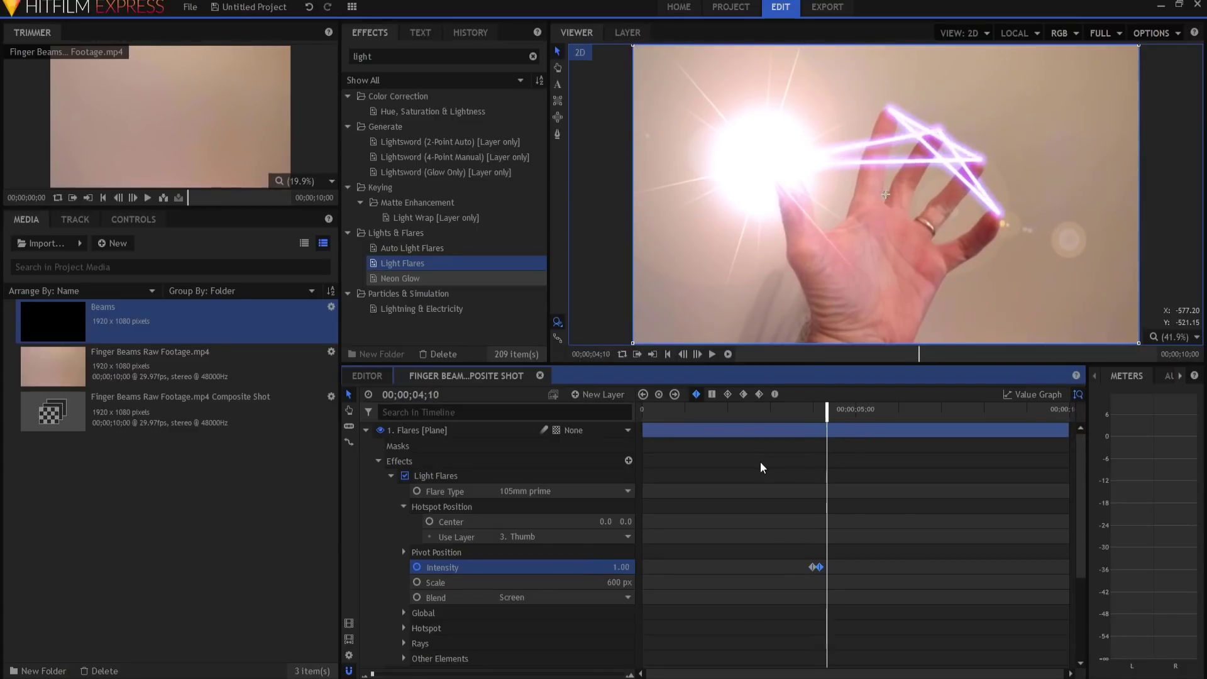
left_click_drag(611, 572, 604, 572)
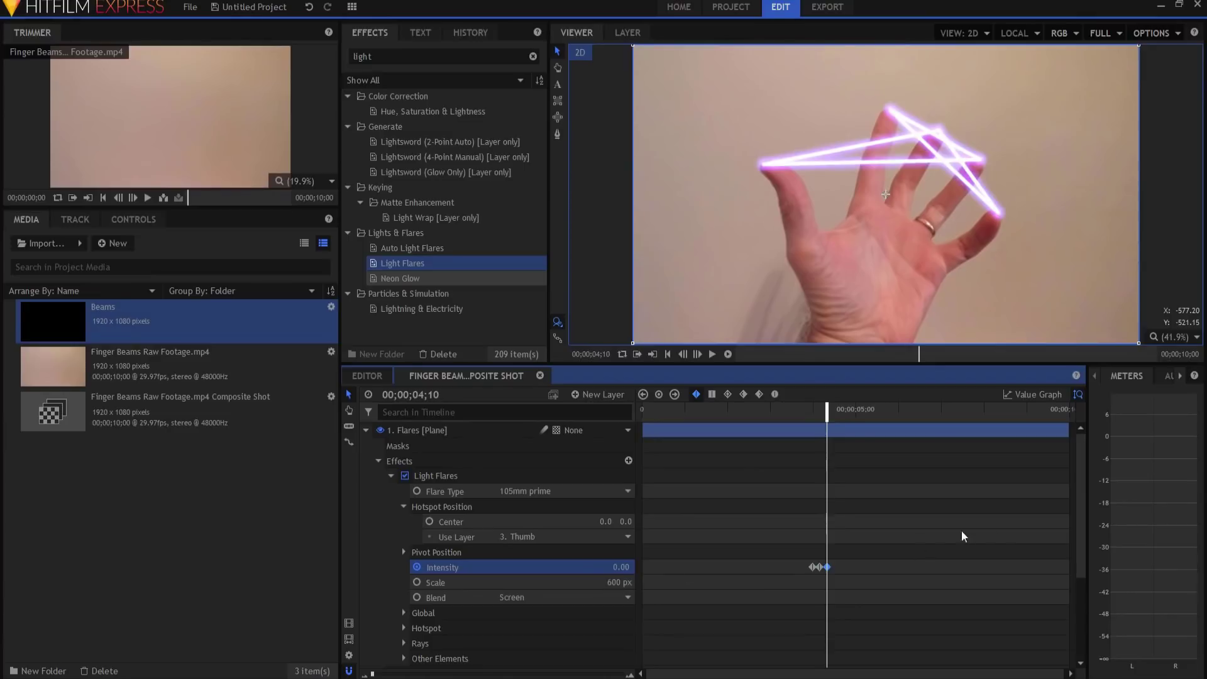
Step: Select the Intensity keyframes and play back from 3;21 to preview the flash
left_click(861, 562)
left_click(860, 562)
left_click(800, 411)
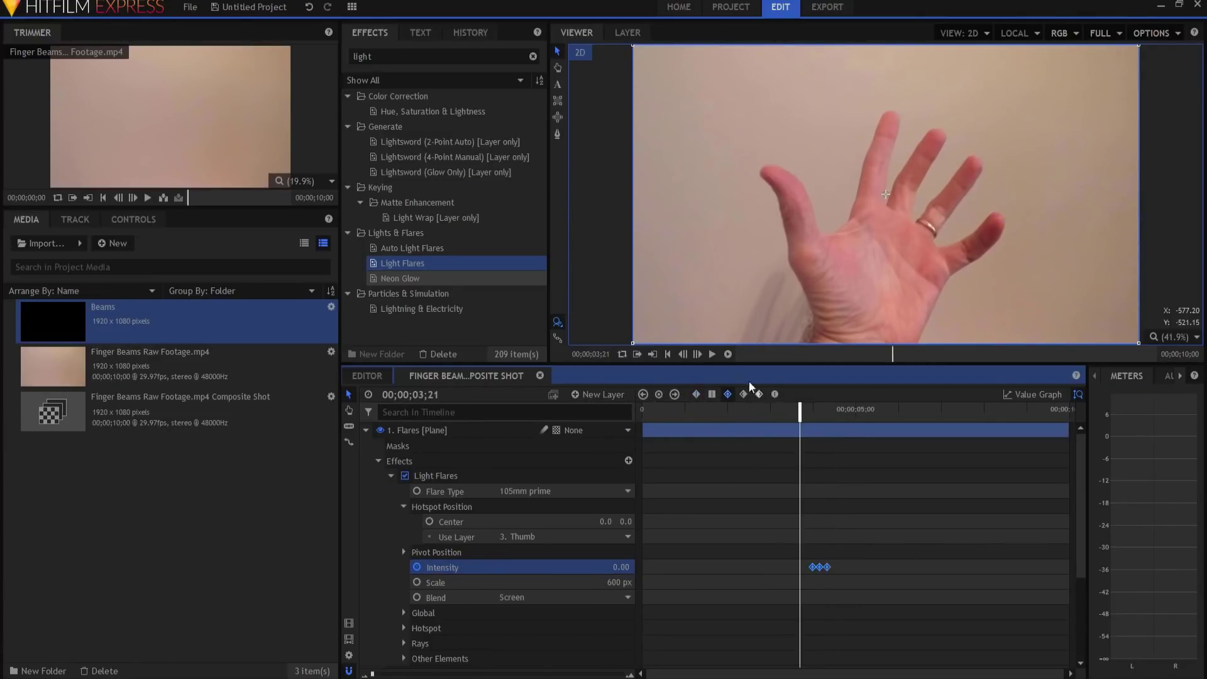
left_click(712, 355)
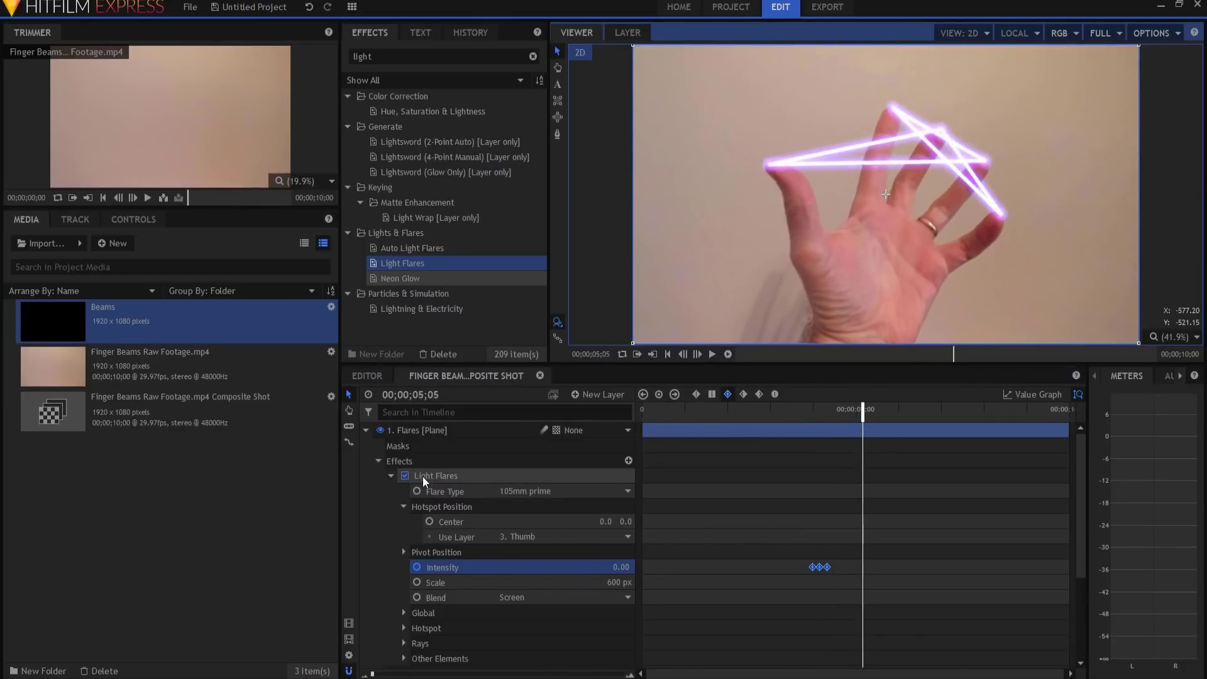
Step: Rename the Light Flares effect to 'Thumb' and duplicate it
left_click(391, 476)
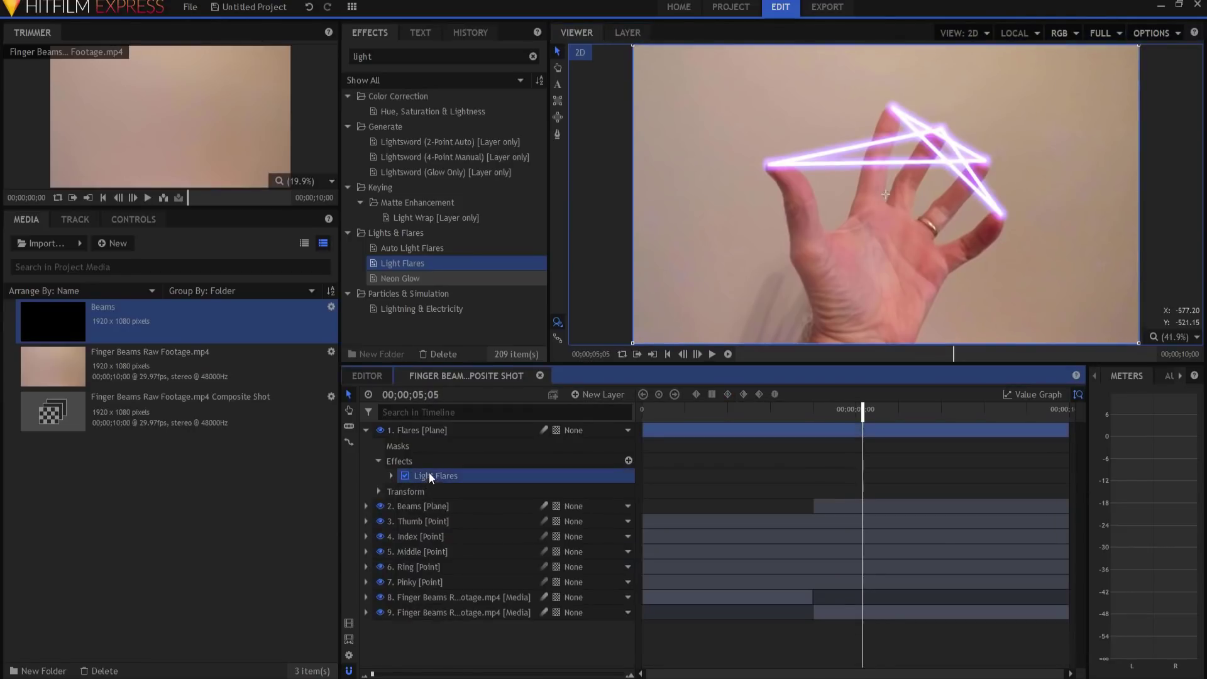
double_click(429, 475)
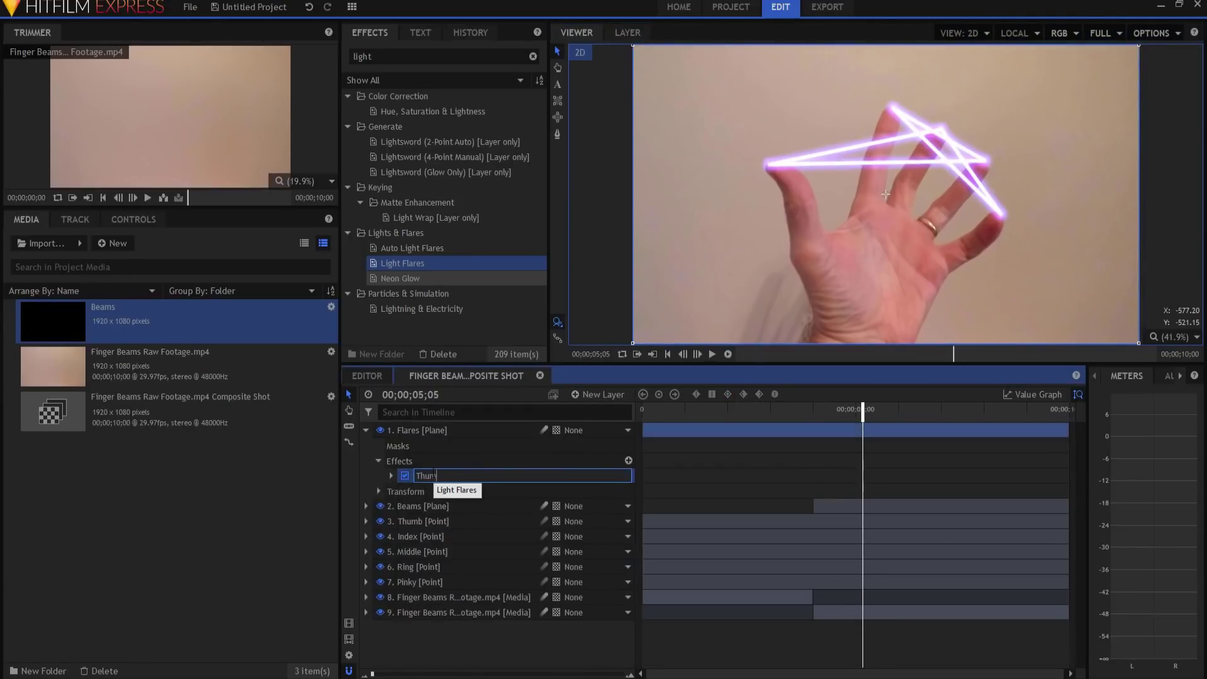
key("Return")
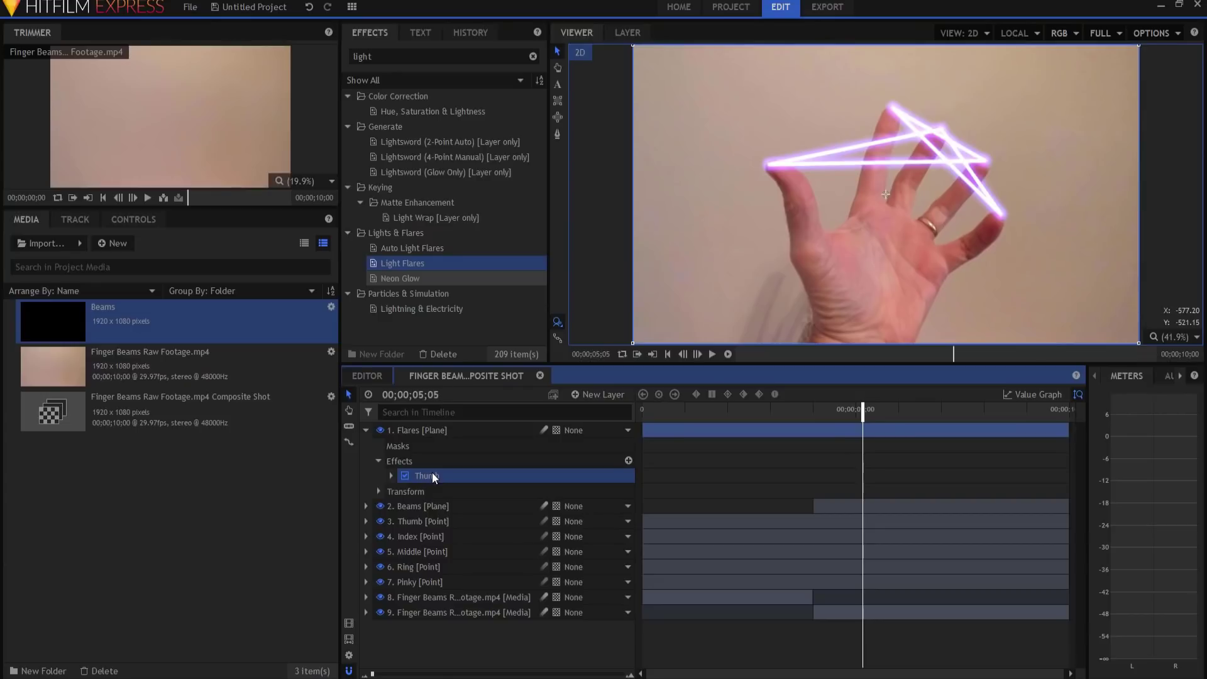
right_click(432, 473)
left_click(464, 533)
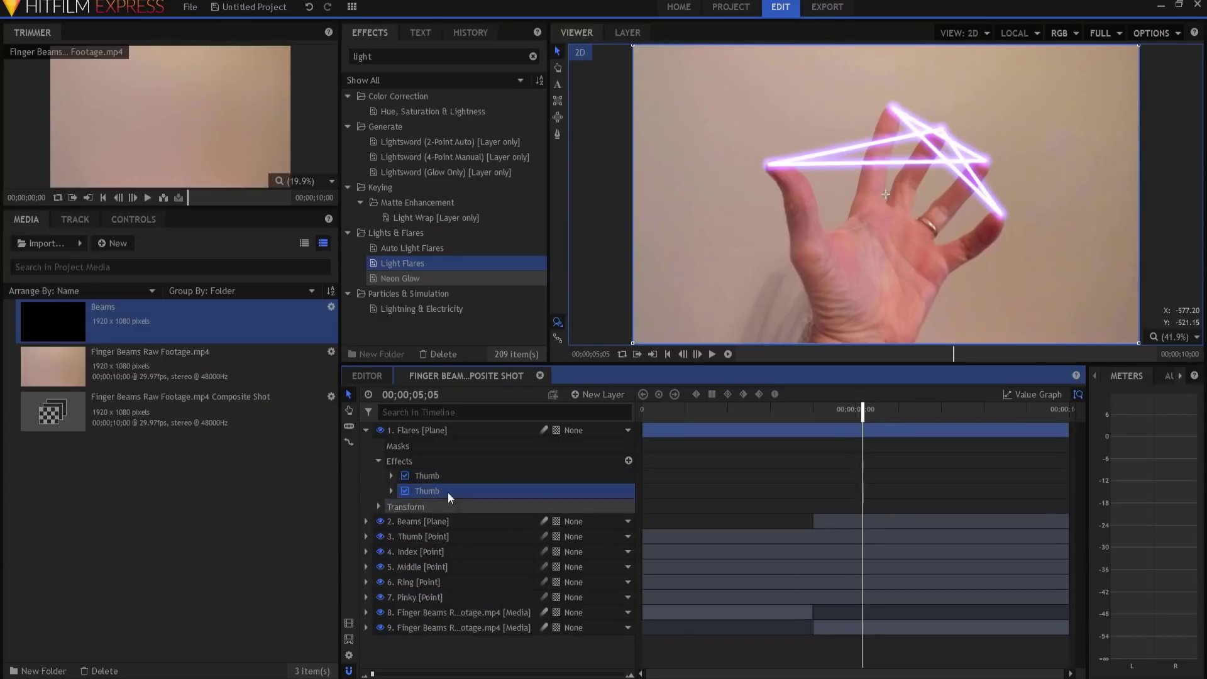
Step: Rename the duplicated flare effect to 'Index'
double_click(431, 489)
key("BackSpace")
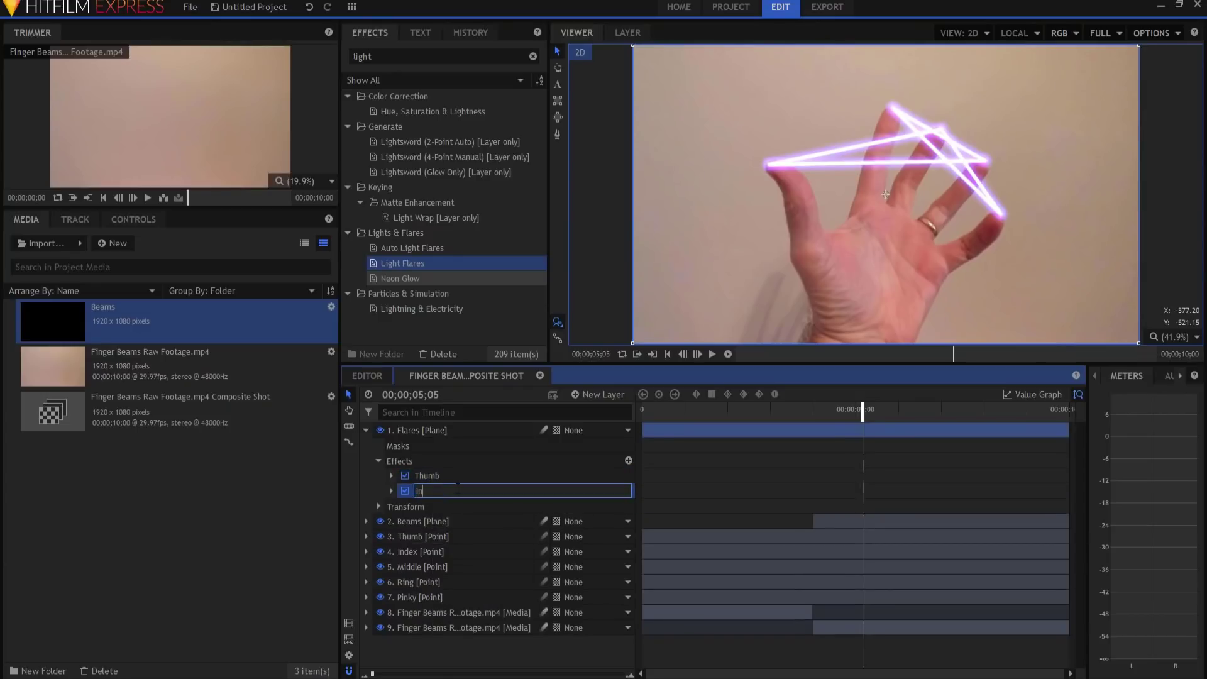
type("Index")
key("Return")
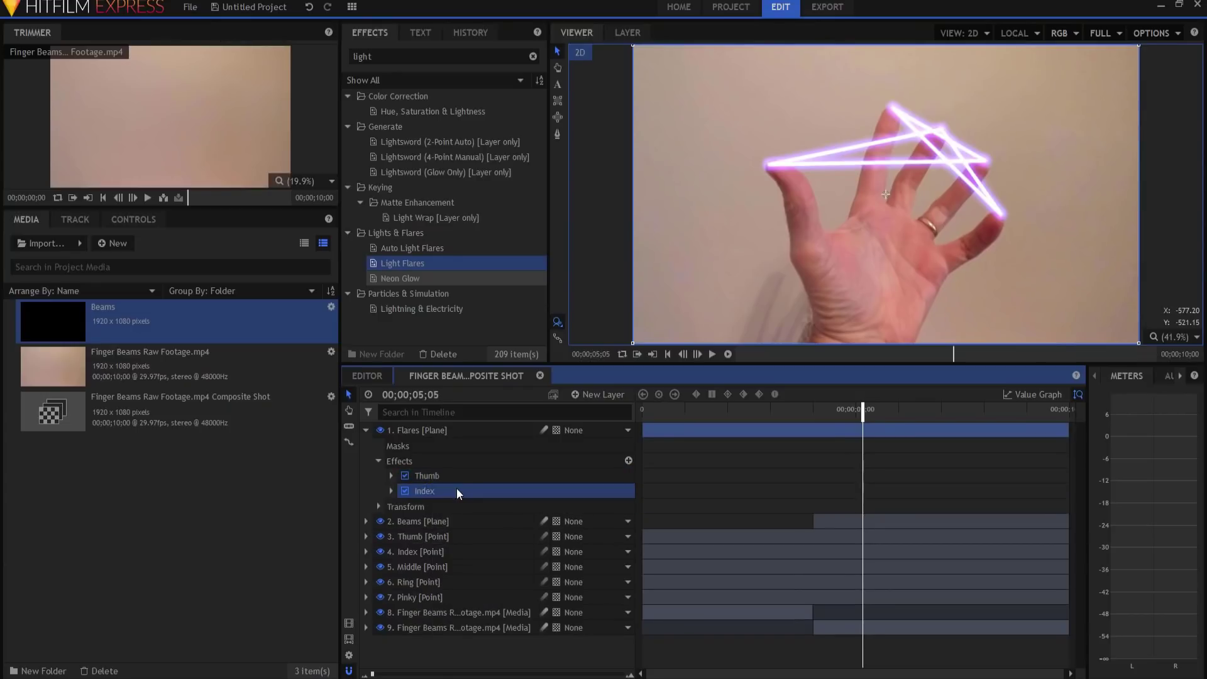
Step: Set the Index flare's hotspot Use Layer to 4. Index
left_click(391, 491)
left_click(404, 522)
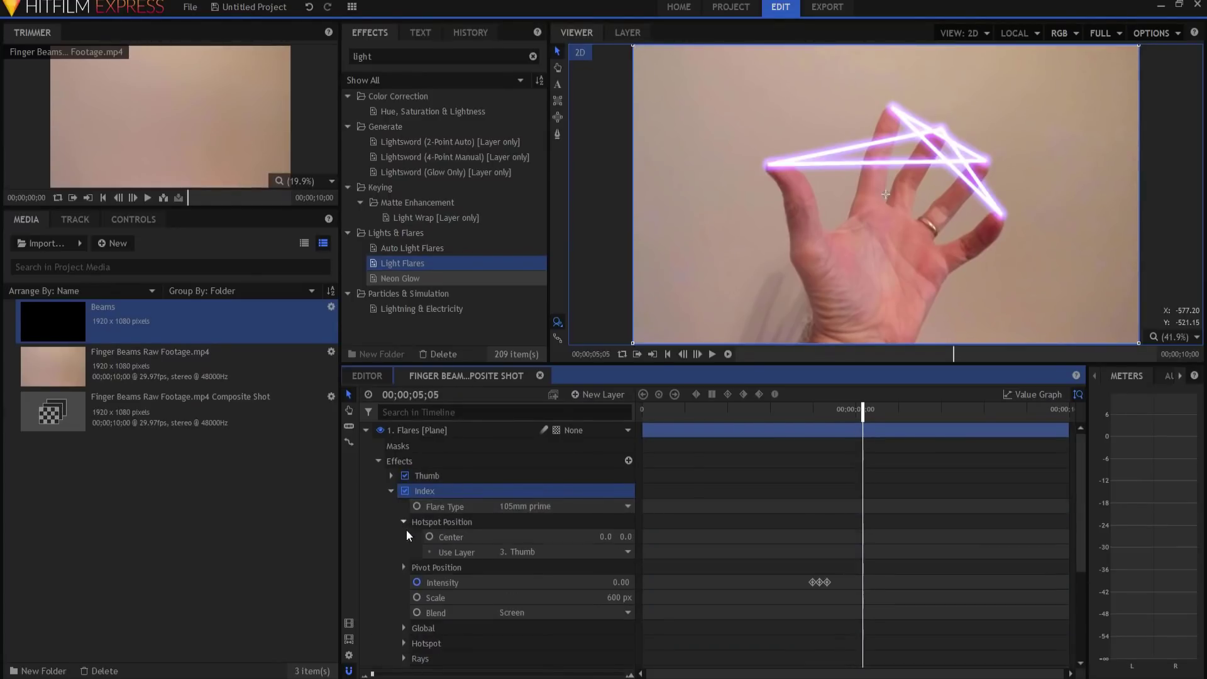
left_click(554, 552)
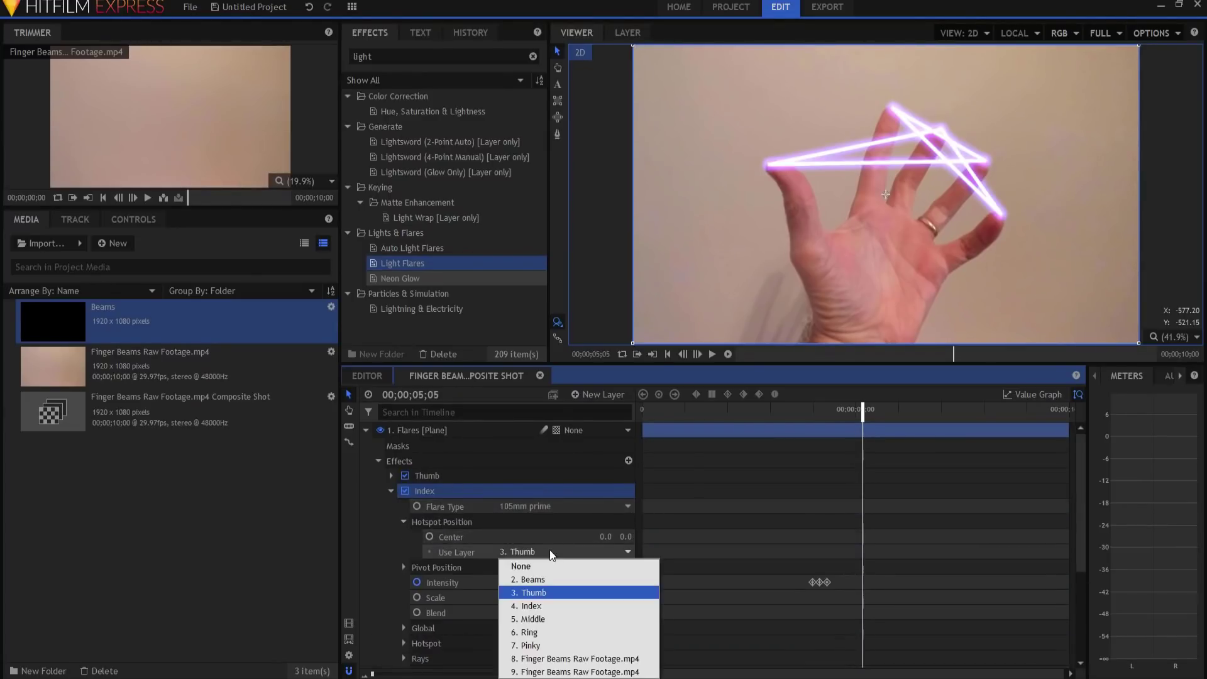
left_click(547, 606)
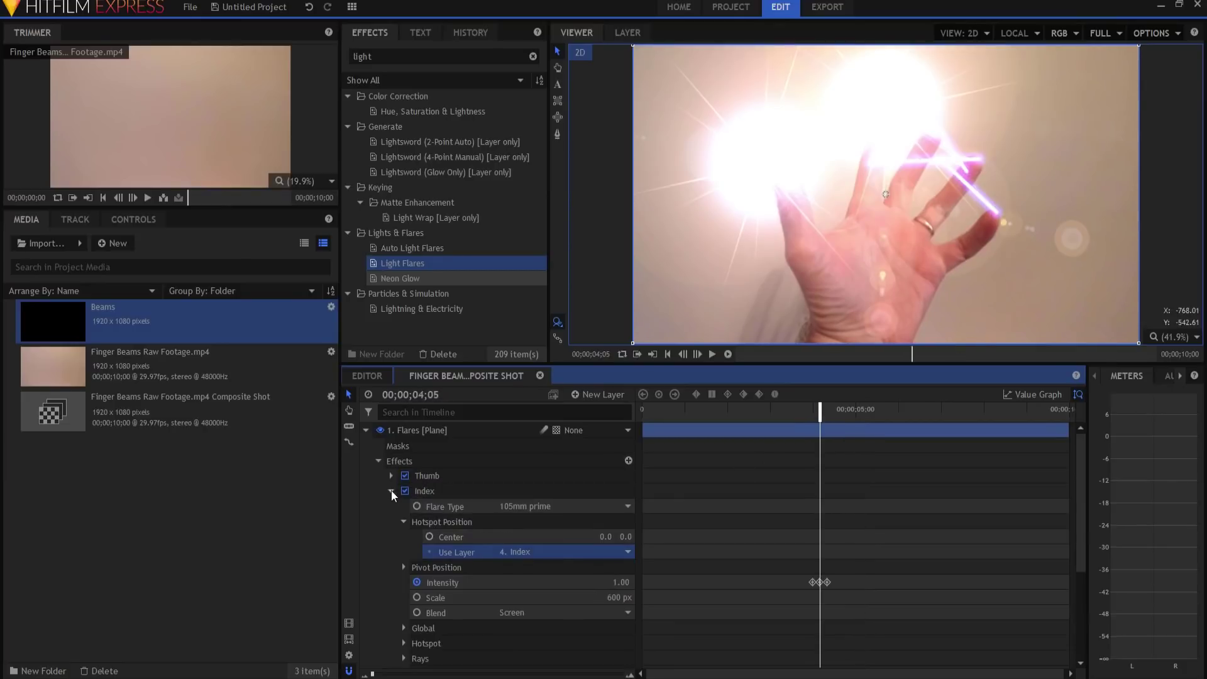
left_click(391, 491)
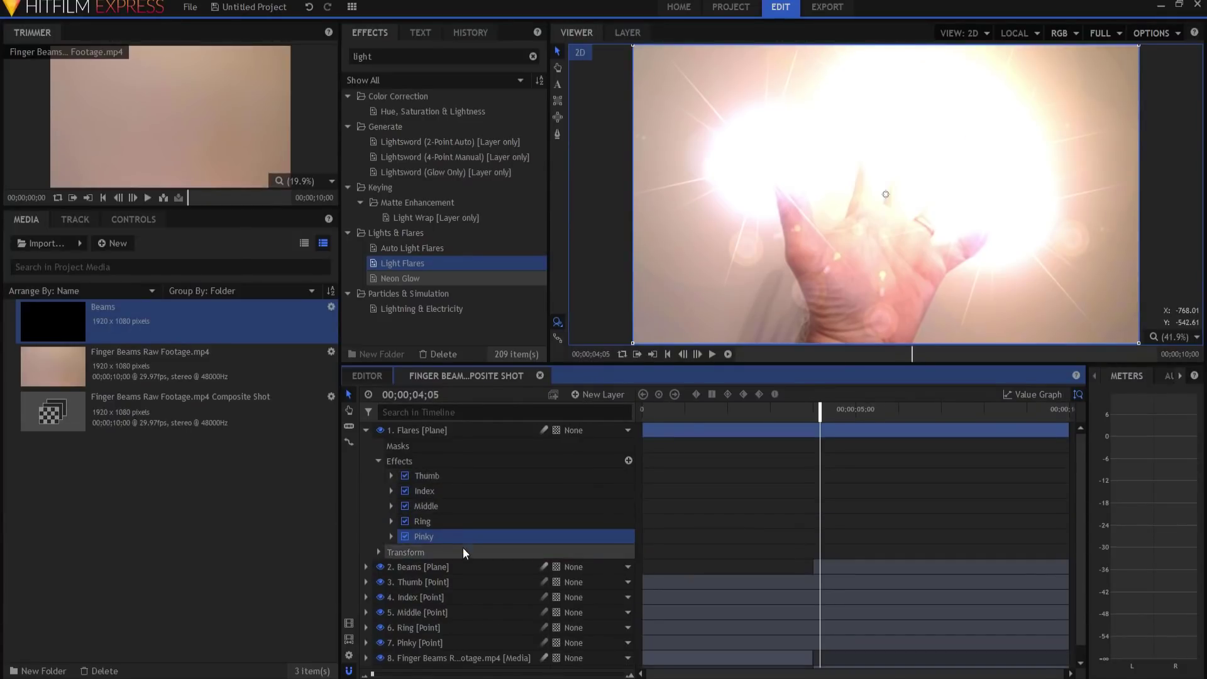
left_click(806, 410)
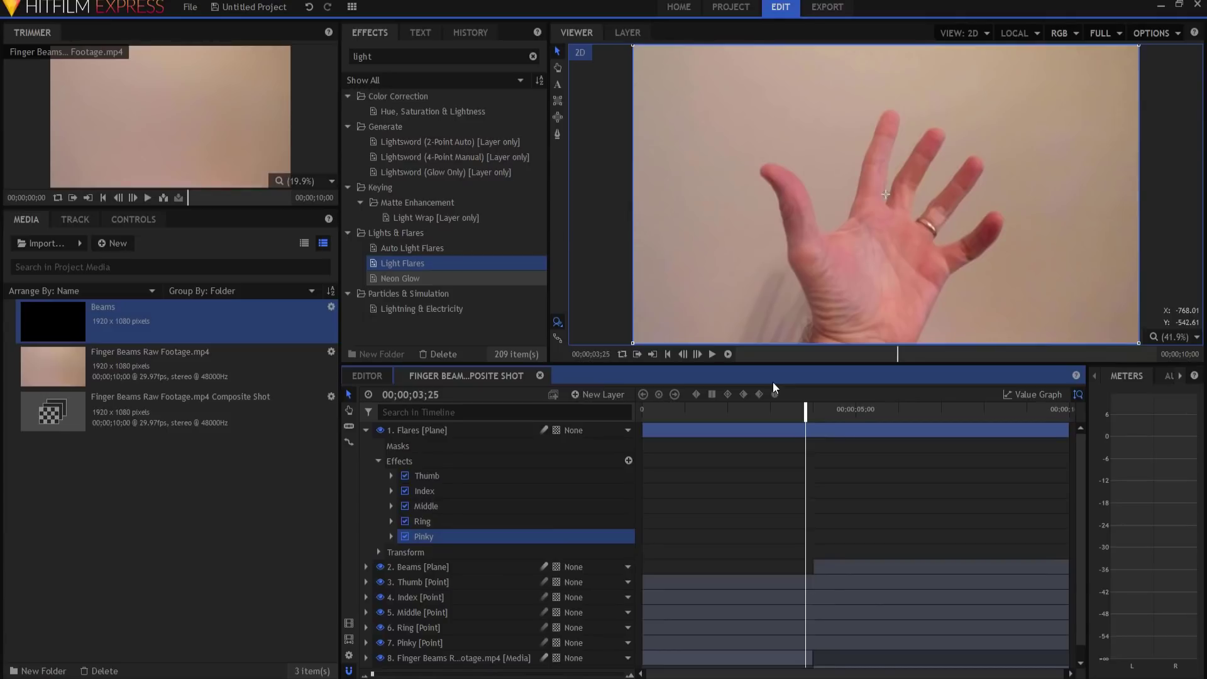
left_click(713, 353)
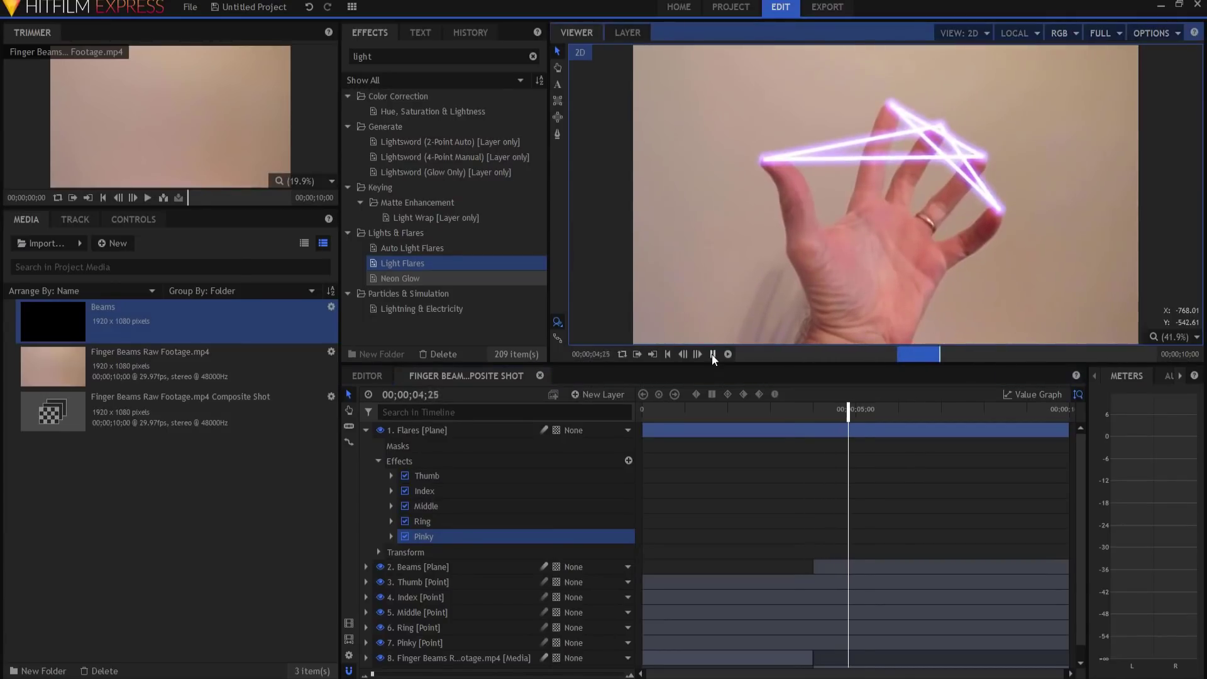